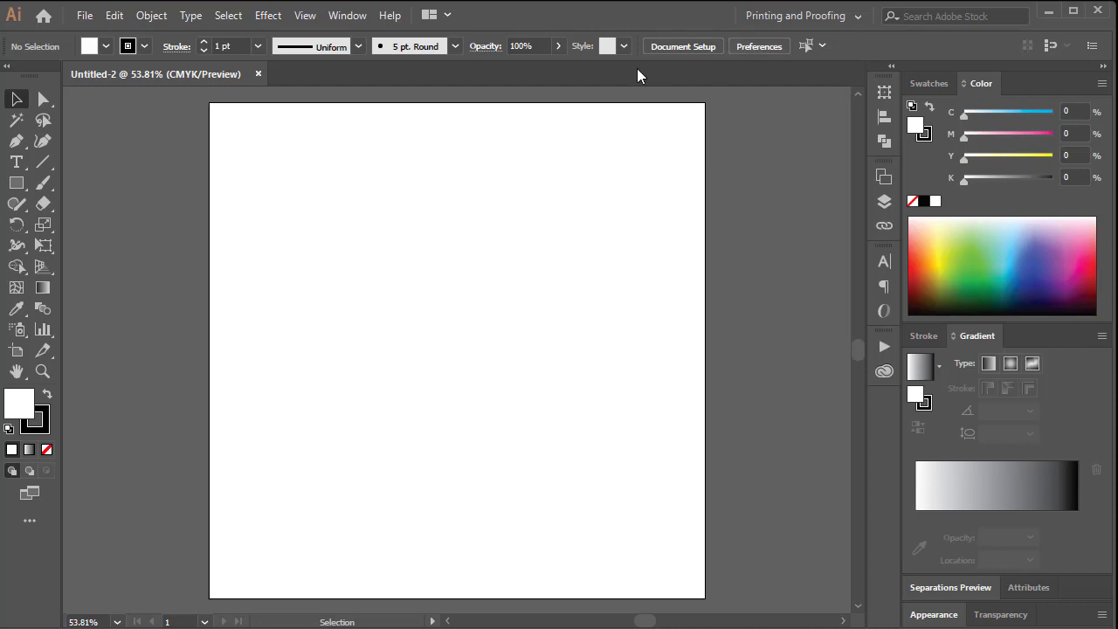
Step: Draw an 800 × 800 px rectangle, aligned to cover the artboard, and remove its stroke
click(18, 184)
click(404, 289)
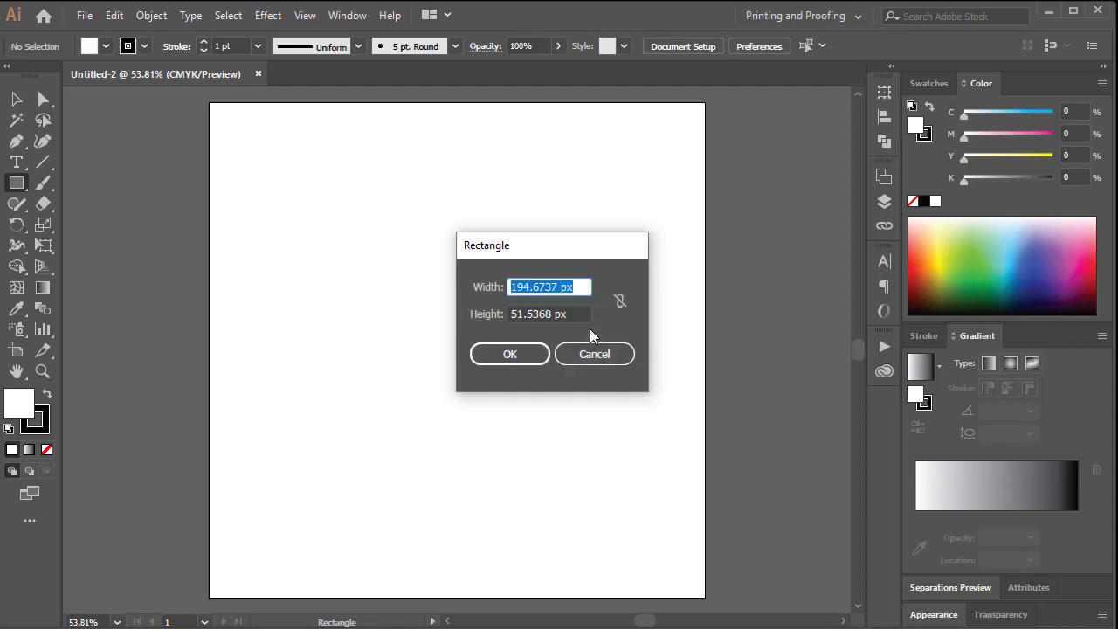
text(800)
key(Tab)
text(80)
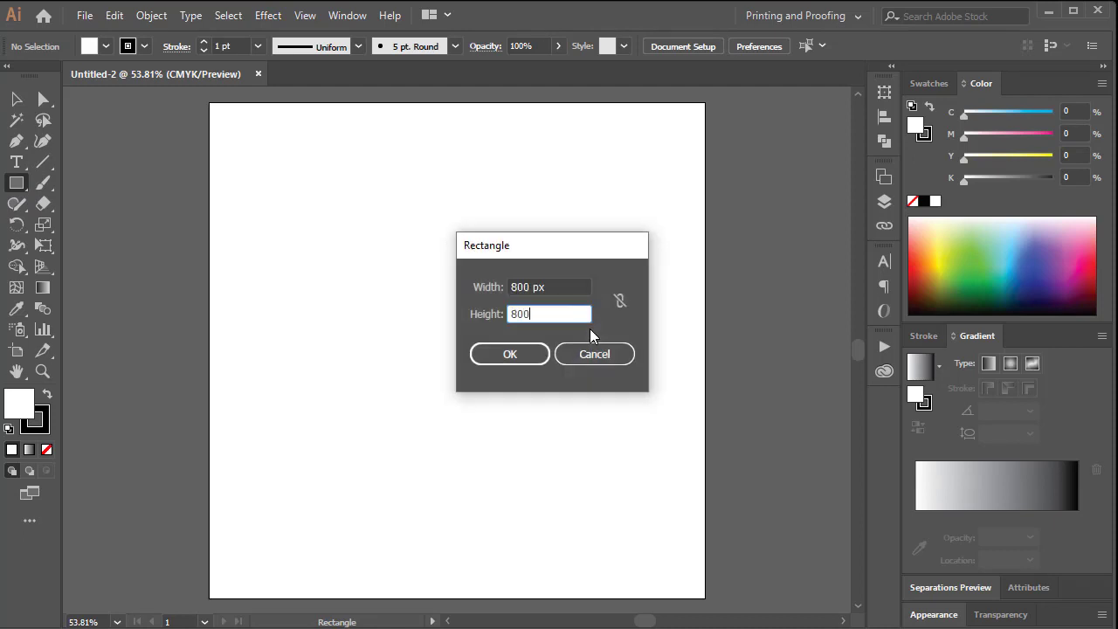
text(0)
key(Return)
click(17, 99)
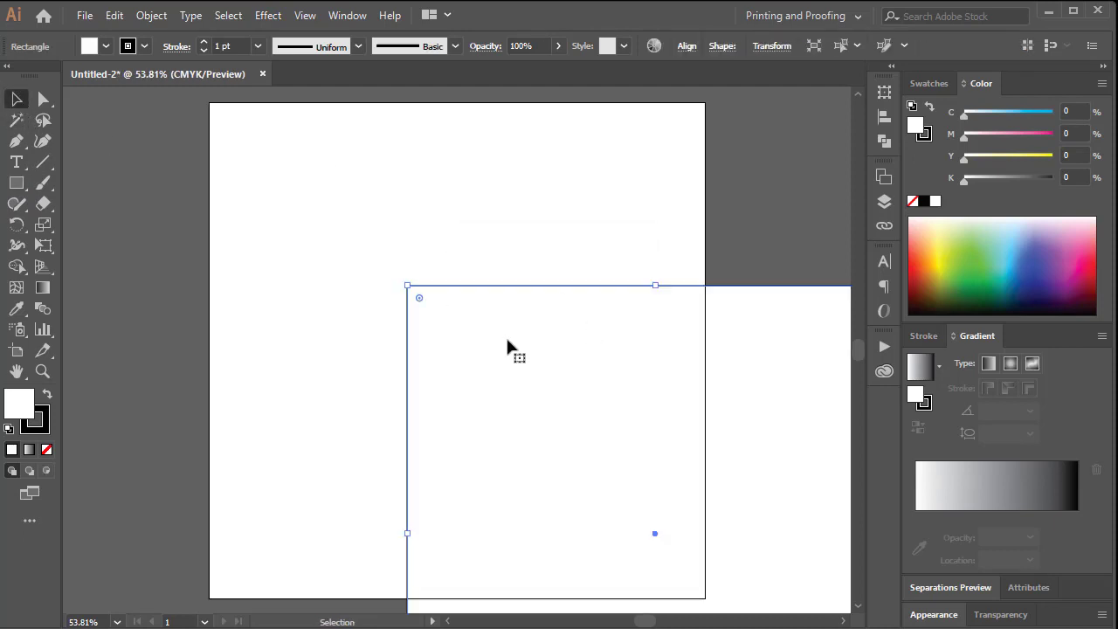
drag(507, 340, 340, 189)
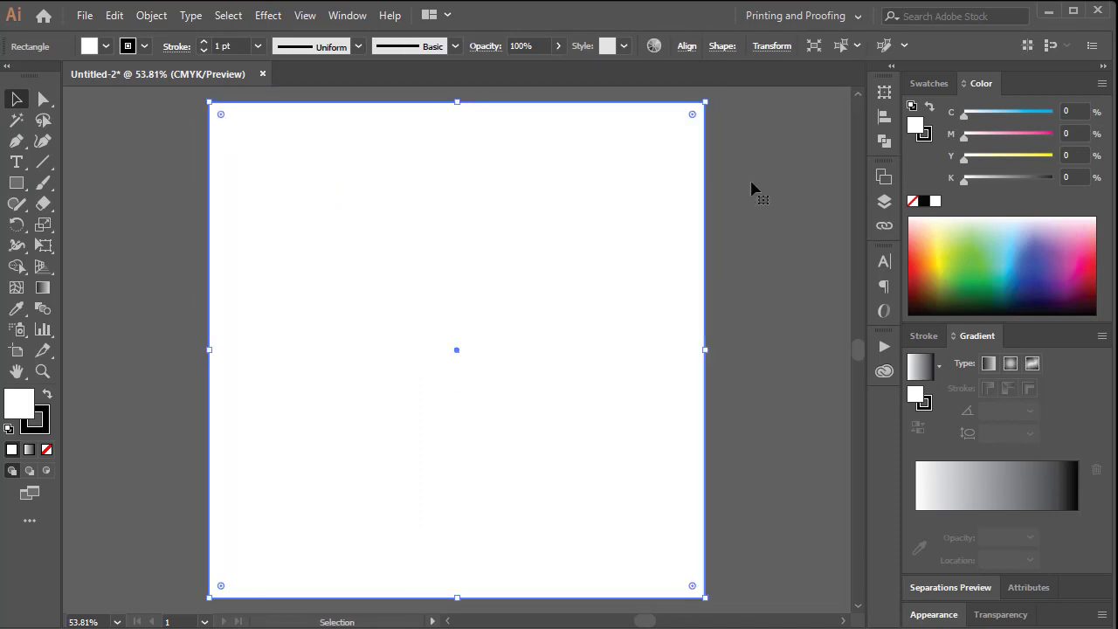
click(924, 134)
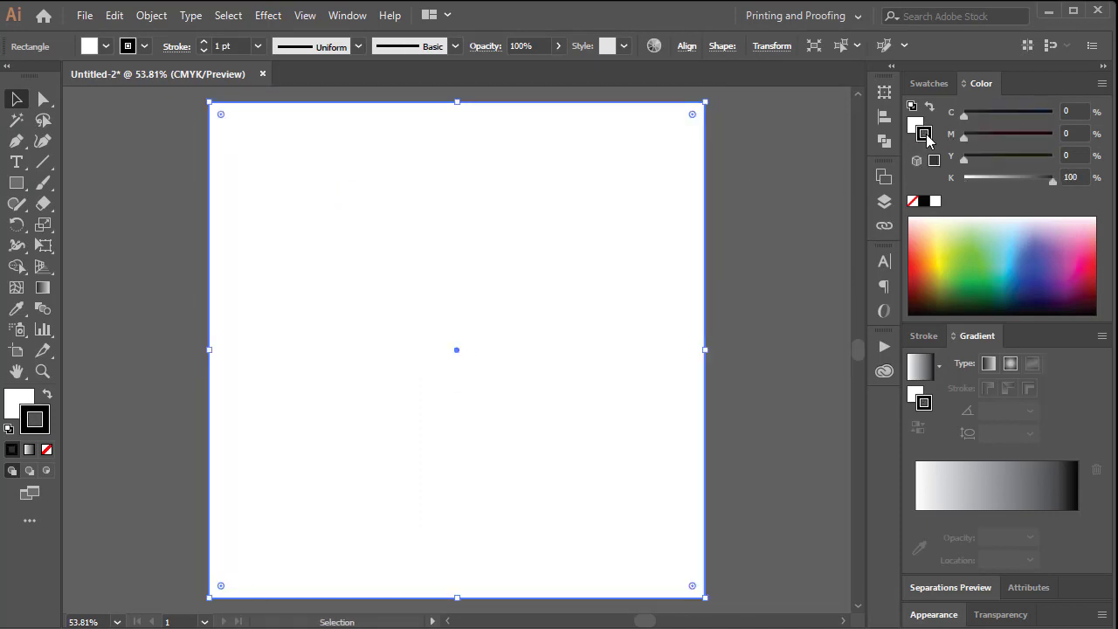
click(910, 202)
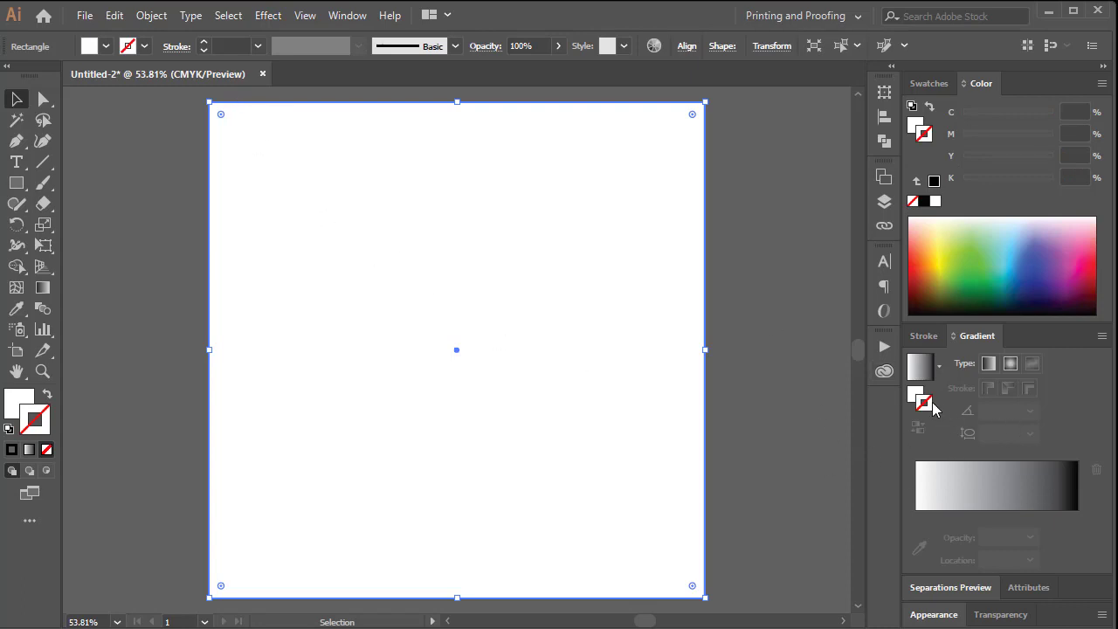
Step: Apply the linear gradient to the square's stroke and set its black stop to CMYK 82, 75, 76, 100
click(1000, 500)
click(1077, 516)
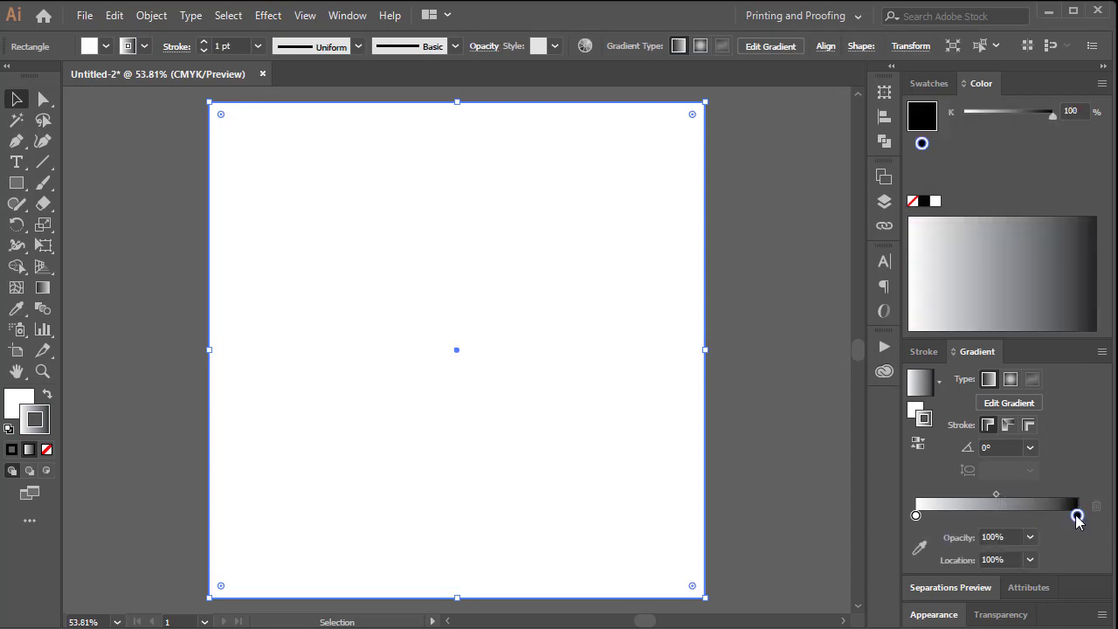
double_click(1077, 516)
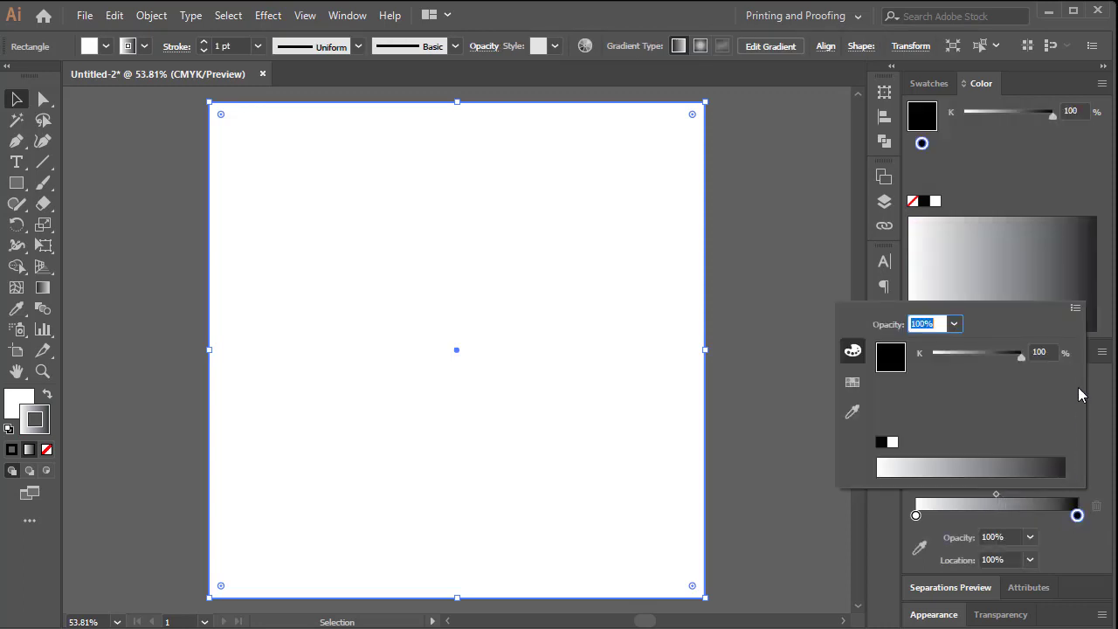
click(1076, 313)
click(977, 370)
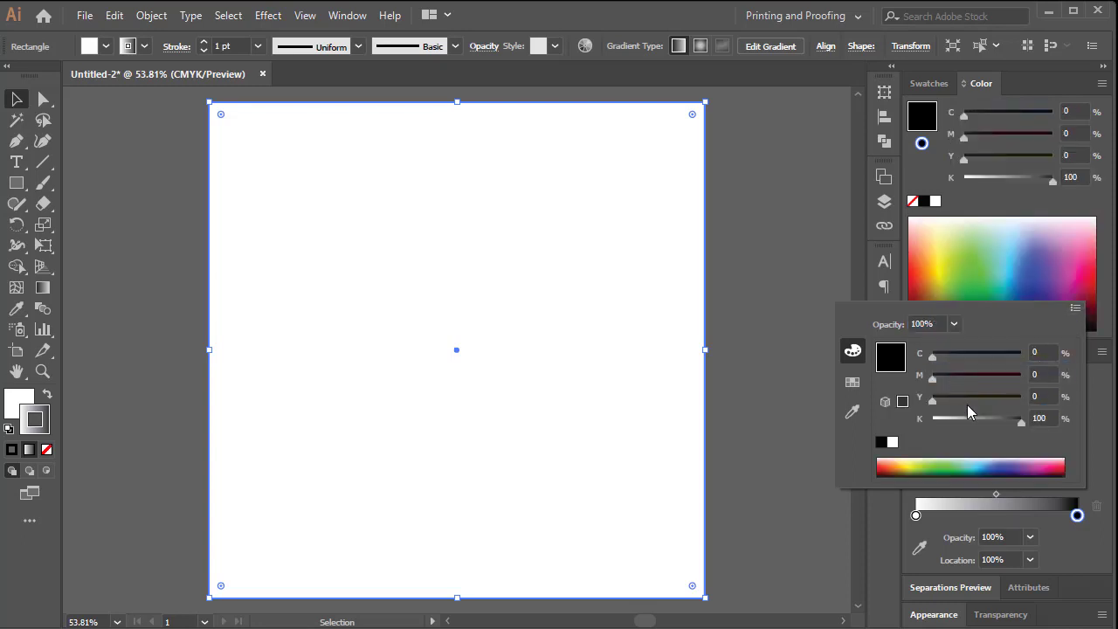
click(1000, 399)
click(999, 377)
click(1005, 356)
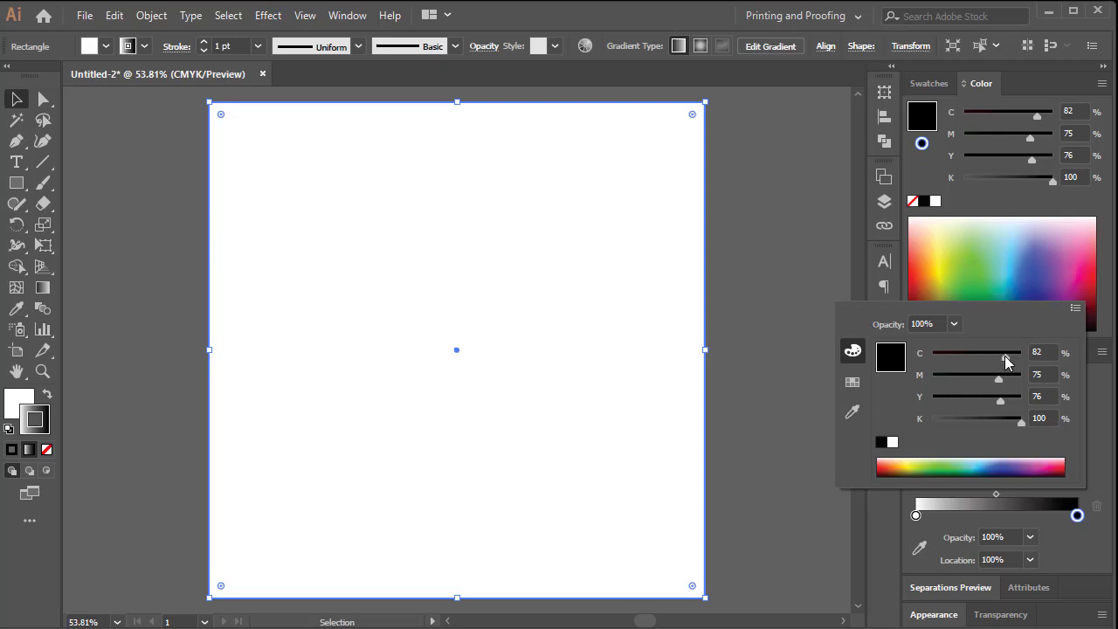
click(589, 319)
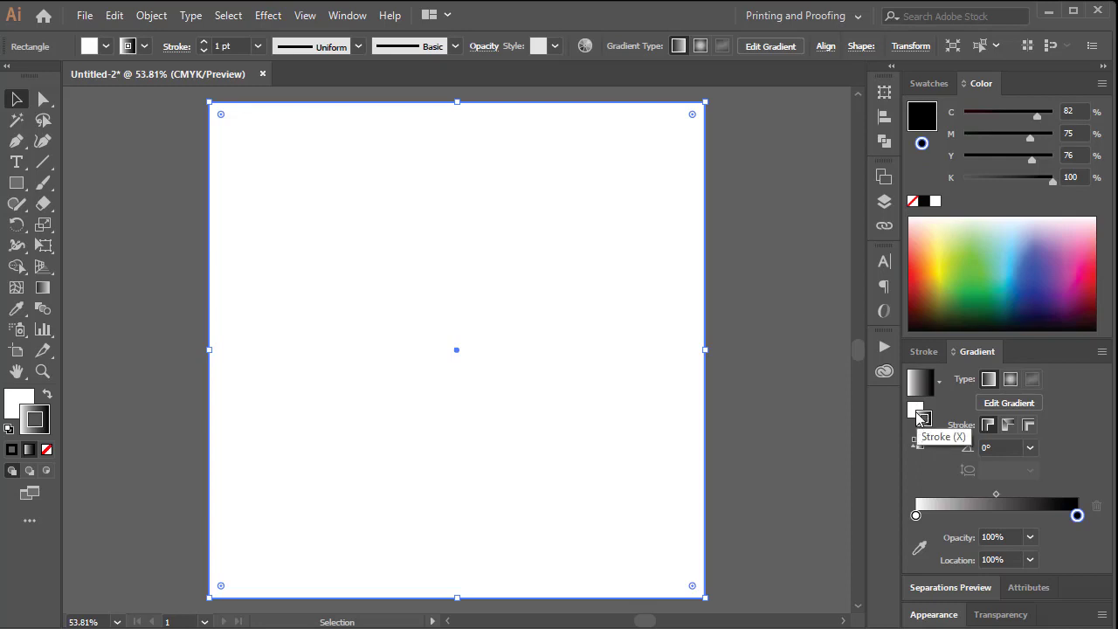
Step: Remove the square's gradient stroke and apply the white-to-black gradient to its fill instead
click(919, 443)
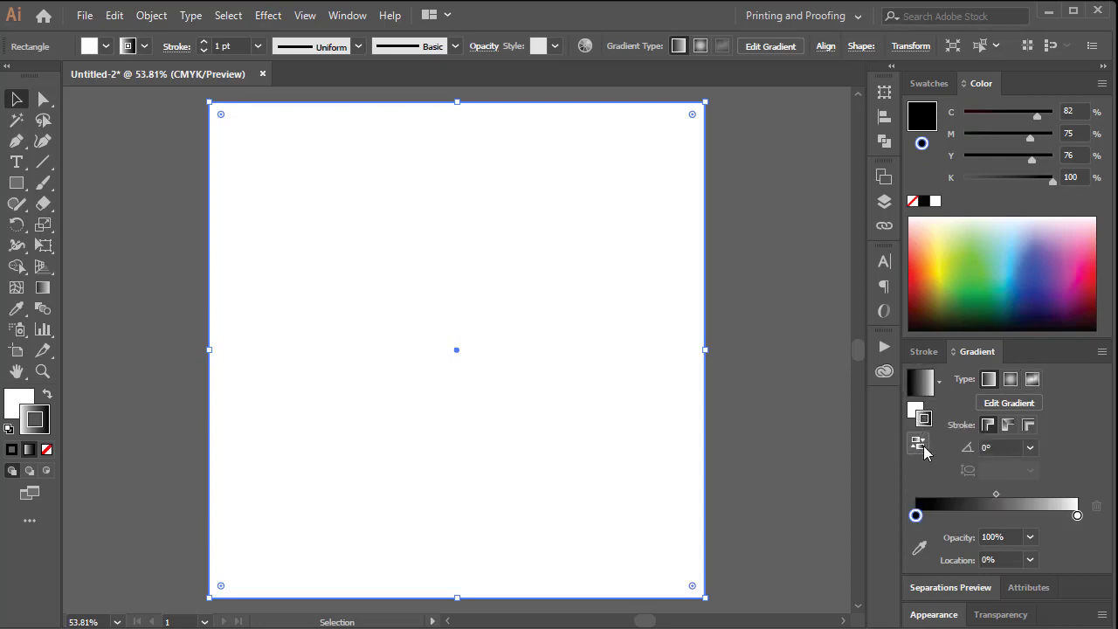
click(916, 445)
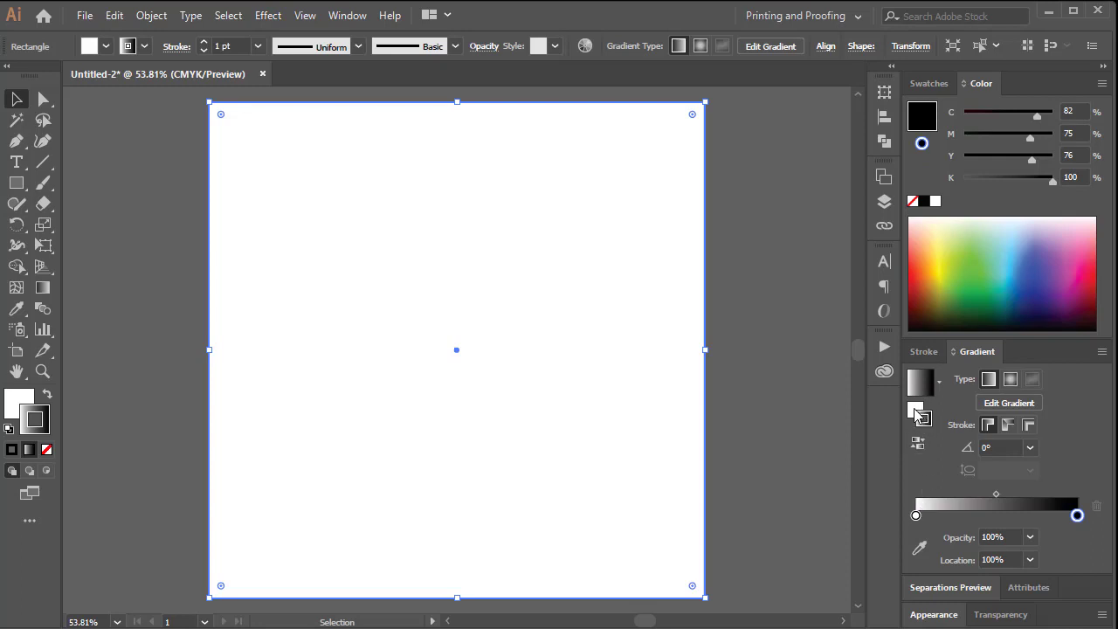
click(914, 413)
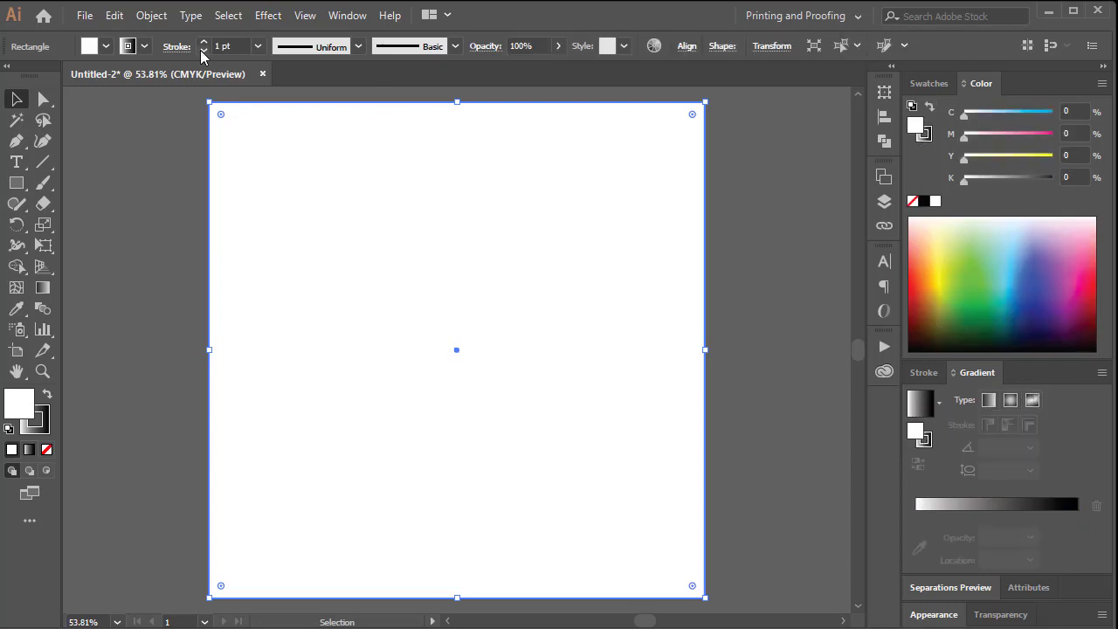
click(145, 46)
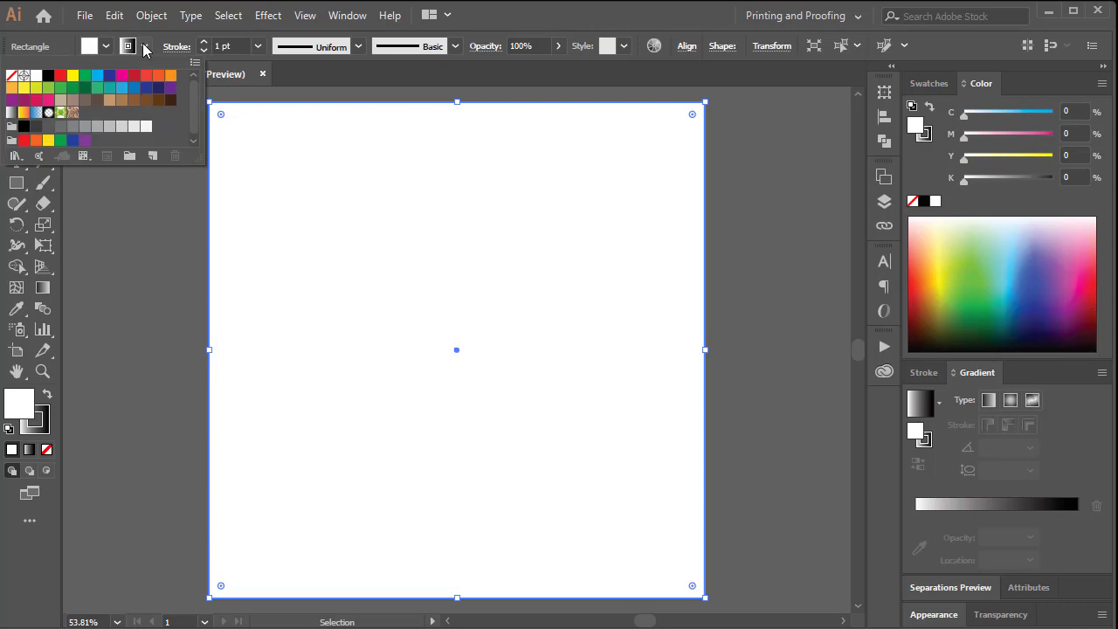
click(9, 76)
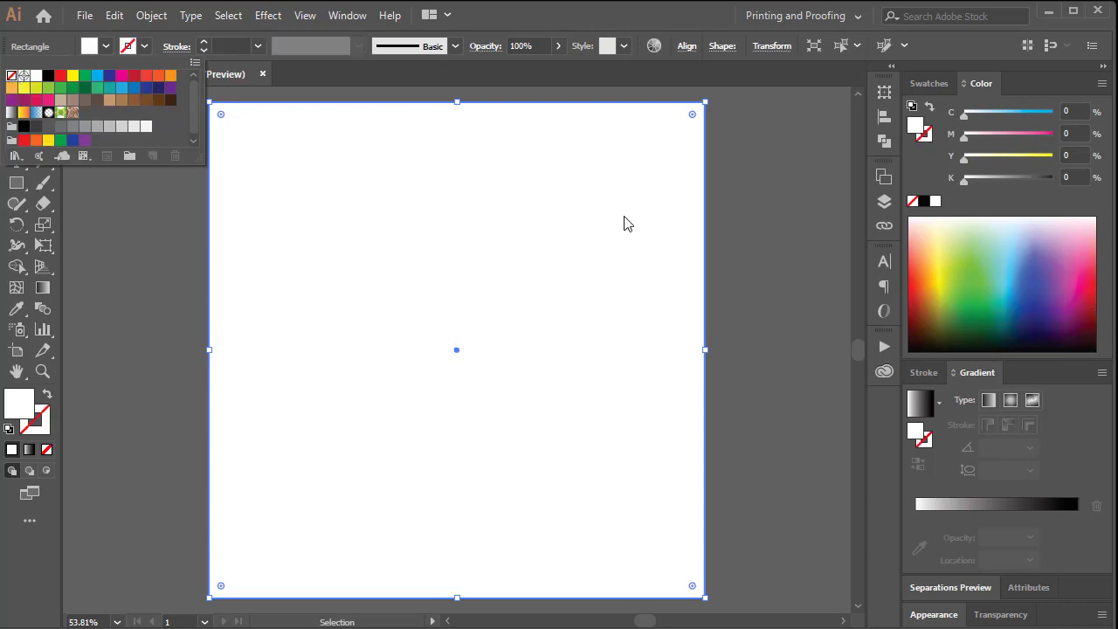
click(985, 506)
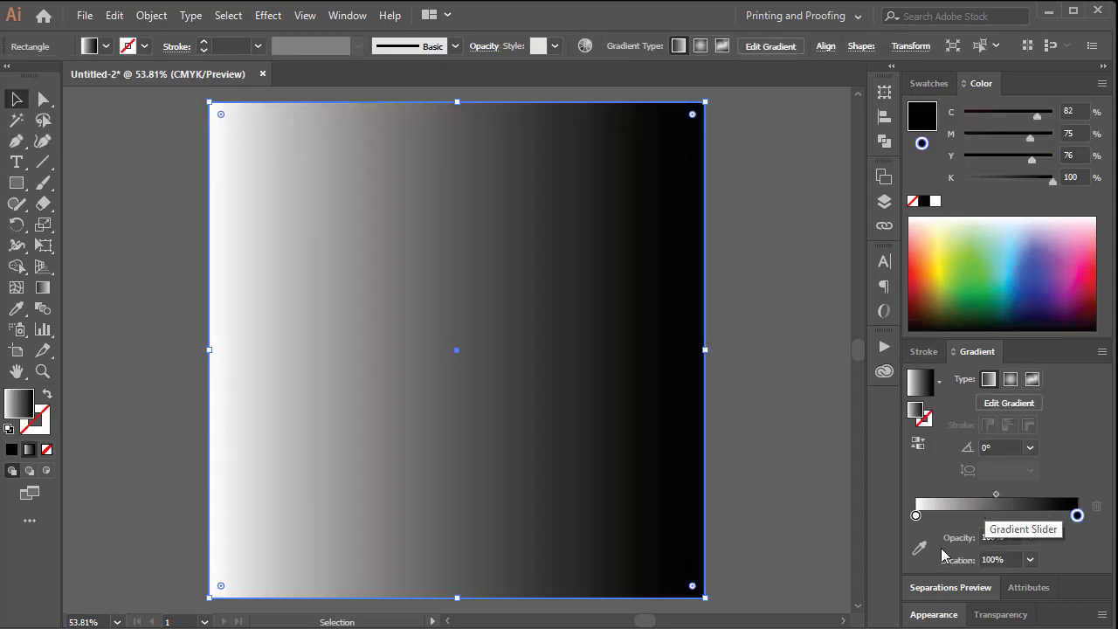
Step: Switch the gradient's white stop to CMYK with 78% black and make the gradient radial
drag(915, 515, 916, 515)
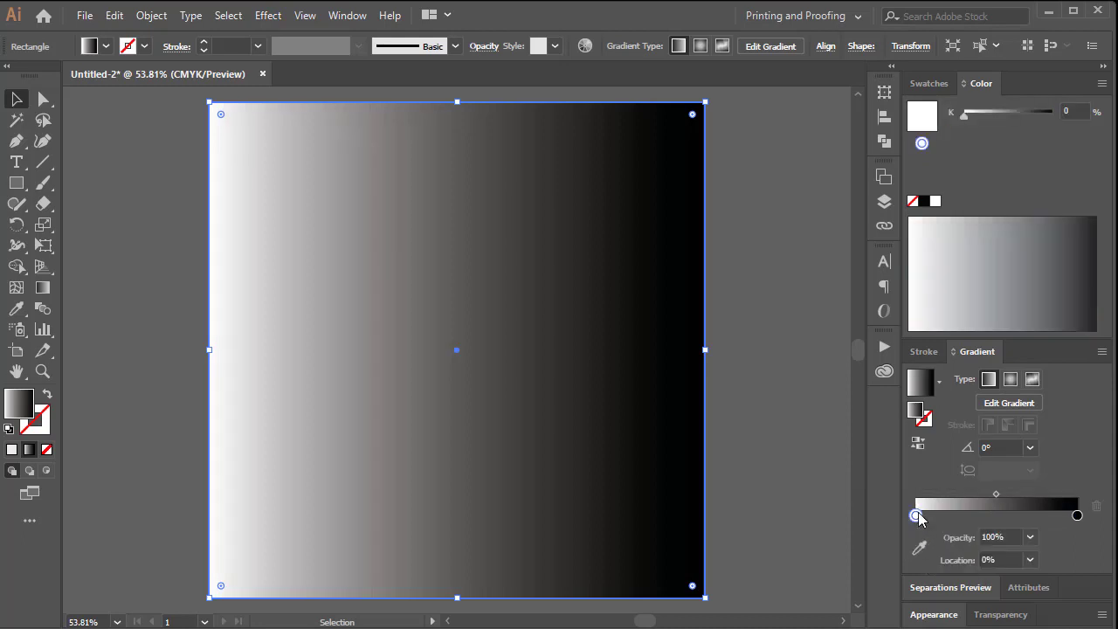
click(1102, 83)
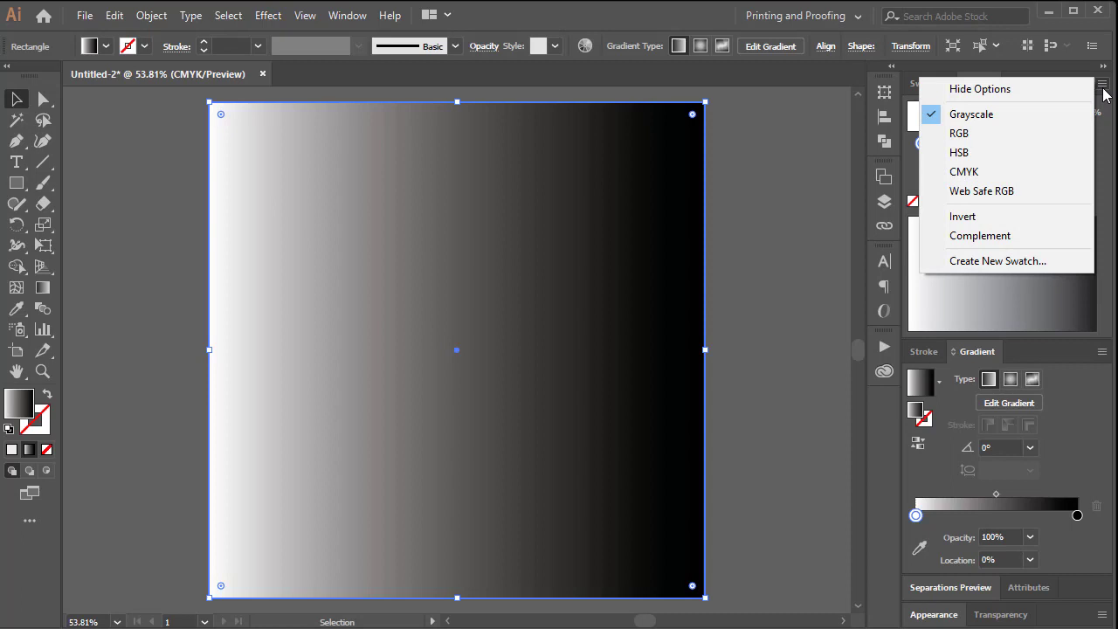
click(985, 172)
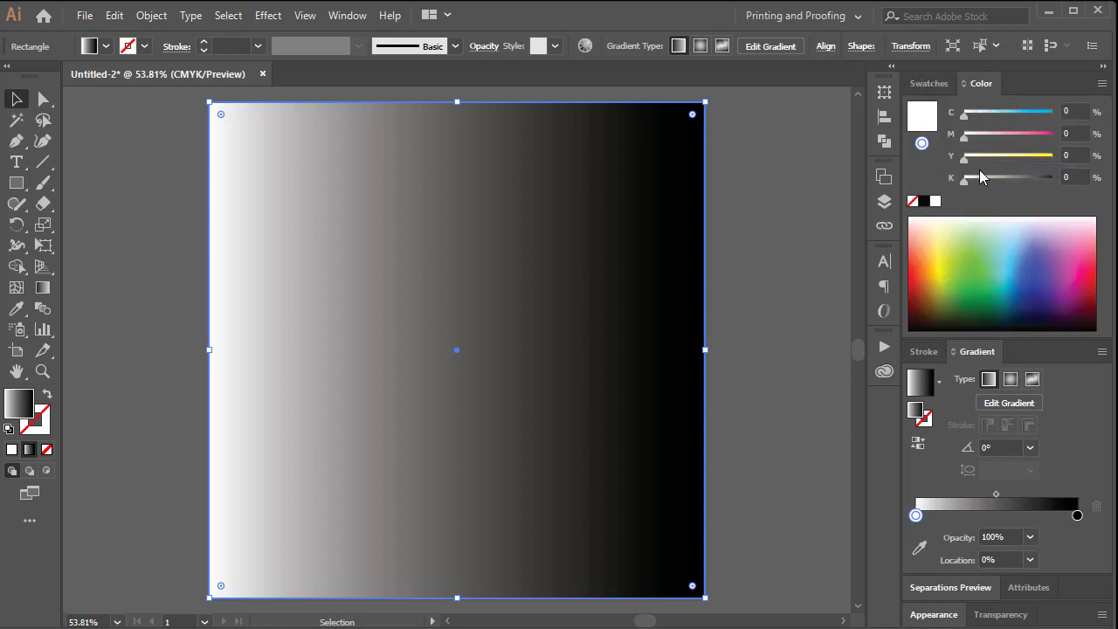
click(1033, 183)
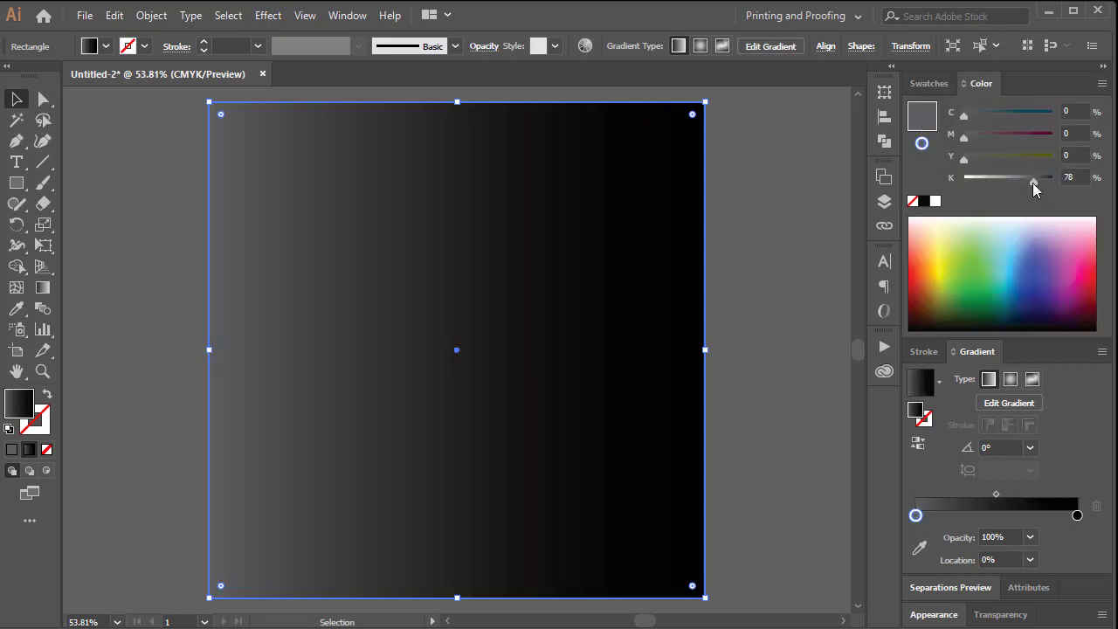
click(1010, 380)
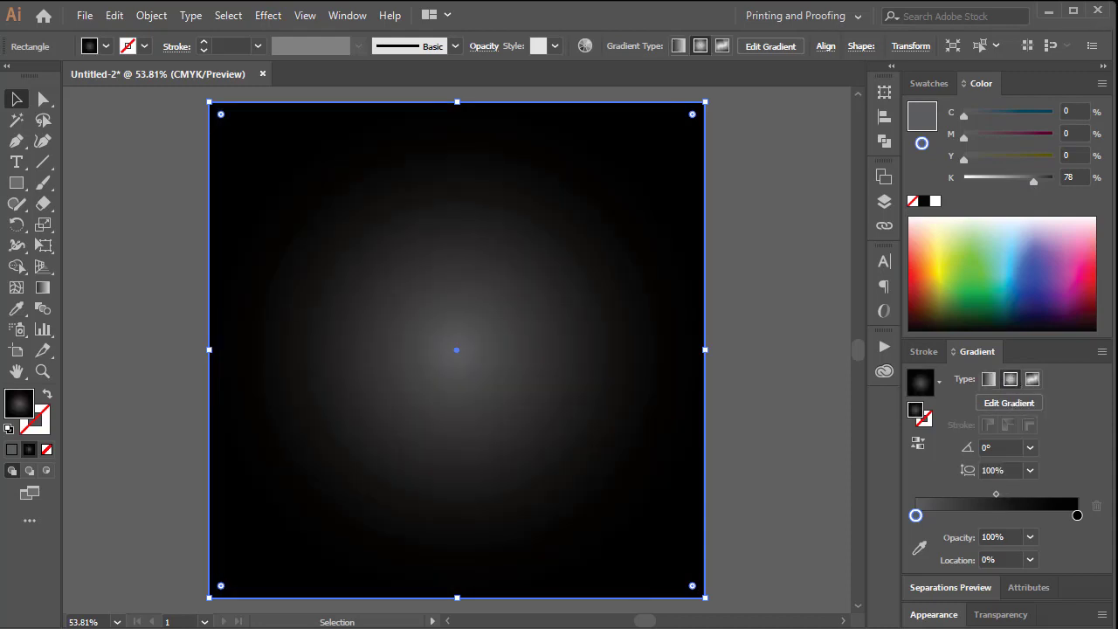
Step: Set the radial gradient's centre stop to CMYK 77, 79, 79, 61
double_click(916, 515)
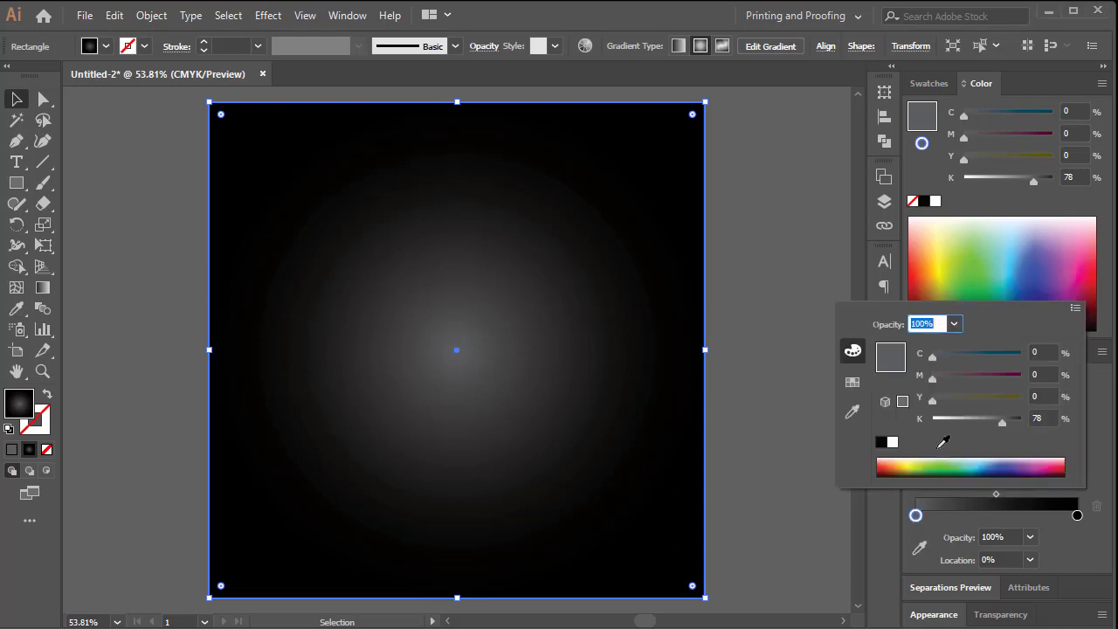
click(976, 396)
click(979, 375)
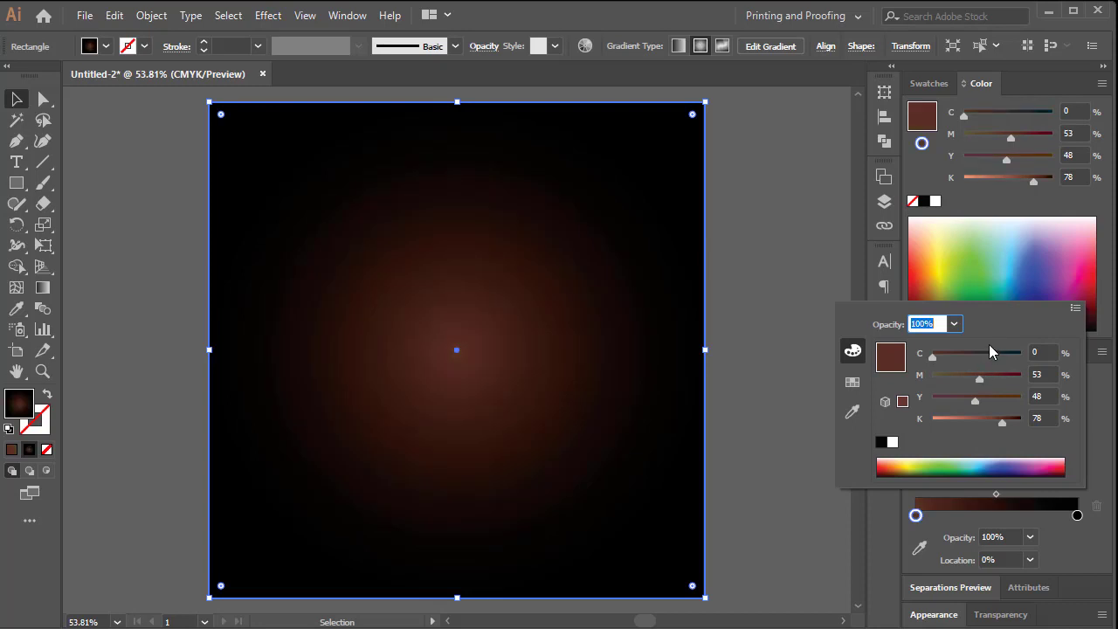
click(977, 352)
click(969, 353)
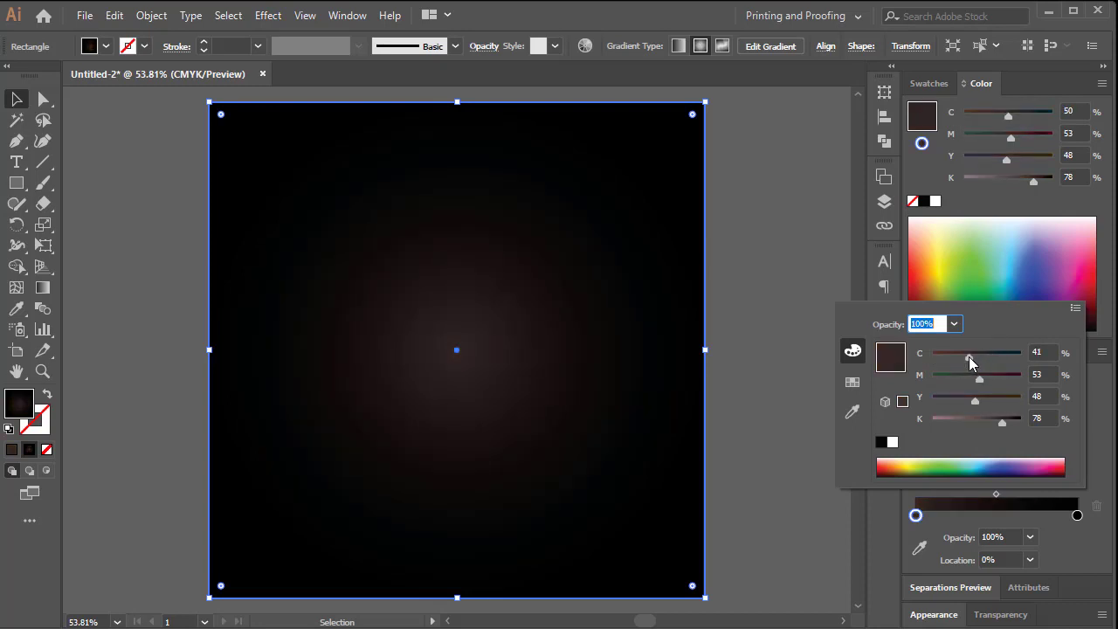
click(977, 419)
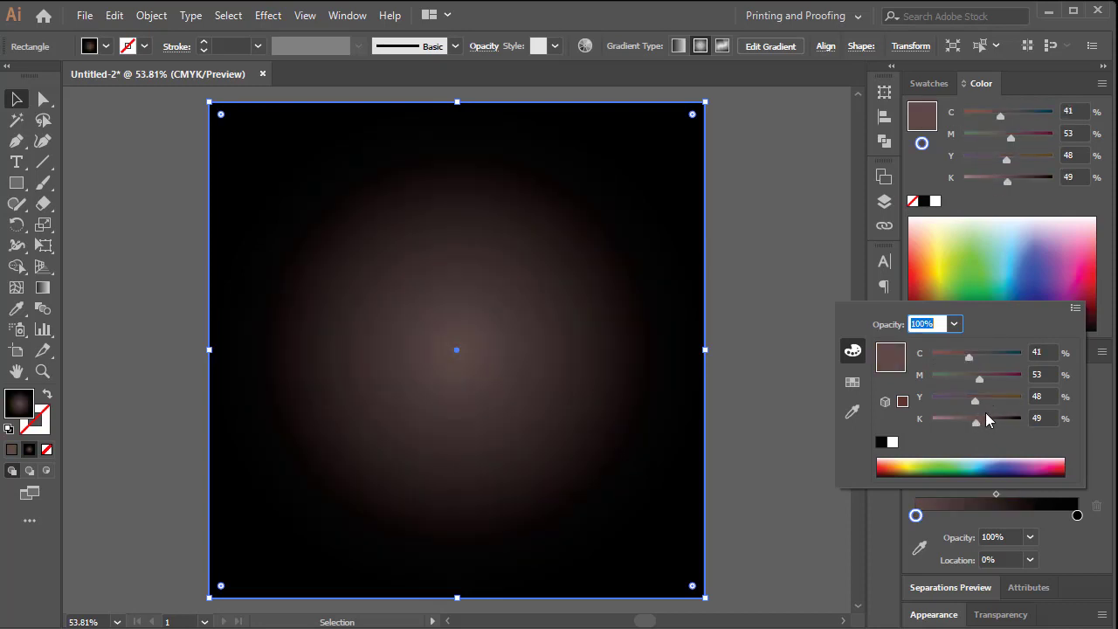
click(1003, 375)
click(1000, 350)
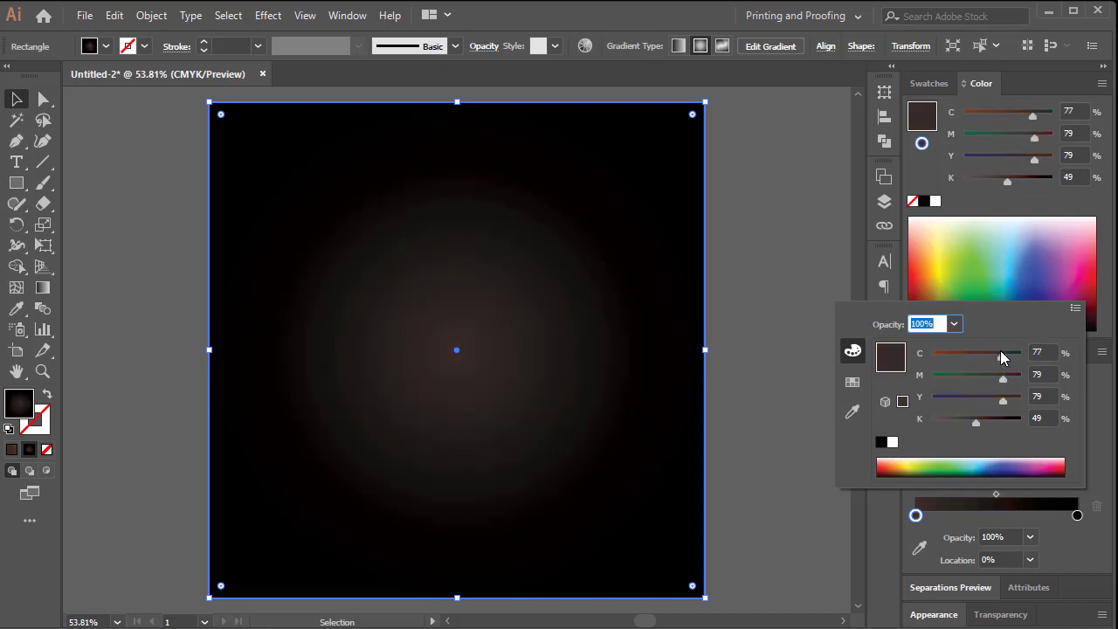
drag(1000, 350, 993, 352)
click(1000, 352)
click(987, 418)
click(768, 278)
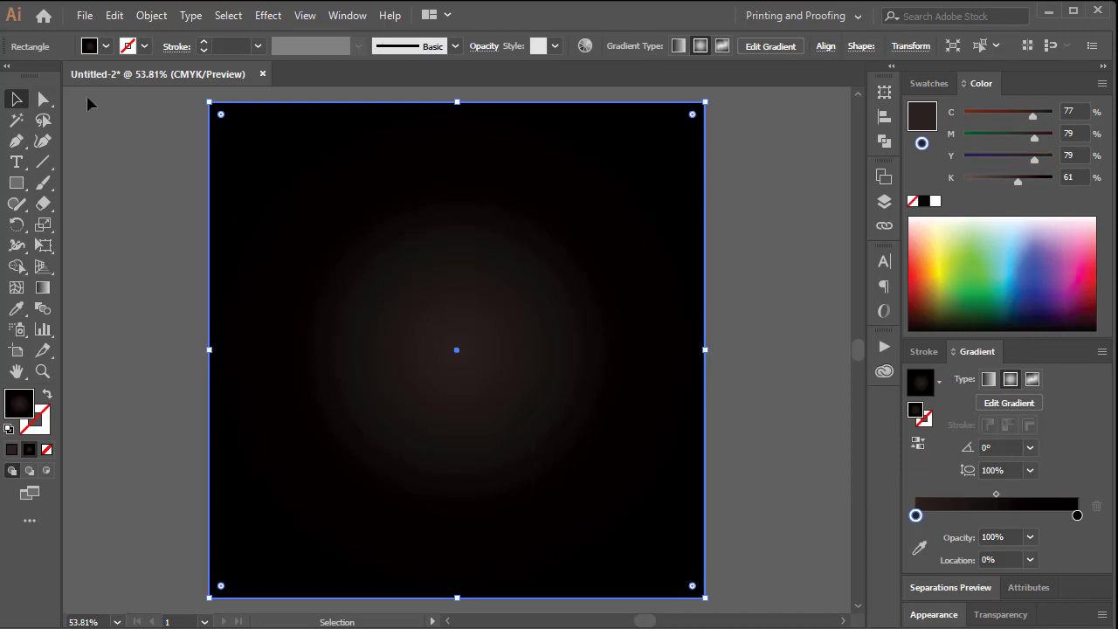
Step: Place the Watch image on the canvas as an embedded picture, with linking turned off
click(86, 15)
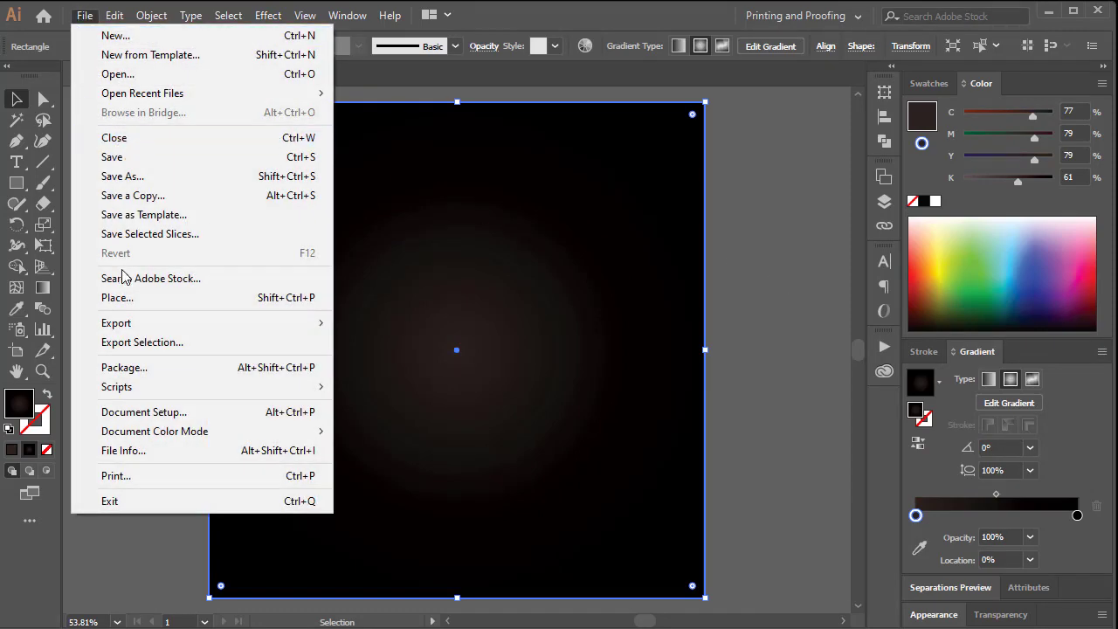
click(125, 305)
click(203, 152)
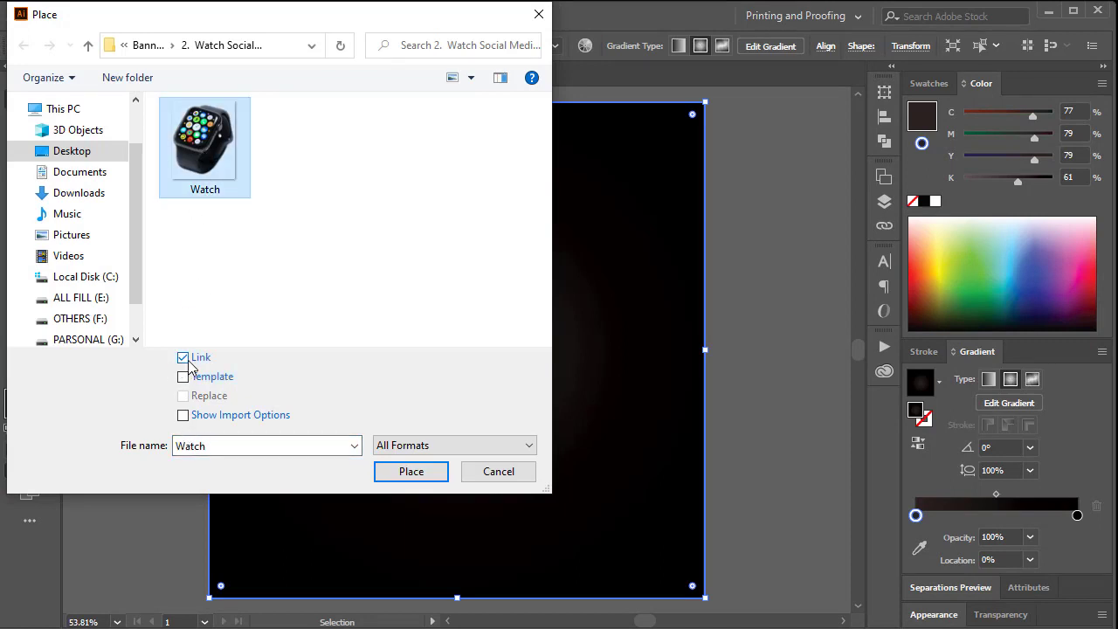
click(189, 362)
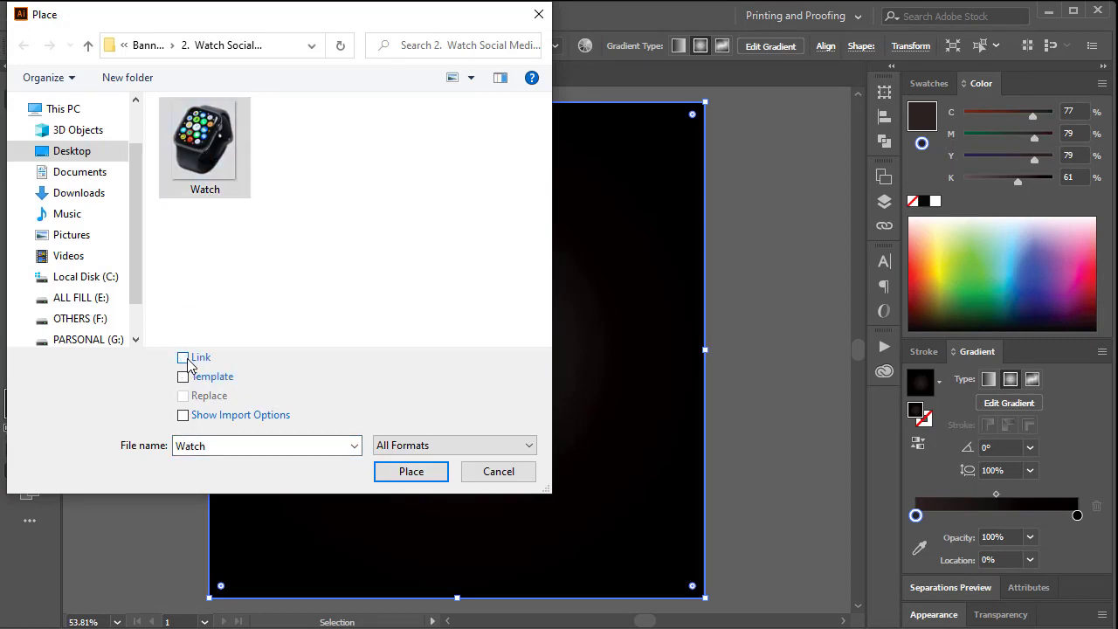
click(411, 472)
click(463, 278)
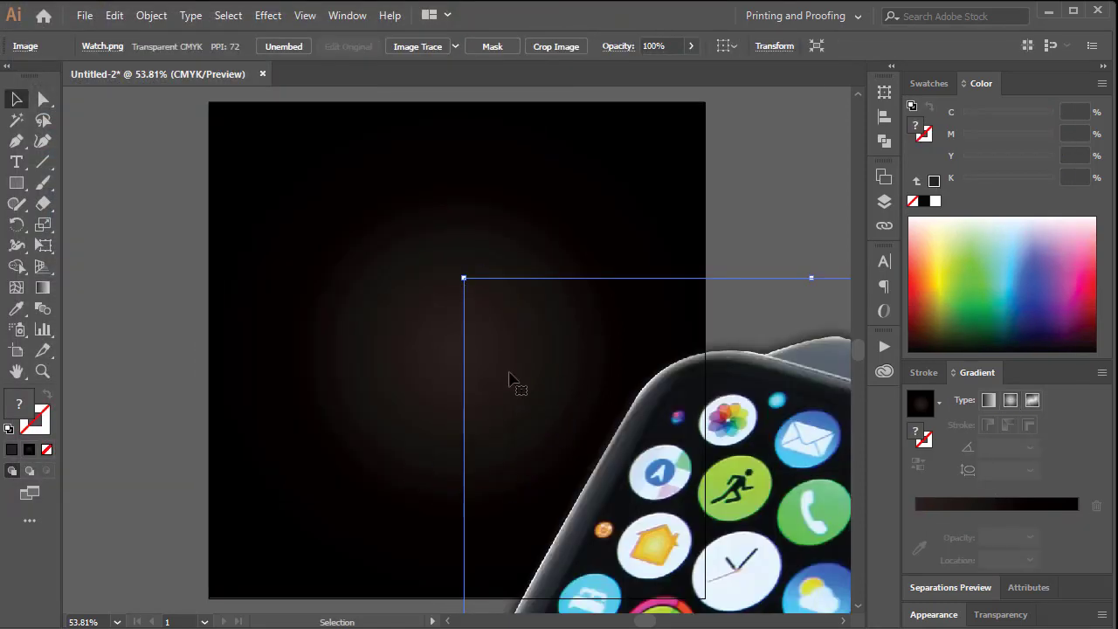
Step: Scale the watch image down to about half the artboard's width and move it outside the artboard's right edge
ctrl+alt+click(666, 394)
ctrl+alt+click(666, 394)
ctrl+alt+click(606, 404)
drag(438, 523, 536, 524)
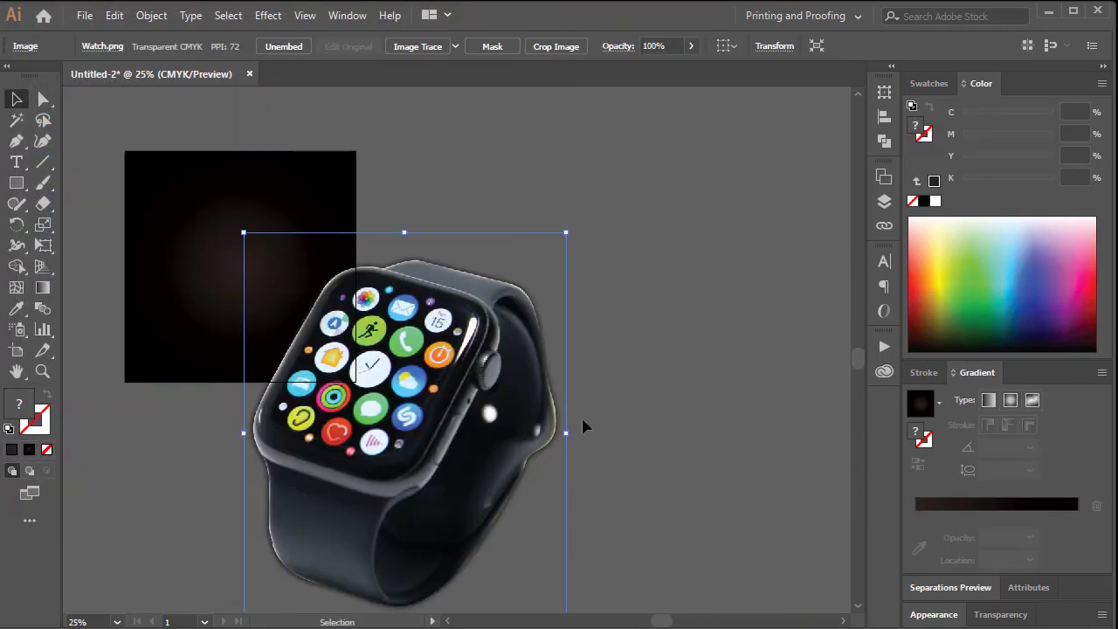
drag(574, 429, 454, 441)
drag(394, 432, 653, 362)
ctrl+click(430, 312)
ctrl+click(429, 312)
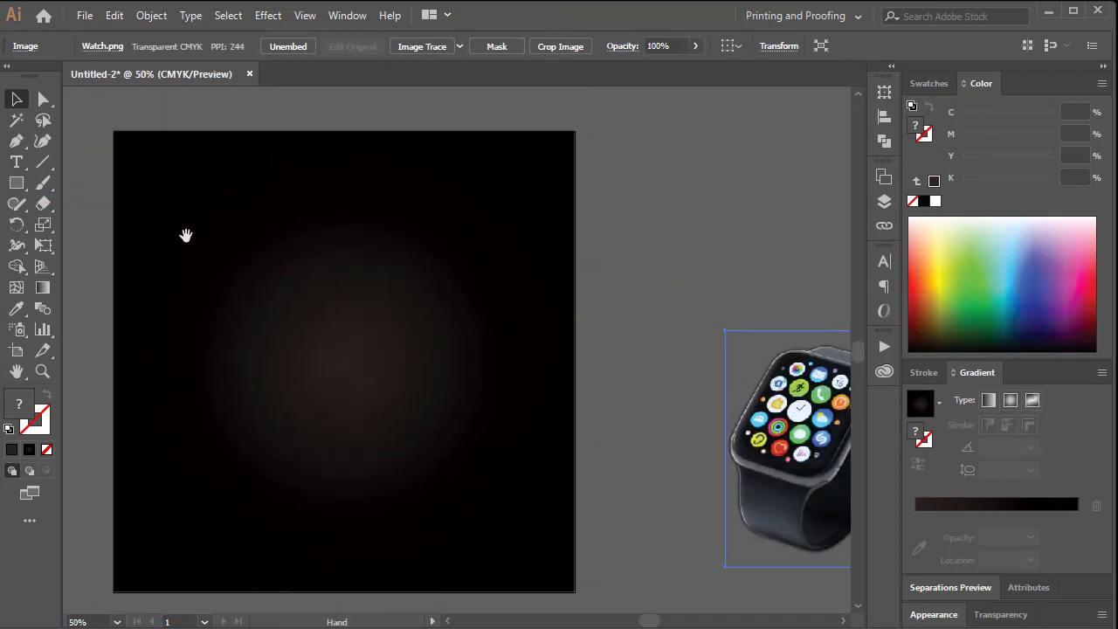
Step: Draw a circle about 346 px in diameter near the centre of the dark background and fill it with white
click(17, 183)
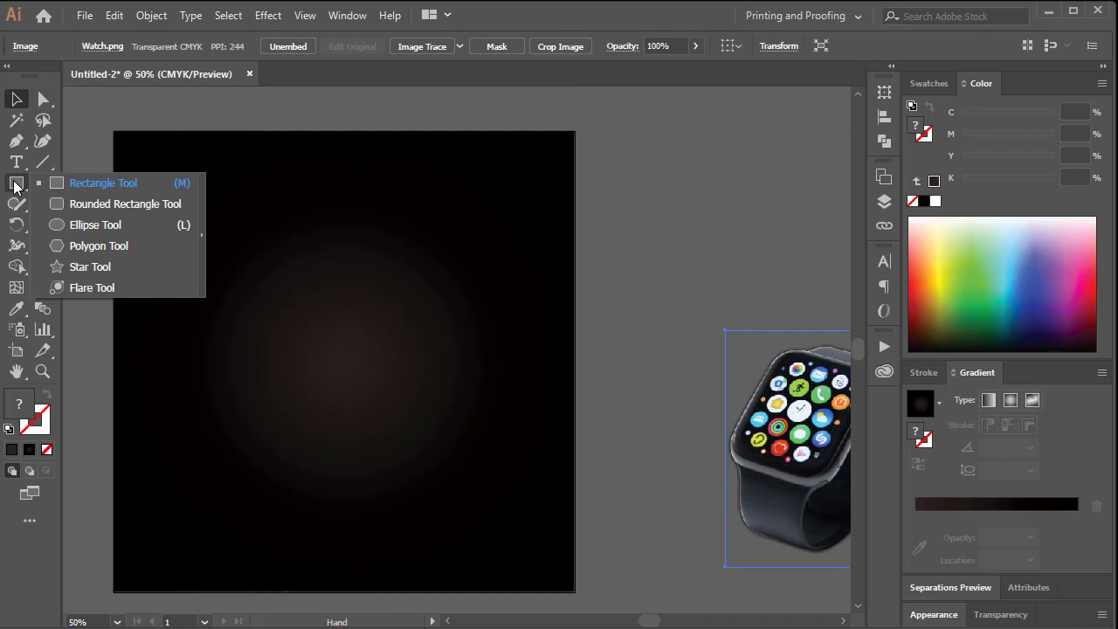
click(82, 228)
drag(261, 263, 456, 460)
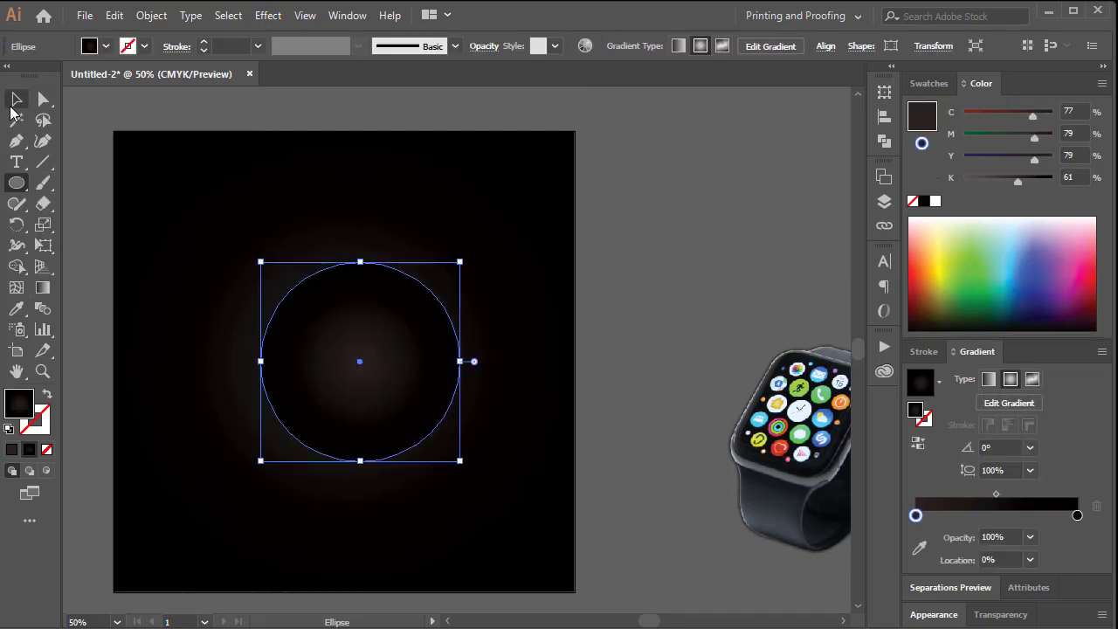
click(17, 101)
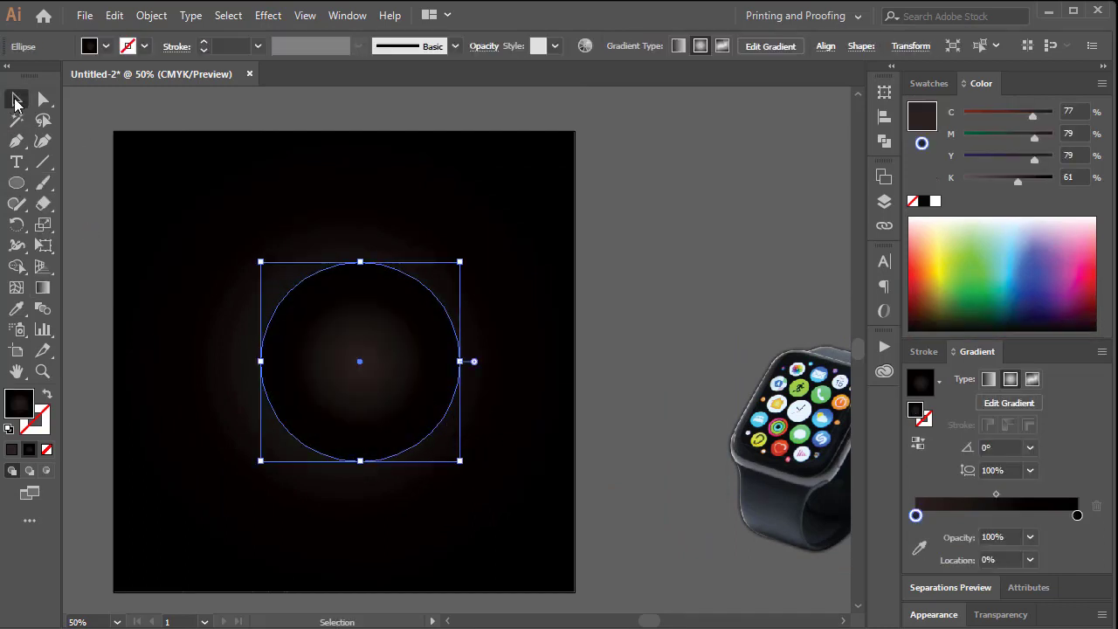
click(96, 48)
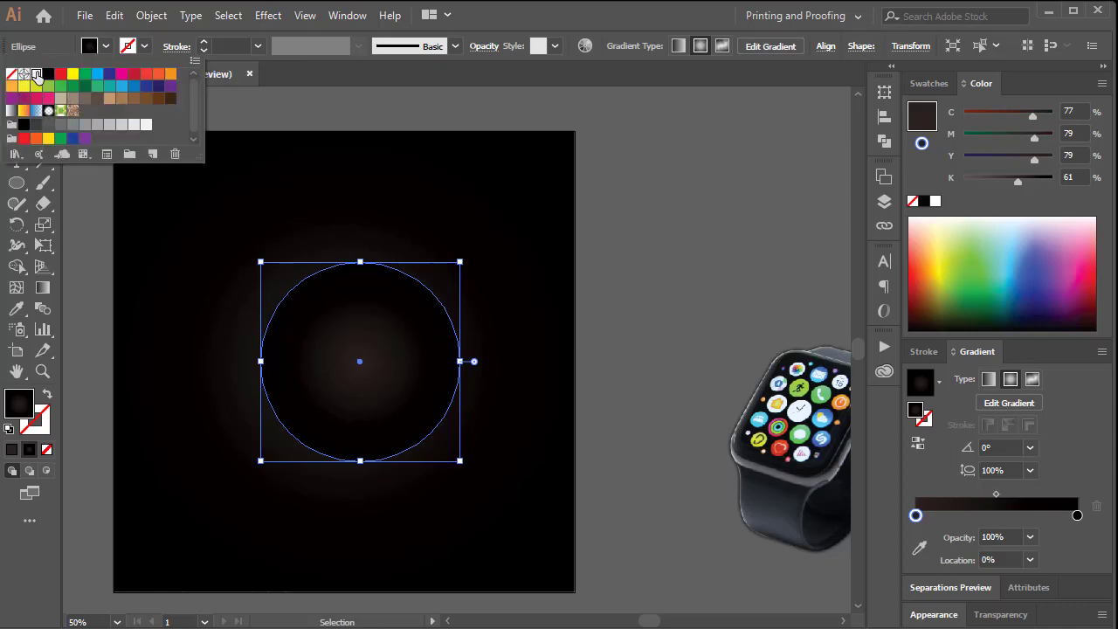
click(35, 76)
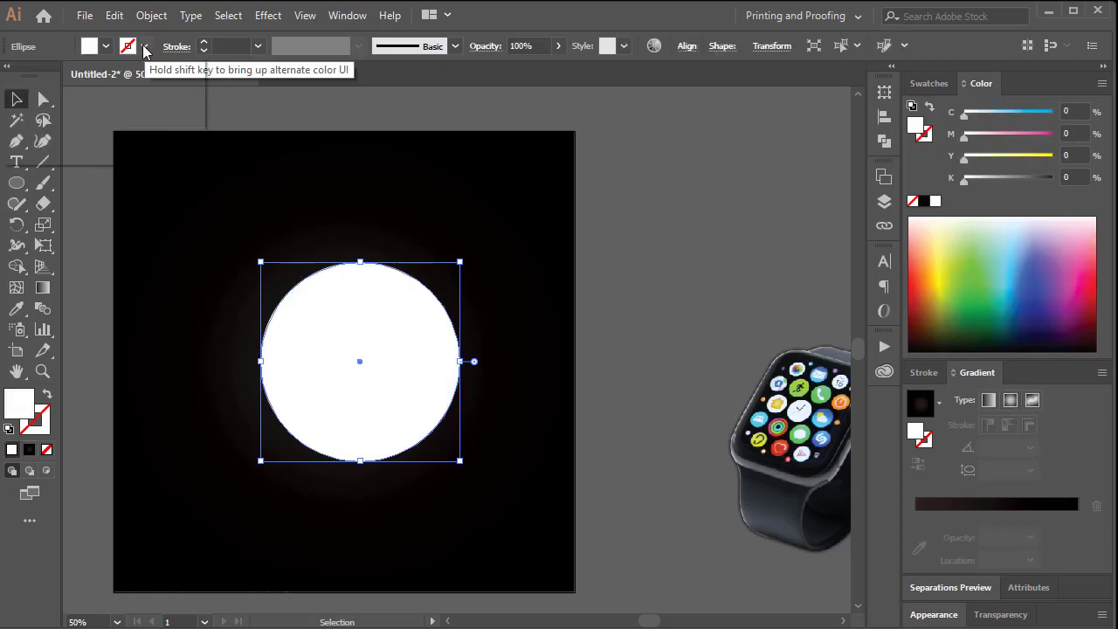
Step: Give the white circle an orange outline with a 5 pt stroke weight
click(145, 48)
click(36, 141)
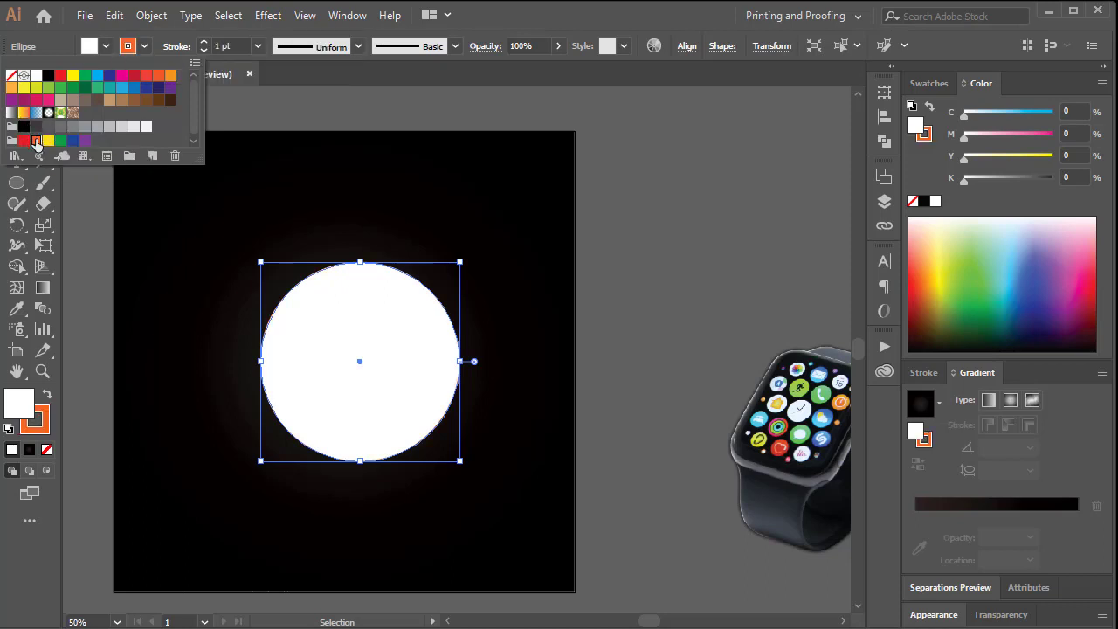
click(204, 42)
click(204, 42)
click(204, 42)
click(205, 42)
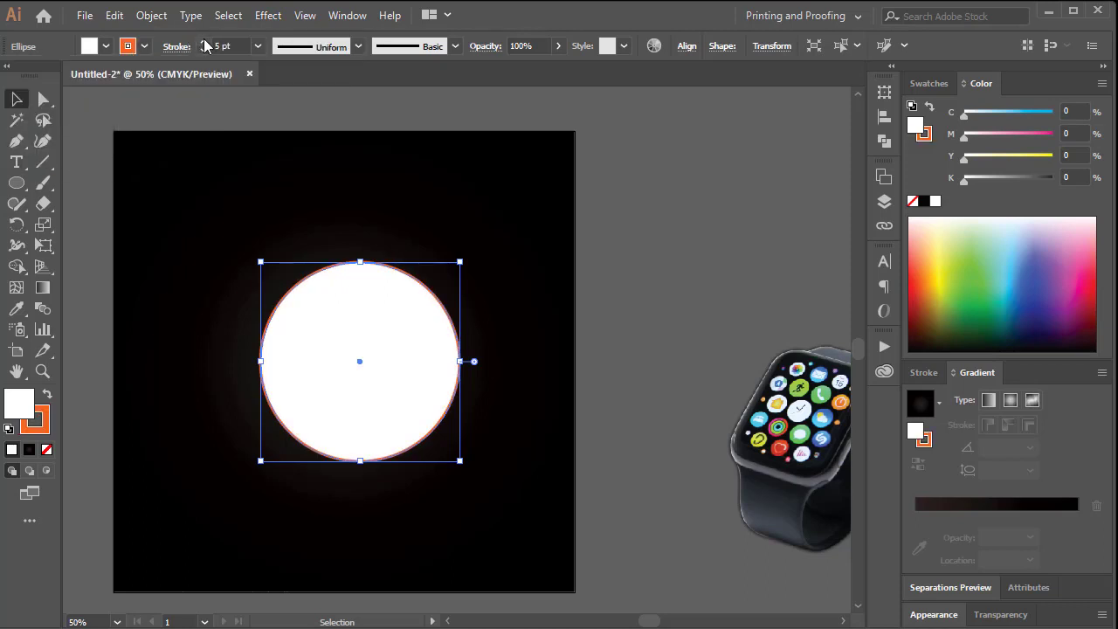
Step: Align the white circle and the background square to each other's horizontal and vertical centres
click(656, 265)
drag(346, 362, 371, 340)
drag(603, 284, 287, 445)
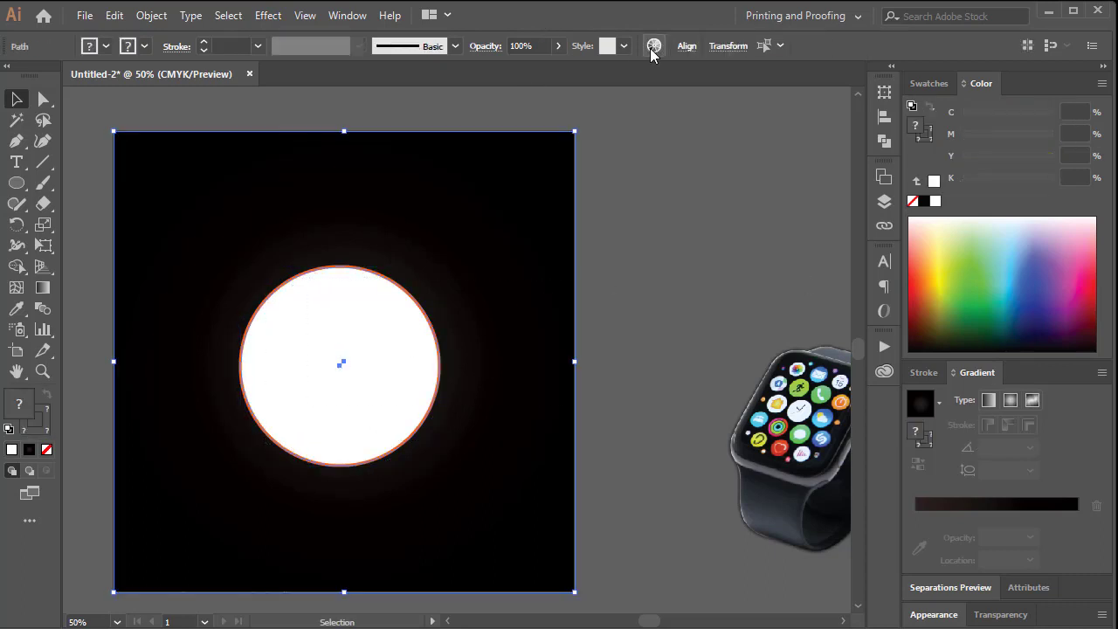
click(686, 48)
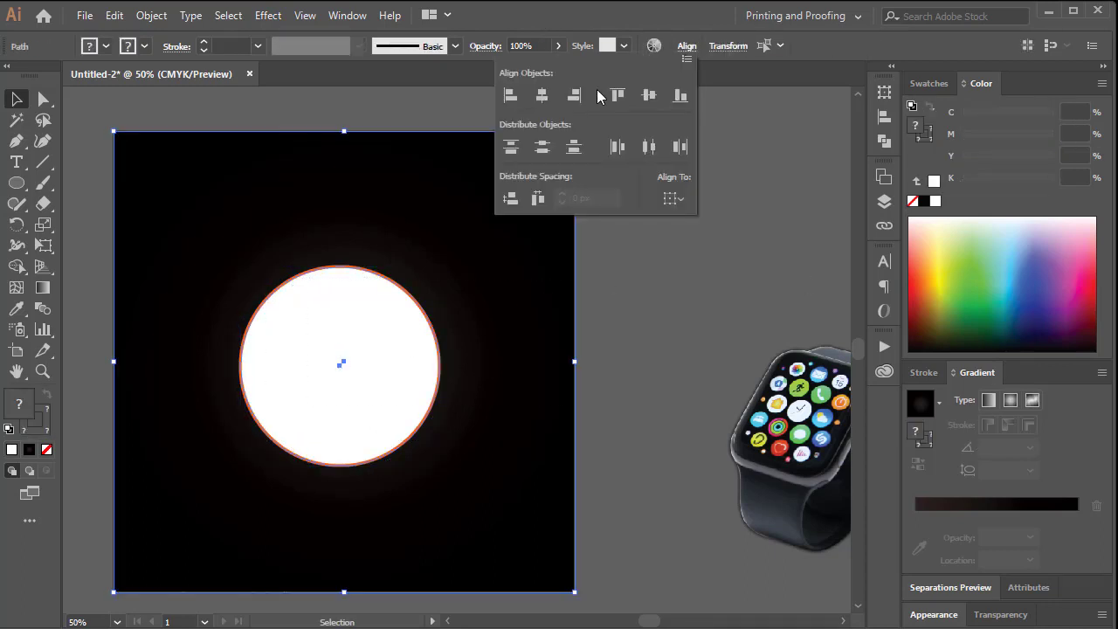
click(542, 96)
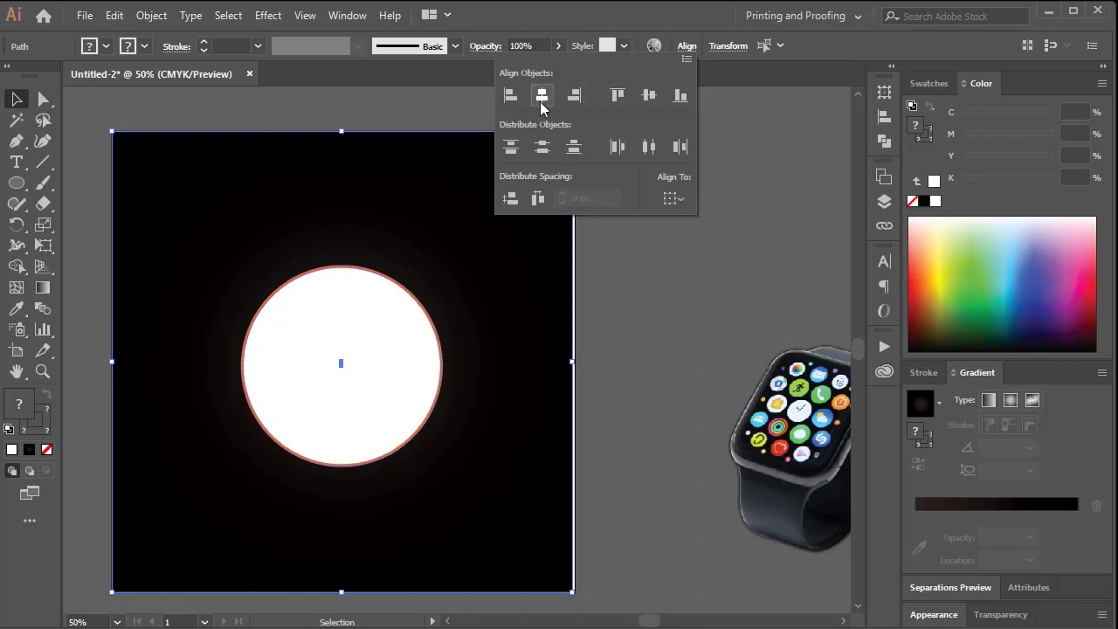
click(648, 96)
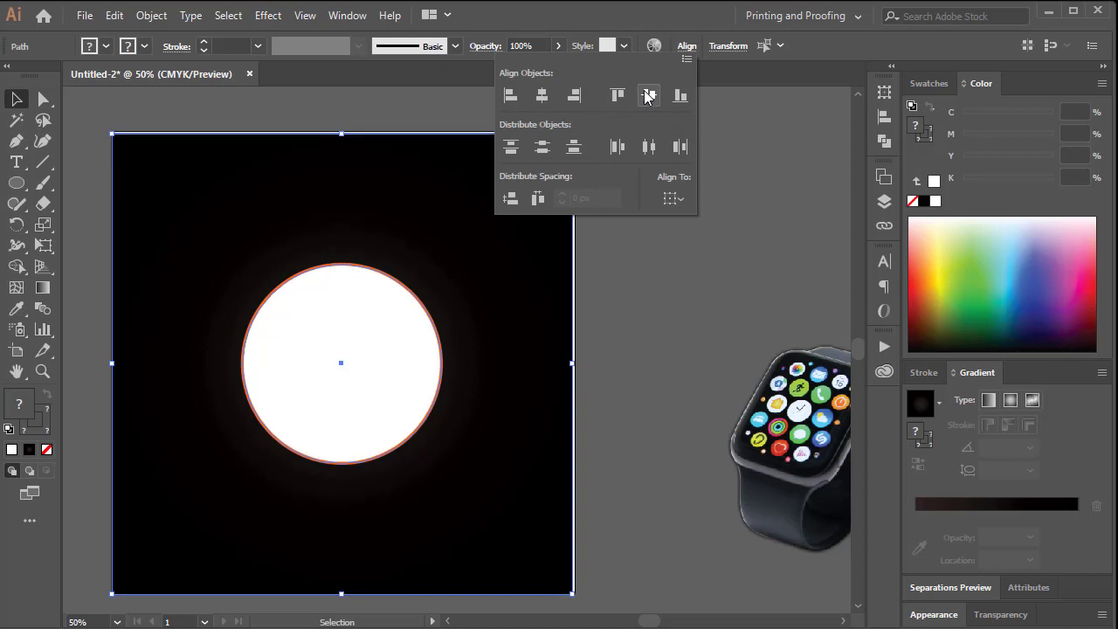
click(645, 93)
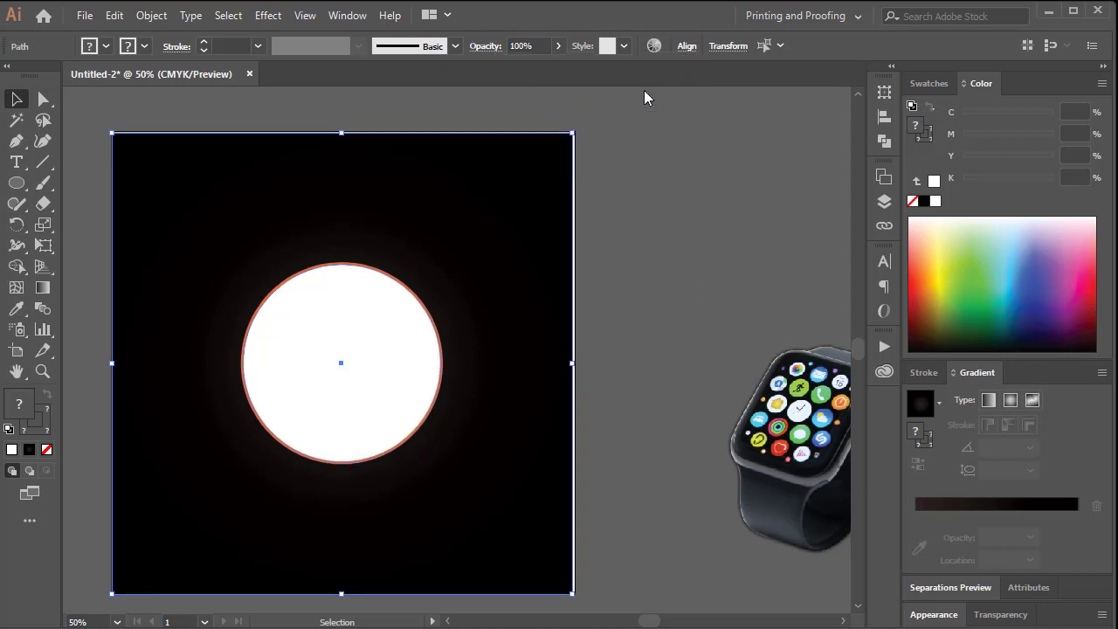
Step: Nudge the circle and background together up and to the right until the background matches the artboard edges, then deselect them
key(Up)
key(Right)
key(Right)
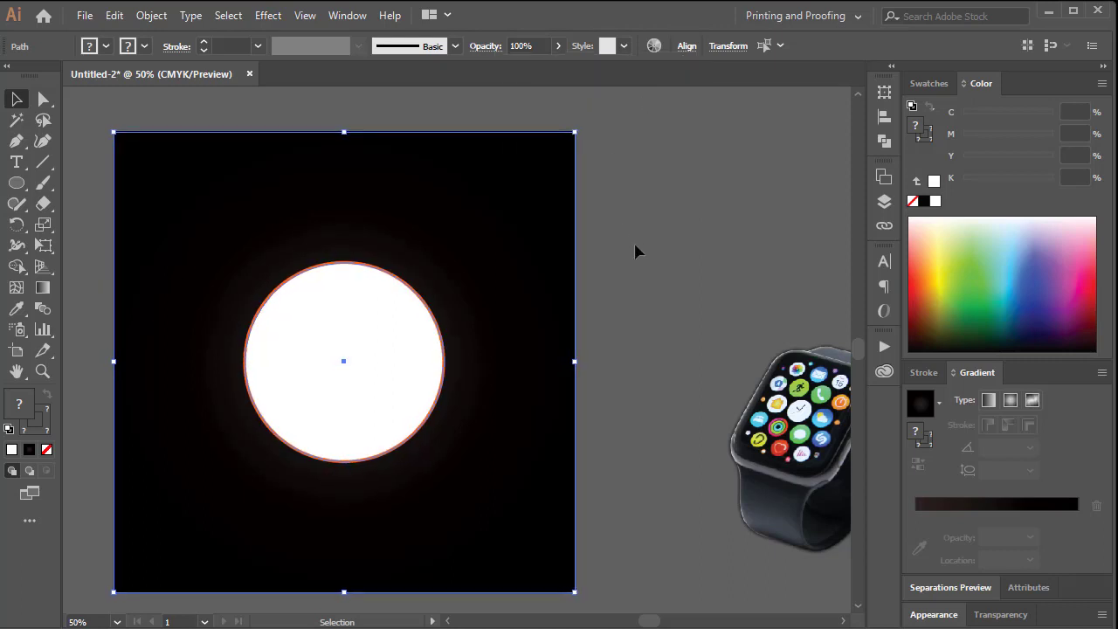
key(ctrl+shift+a)
Step: Enlarge the white circle slightly about its centre and move the watch image over it
click(443, 361)
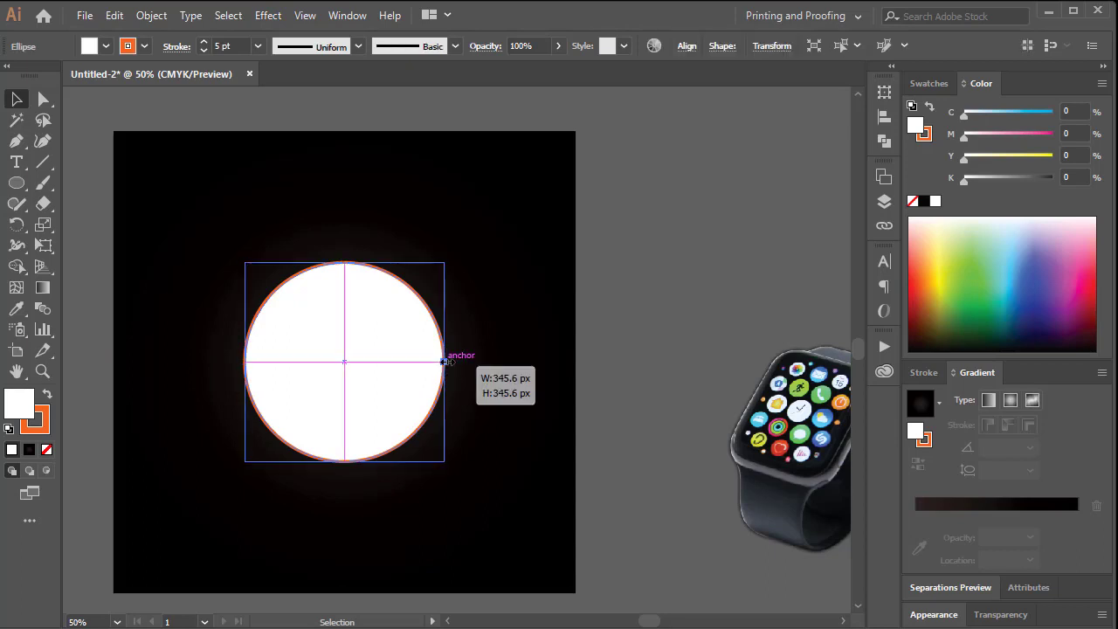
drag(447, 361, 320, 297)
click(668, 268)
key(Tab)
Step: Bring the watch image to the front and scale it down so the watch fits inside the white circle
right_click(296, 299)
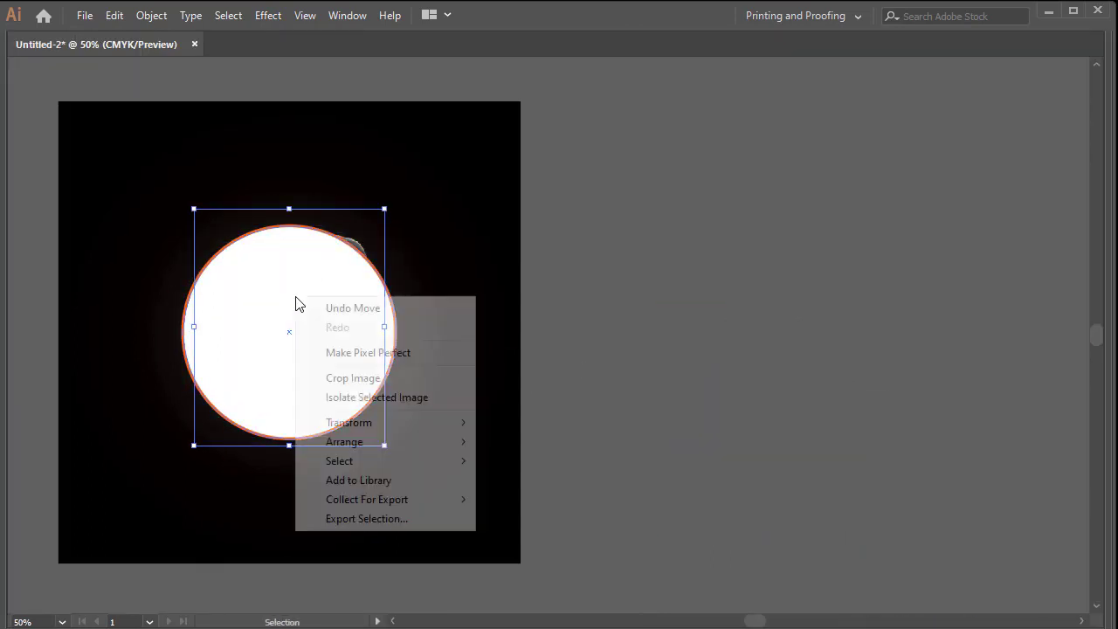
mouse_move(378, 446)
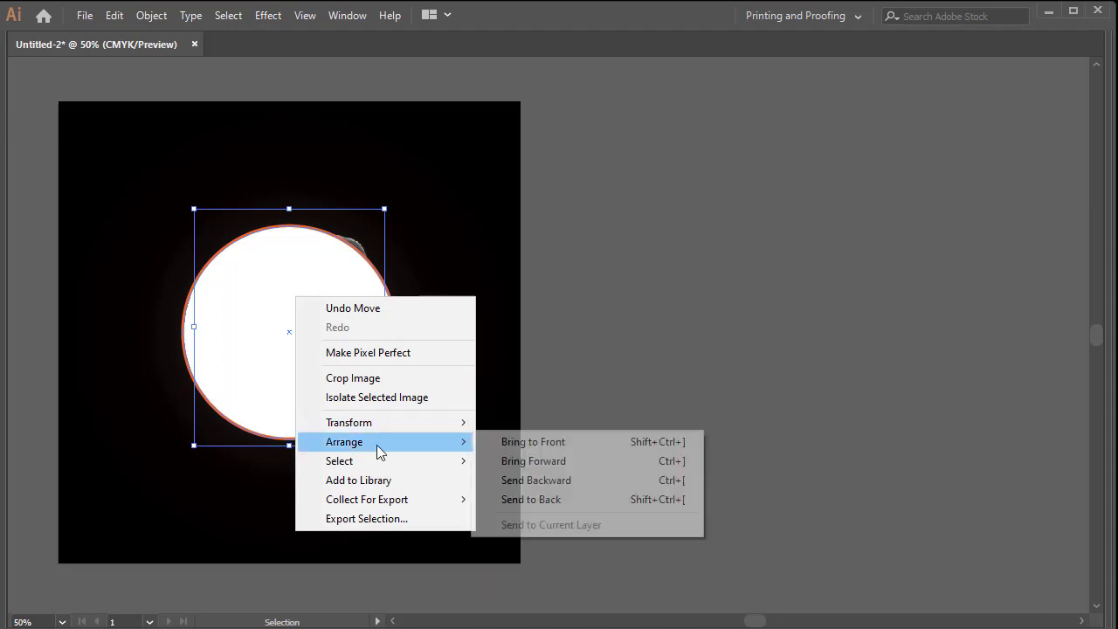
click(533, 441)
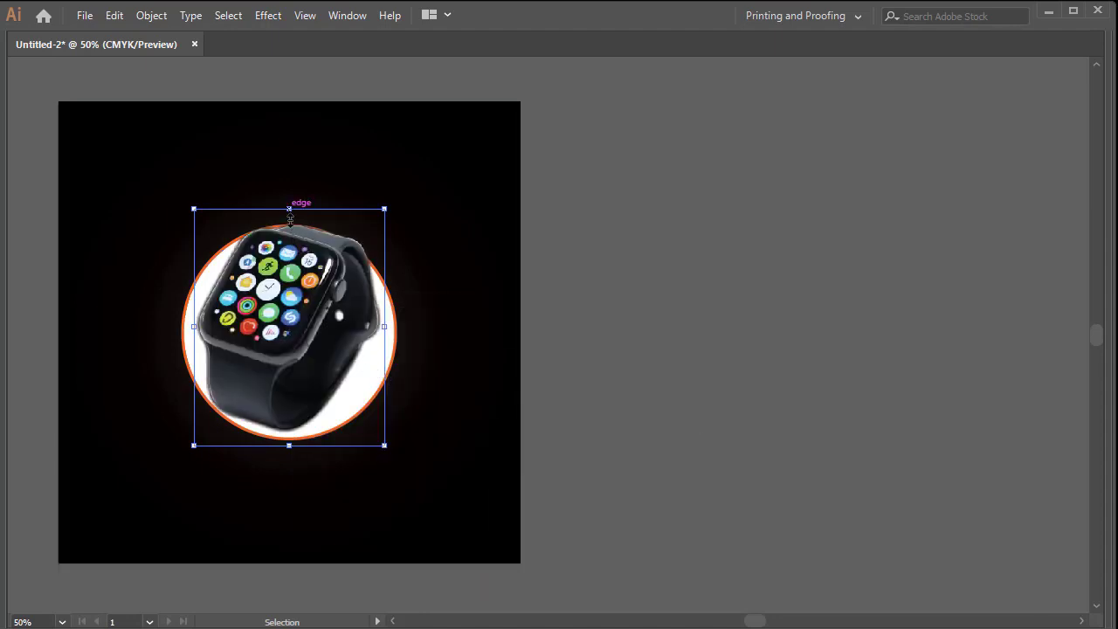
drag(290, 216, 290, 250)
drag(290, 298, 290, 290)
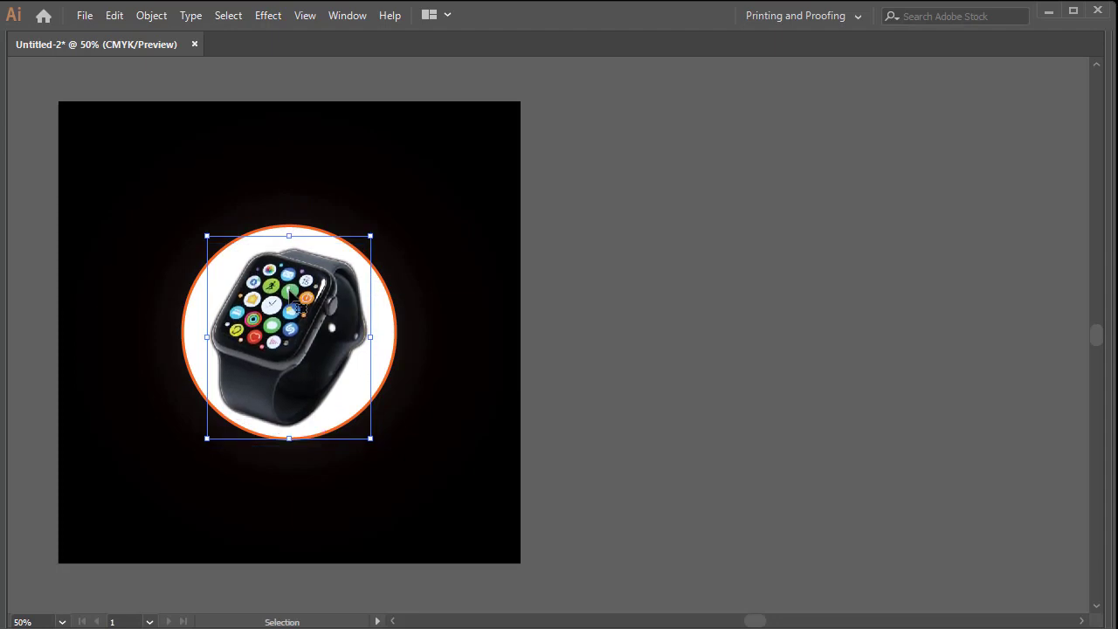
click(682, 230)
key(space)
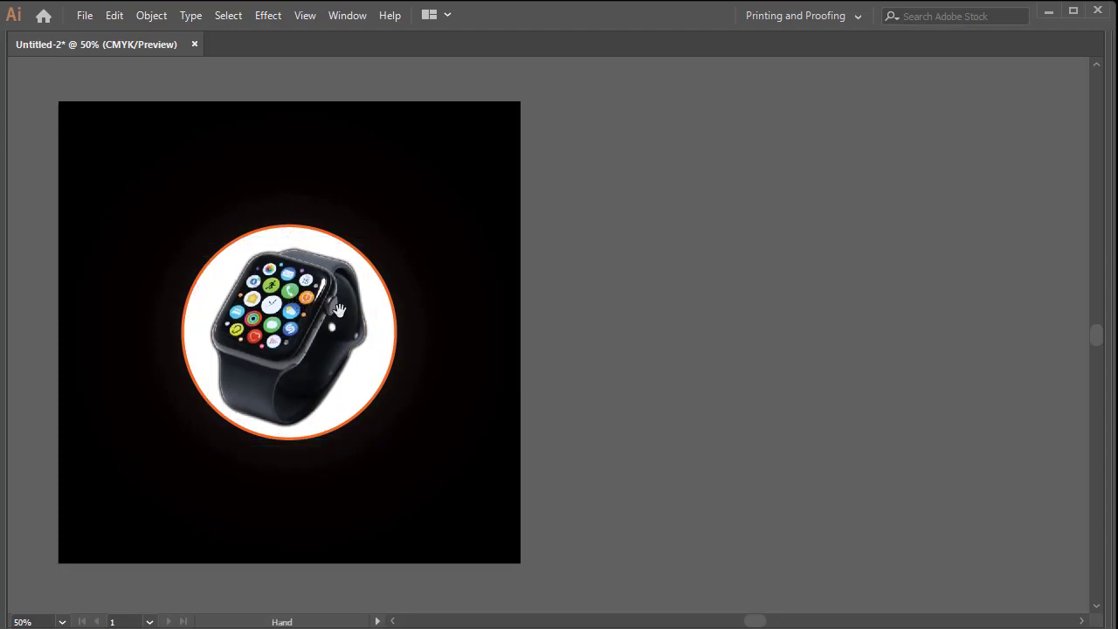
drag(338, 312, 483, 267)
key(ctrl+space)
click(478, 283)
drag(649, 285, 617, 262)
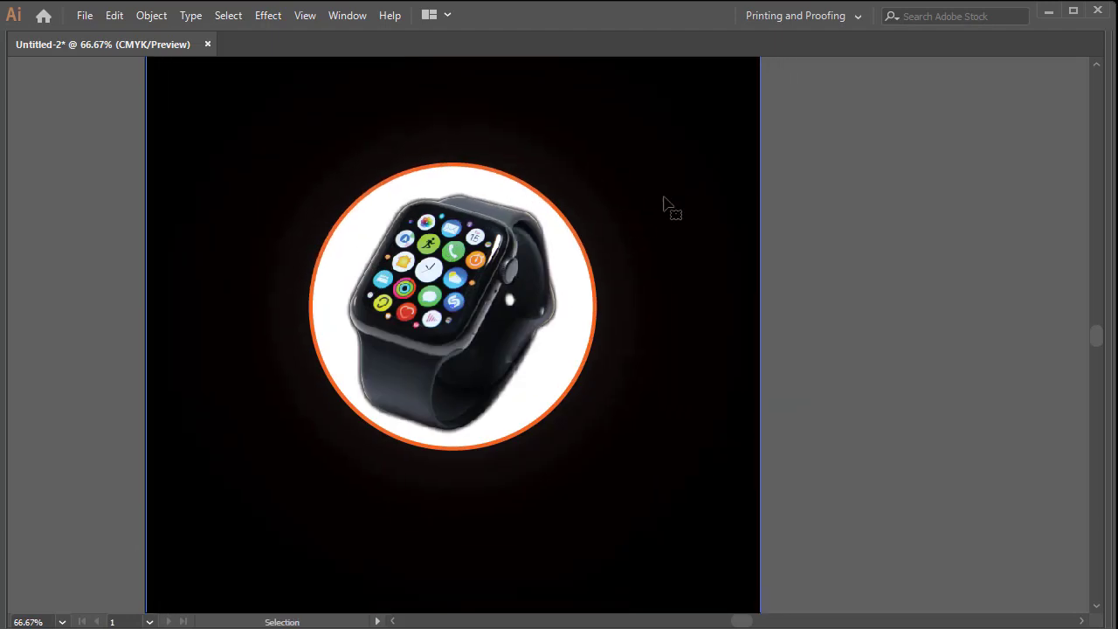
key(ctrl+minus)
click(305, 219)
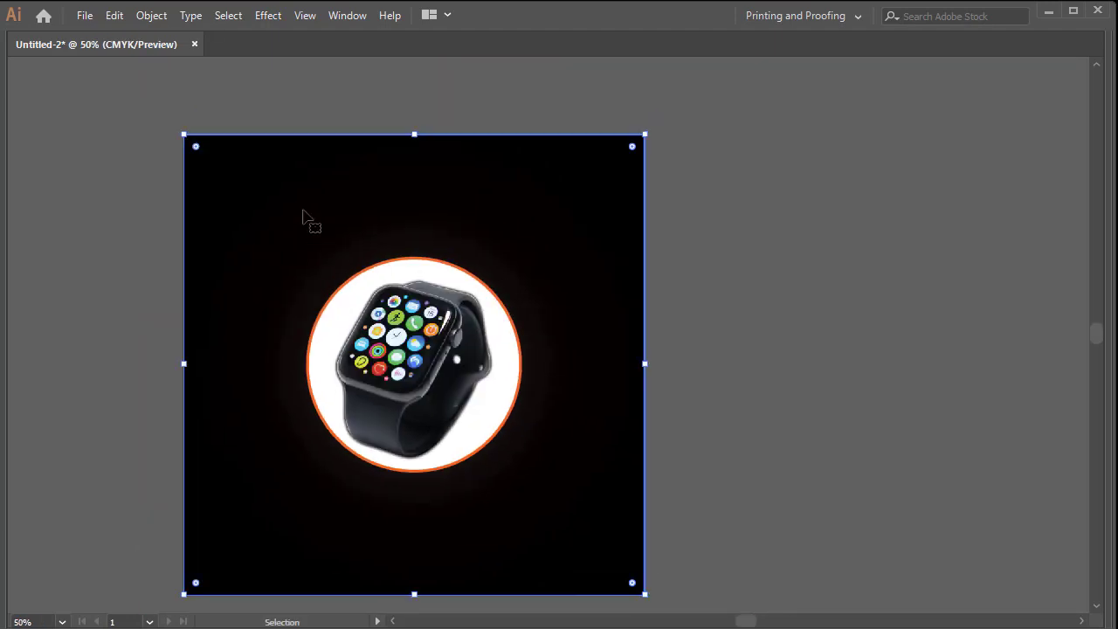
Step: Draw a circle about a third of the artboard's width over the artboard's upper-left corner
key(Tab)
drag(11, 188, 73, 223)
drag(173, 114, 335, 258)
click(17, 101)
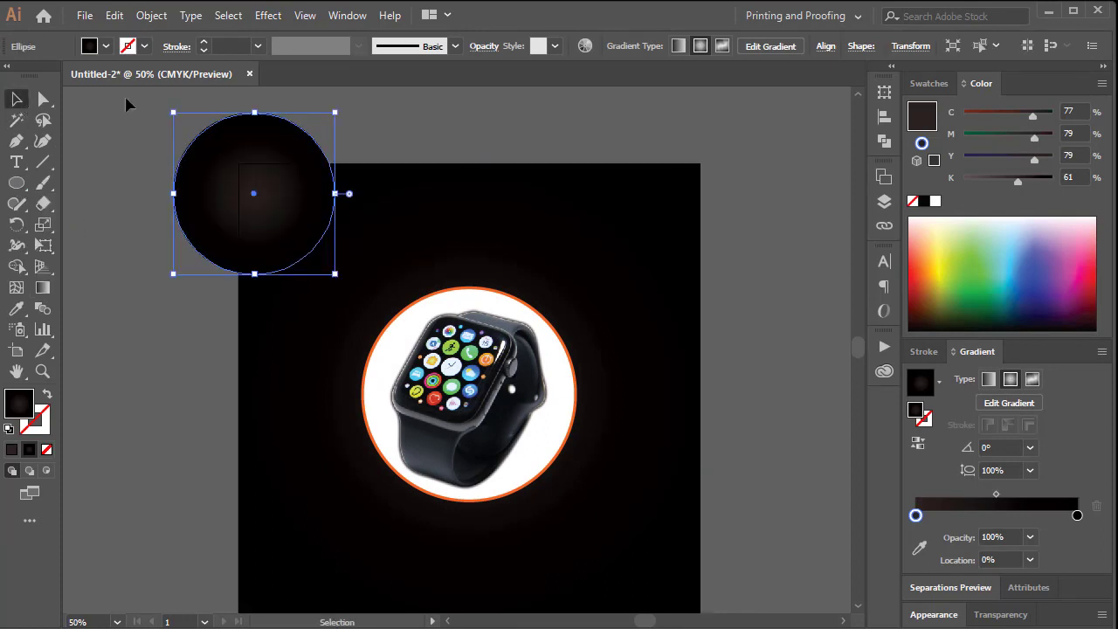
Step: Mix an orange of CMYK 0, 62, 100, 0 and apply it as the corner circle's solid fill
drag(1032, 117, 827, 115)
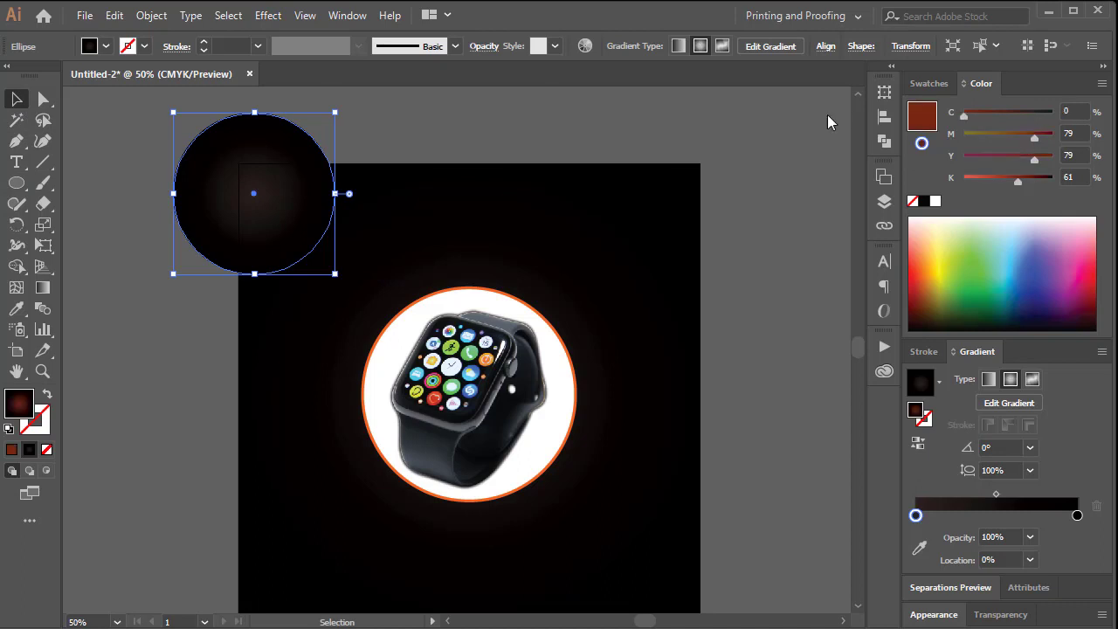
drag(1017, 180, 961, 180)
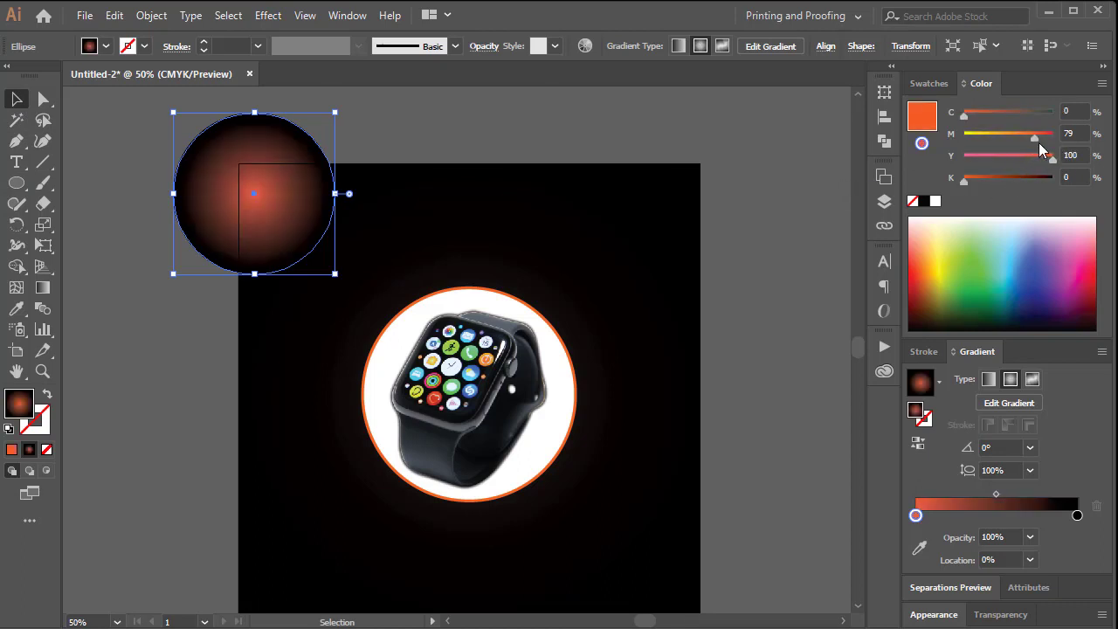
drag(1036, 139, 1018, 138)
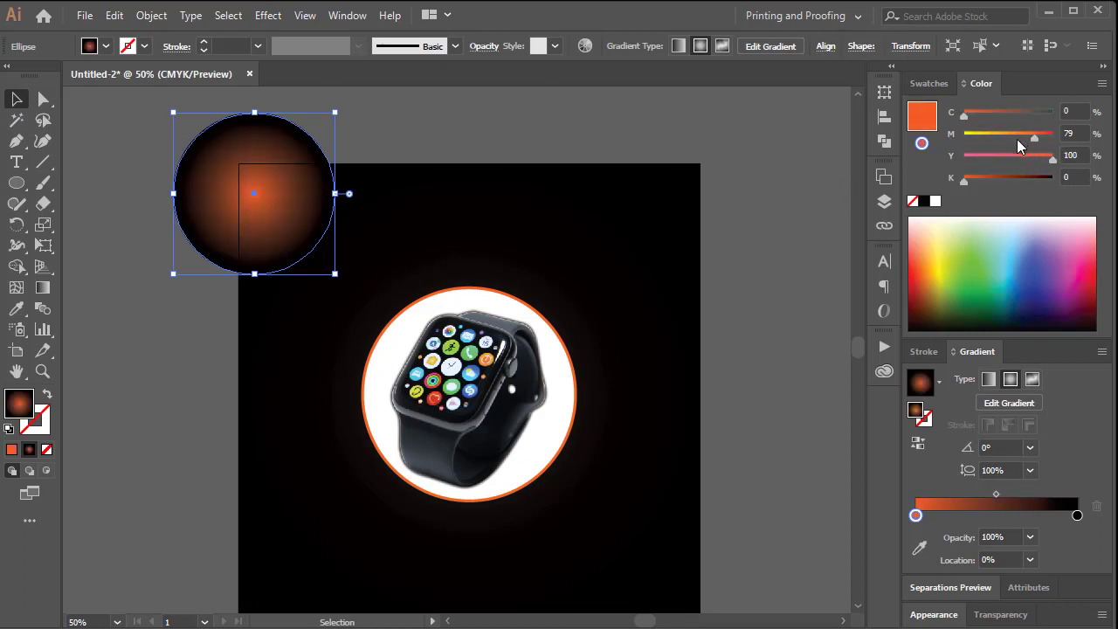
click(919, 146)
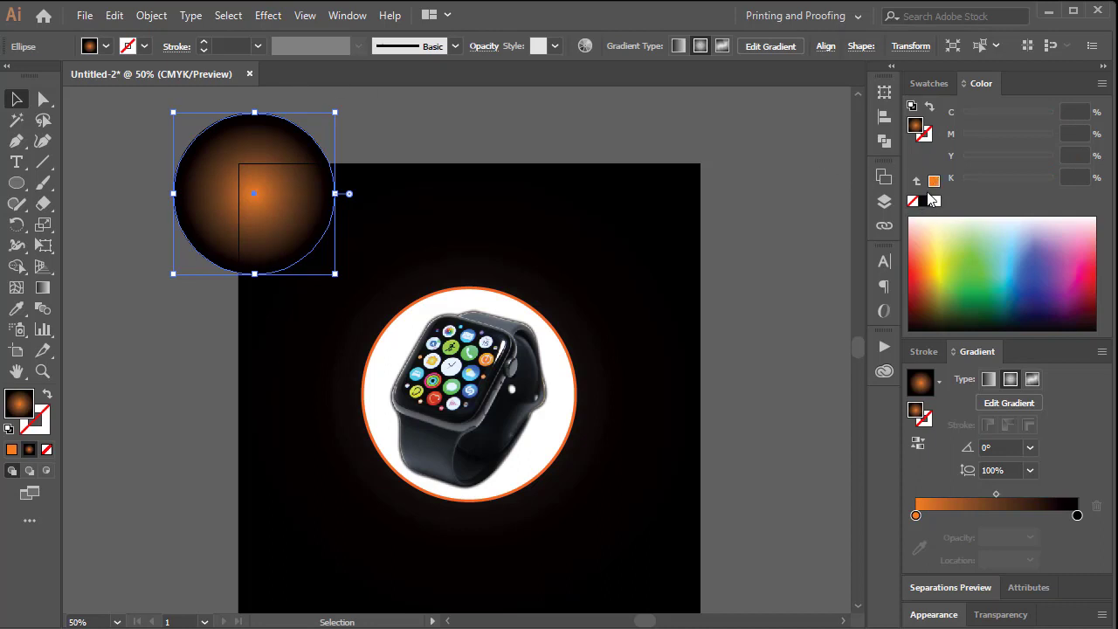
click(933, 182)
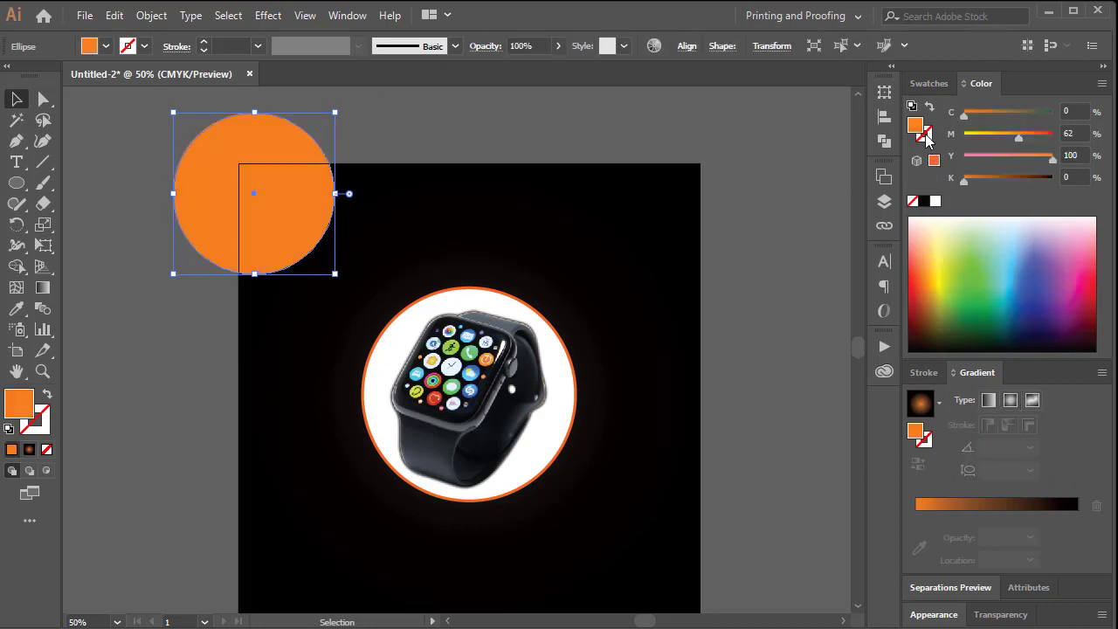
Step: Add a slightly smaller concentric copy inside the orange circle and scale both circles down slightly over the artboard's upper-left corner
key(a)
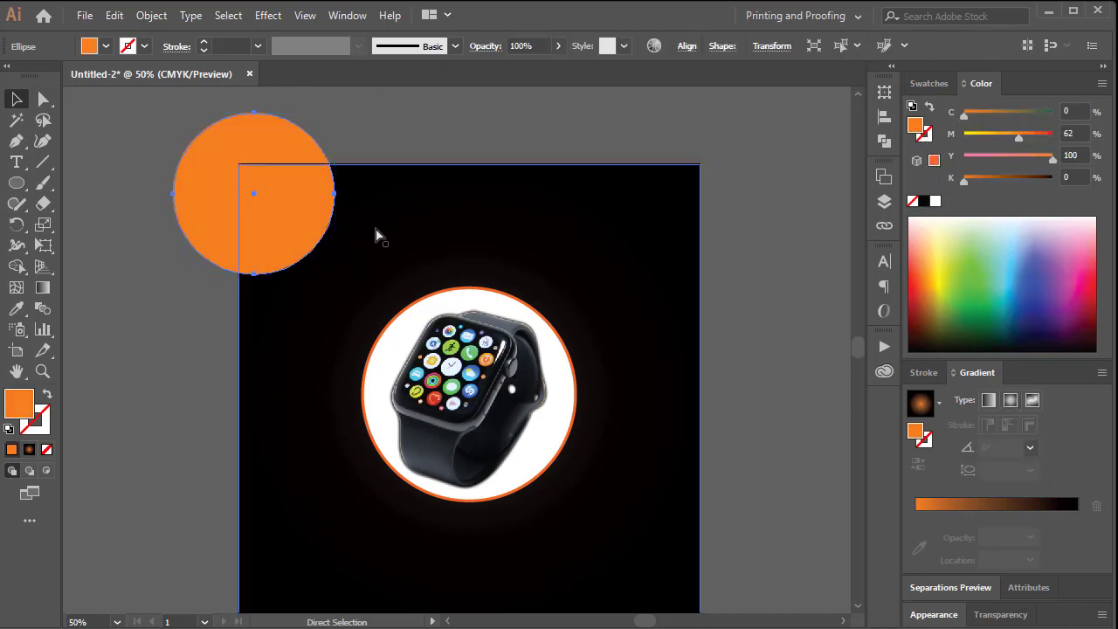
key(v)
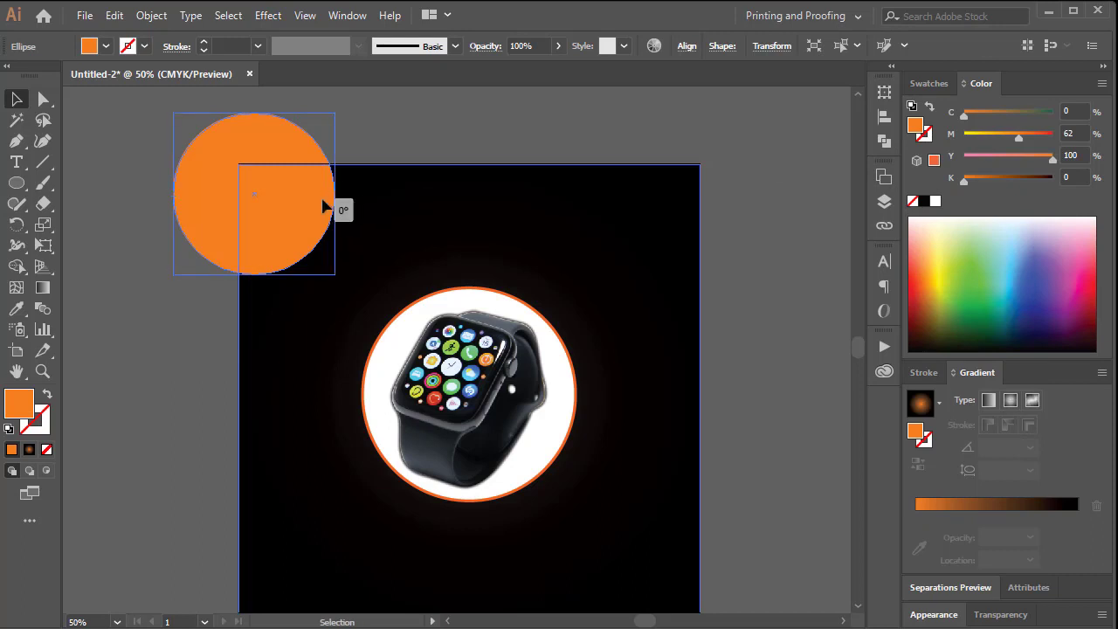
key(a)
key(v)
drag(334, 194, 289, 203)
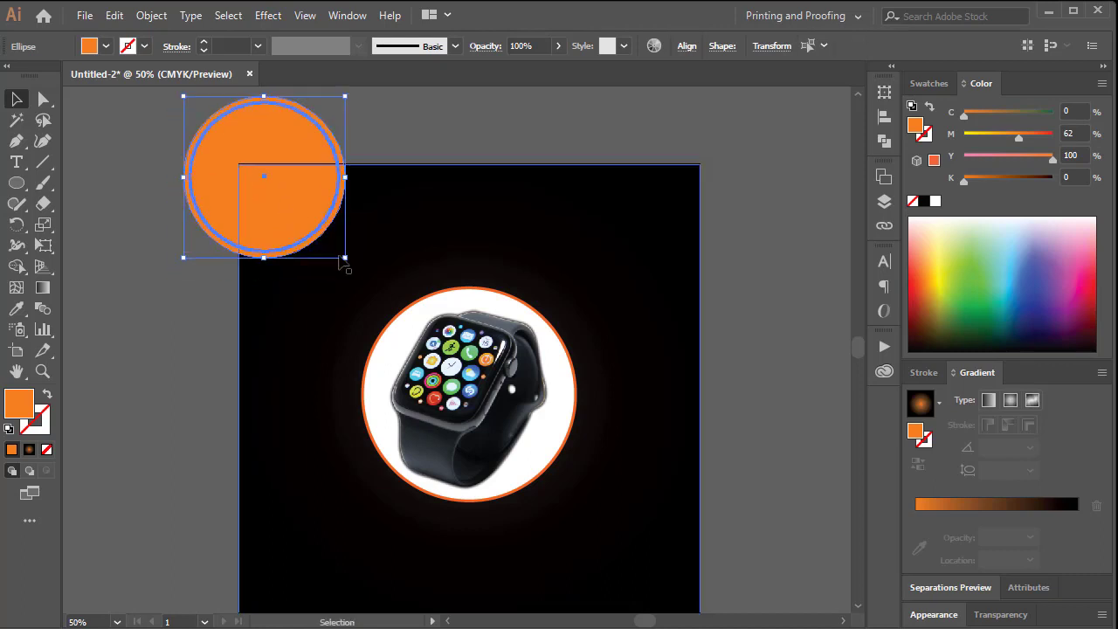
drag(345, 258, 339, 253)
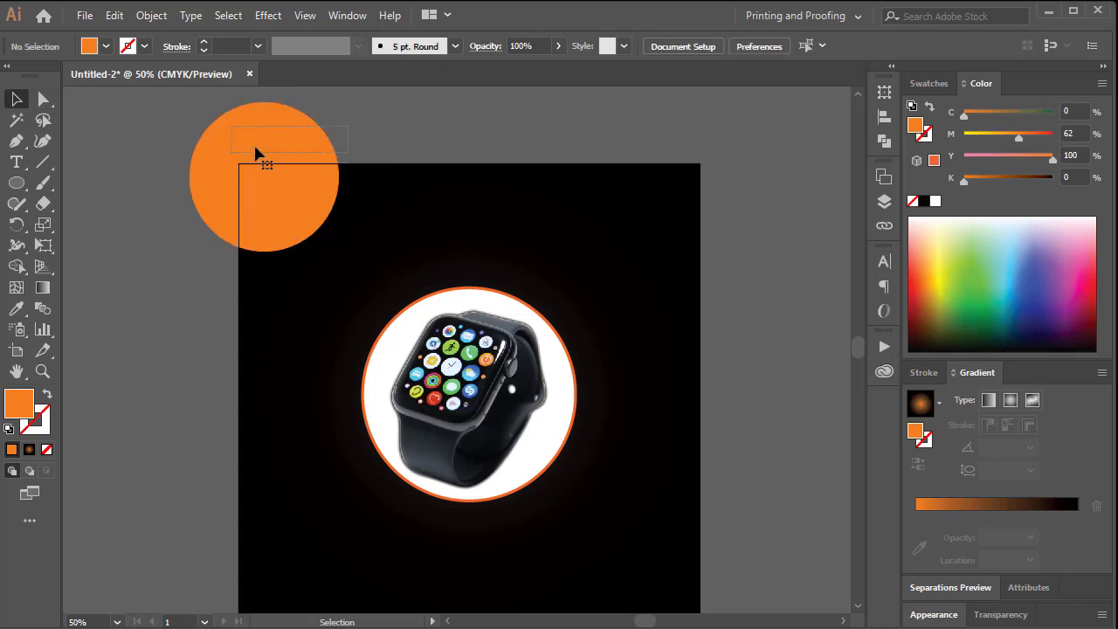
Step: Duplicate the pair of concentric orange circles onto the artboard's lower-right corner
drag(255, 150, 609, 330)
key(space)
drag(627, 372, 633, 373)
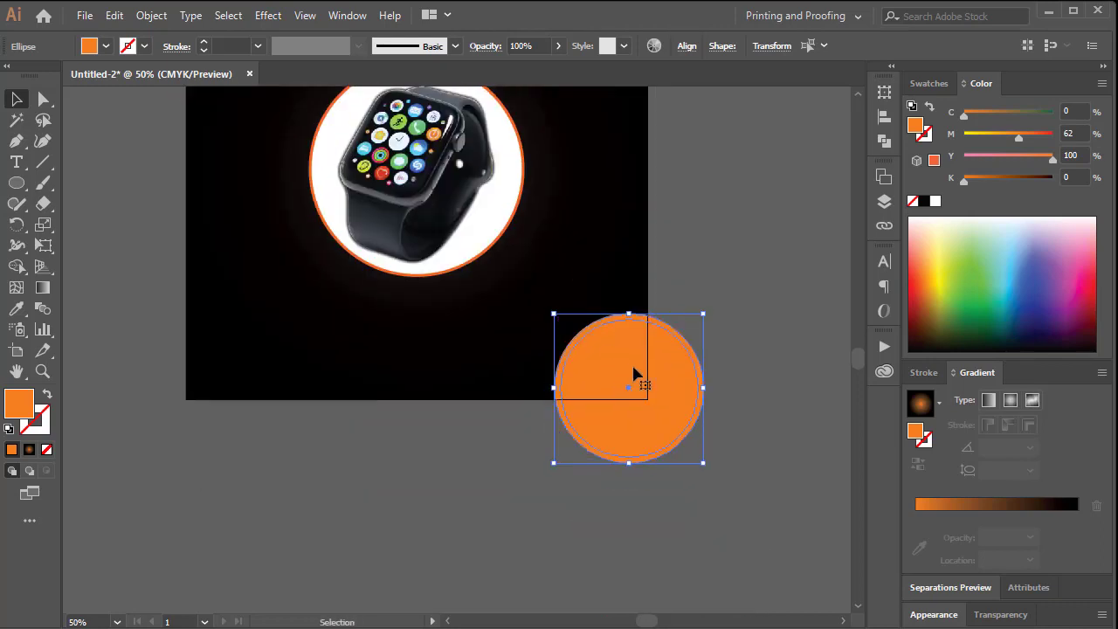
Step: Trim away the parts of both orange circle pairs outside the artboard with the Shape Builder tool
drag(743, 448, 569, 335)
key(space)
drag(559, 472, 603, 627)
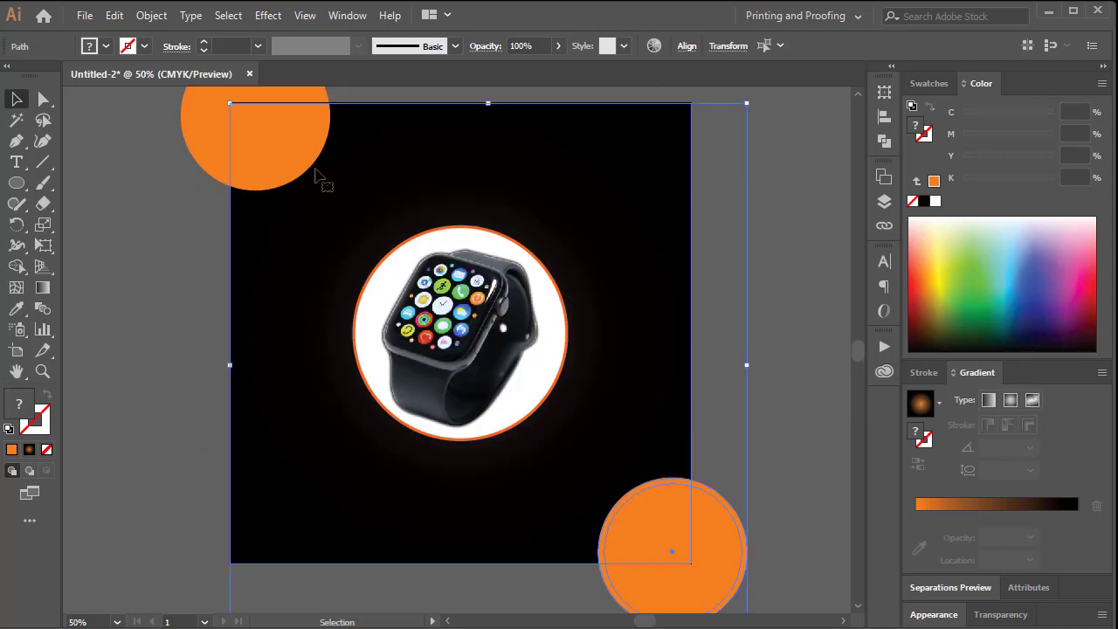
drag(144, 163, 202, 120)
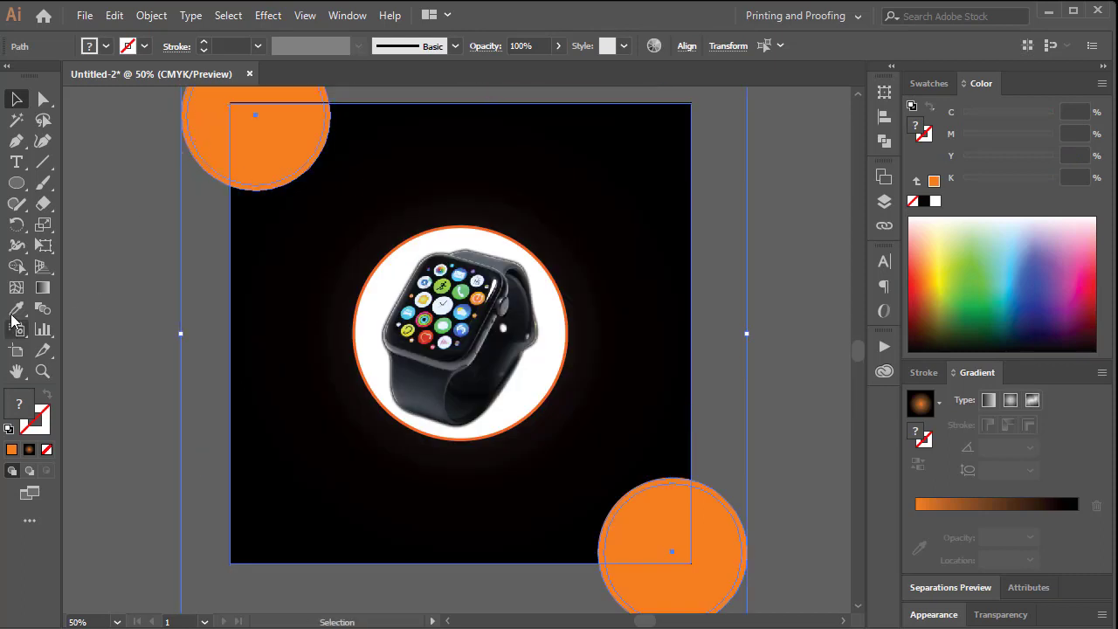
click(17, 267)
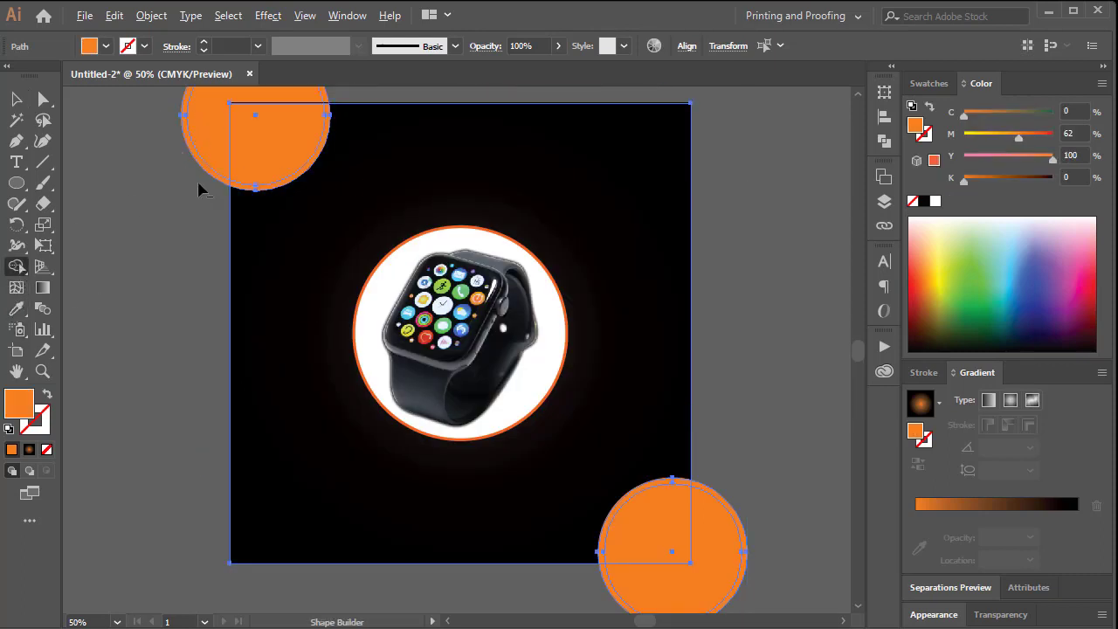
alt+click(209, 133)
alt+click(721, 564)
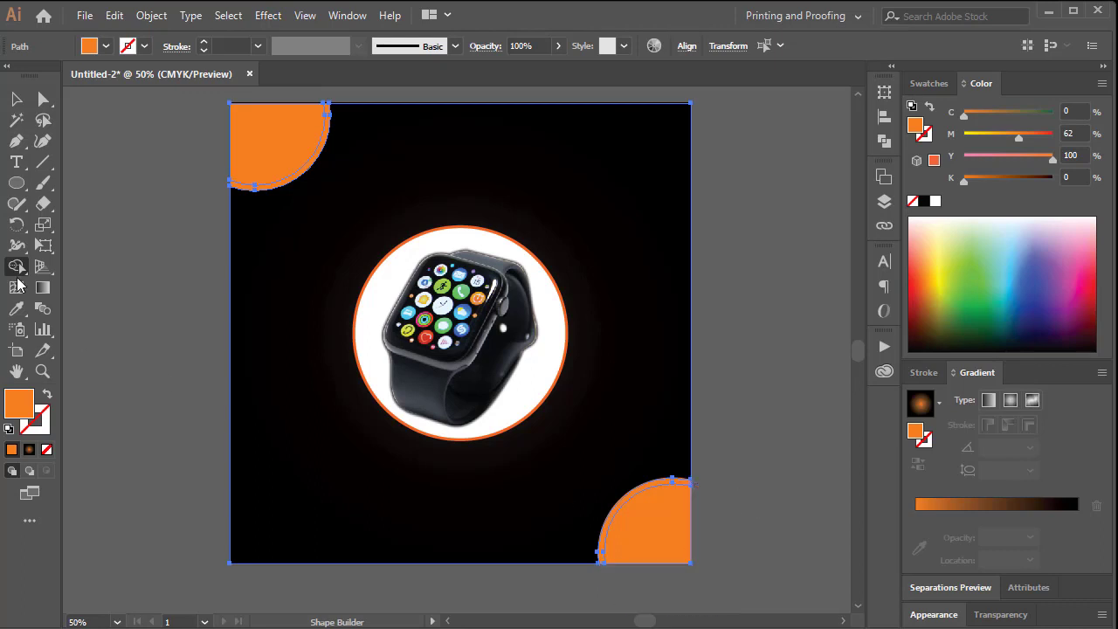
click(15, 104)
key(ctrl+shift+a)
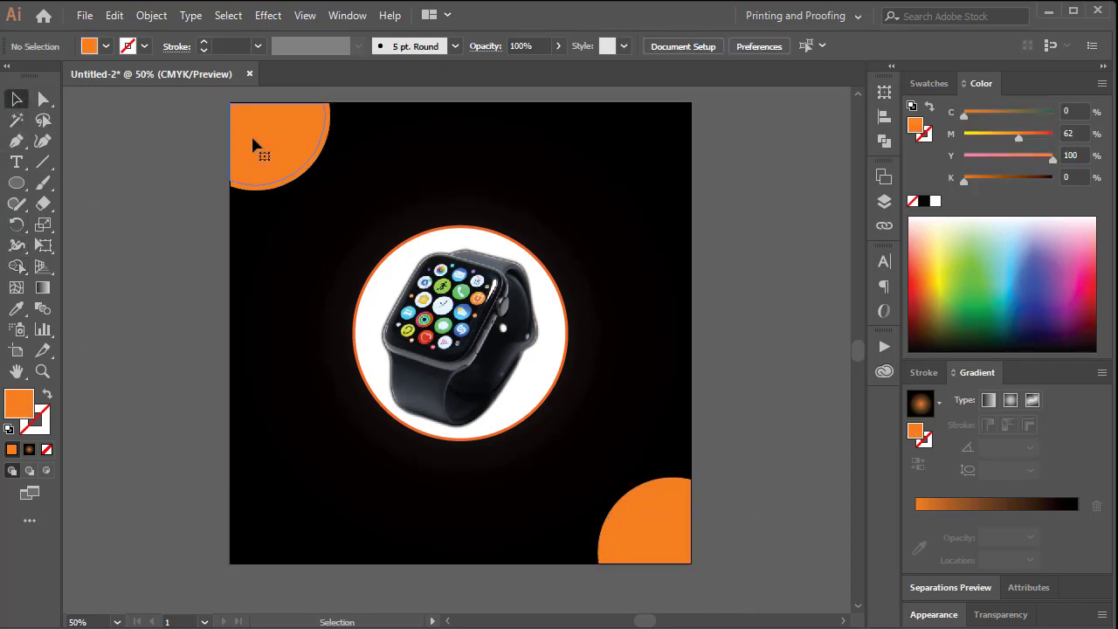
Step: Fill the inner circle pieces in both corners with the background's dark radial gradient using the Eyedropper
click(252, 137)
shift+click(662, 535)
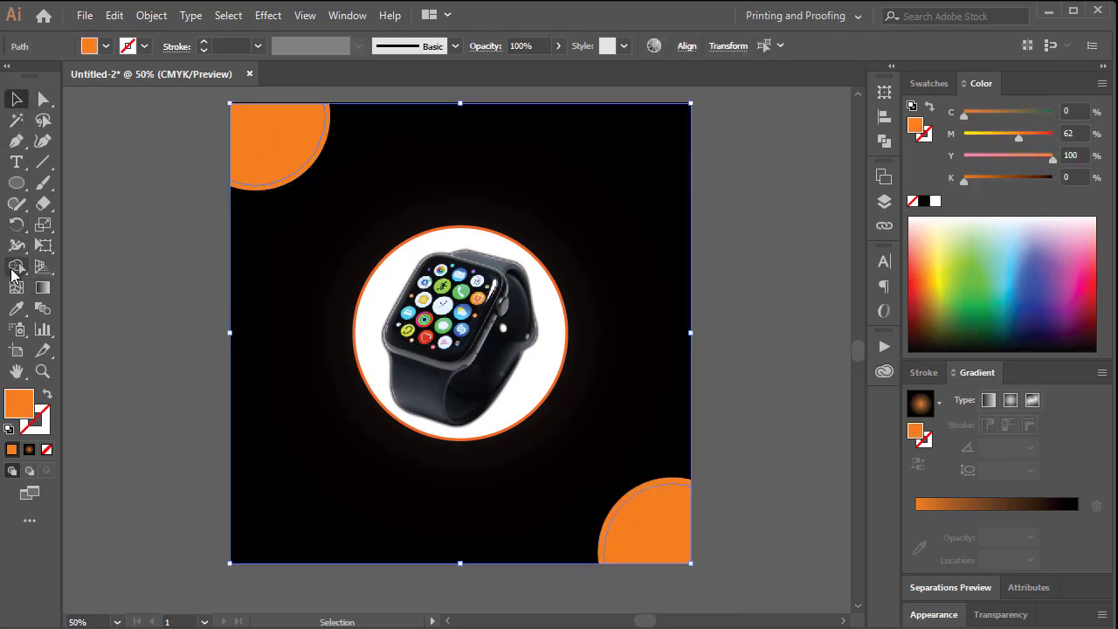
click(18, 313)
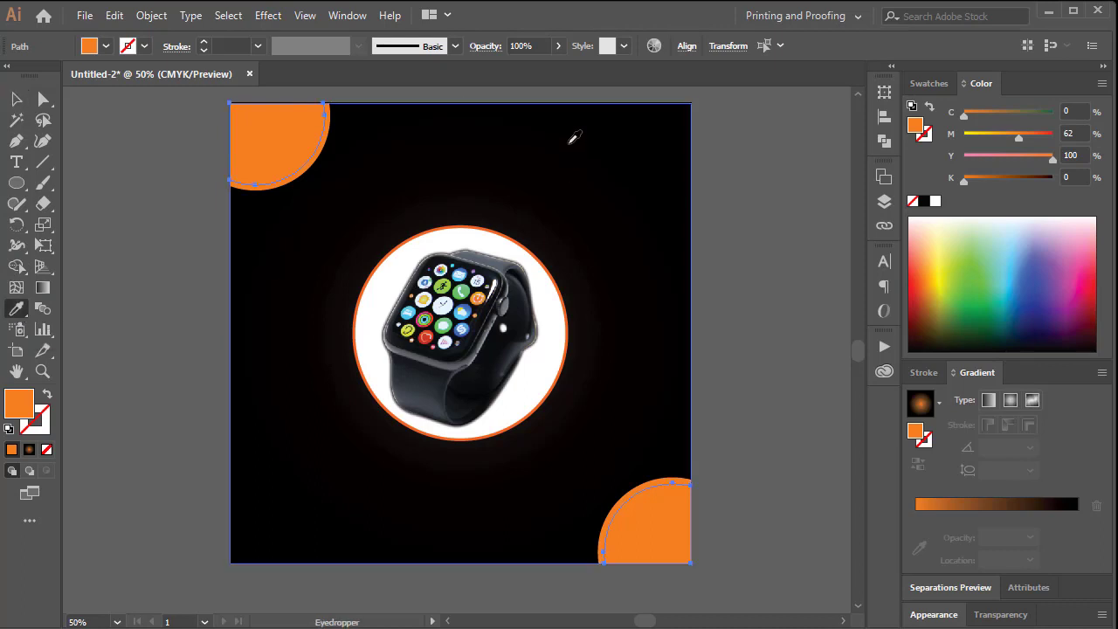
click(574, 138)
click(16, 98)
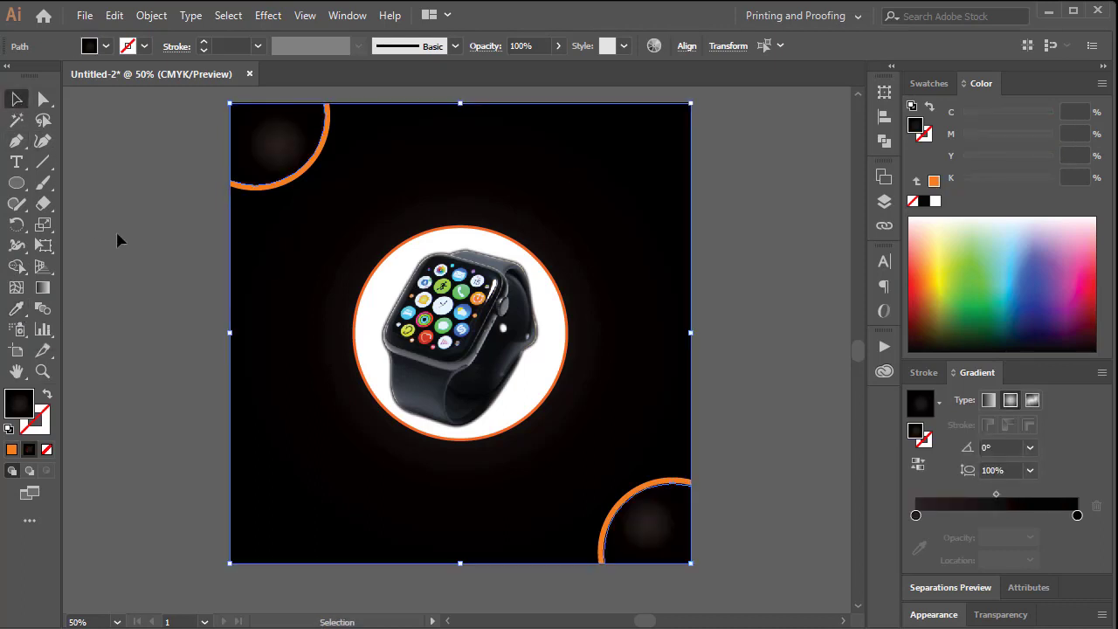
click(751, 384)
key(Tab)
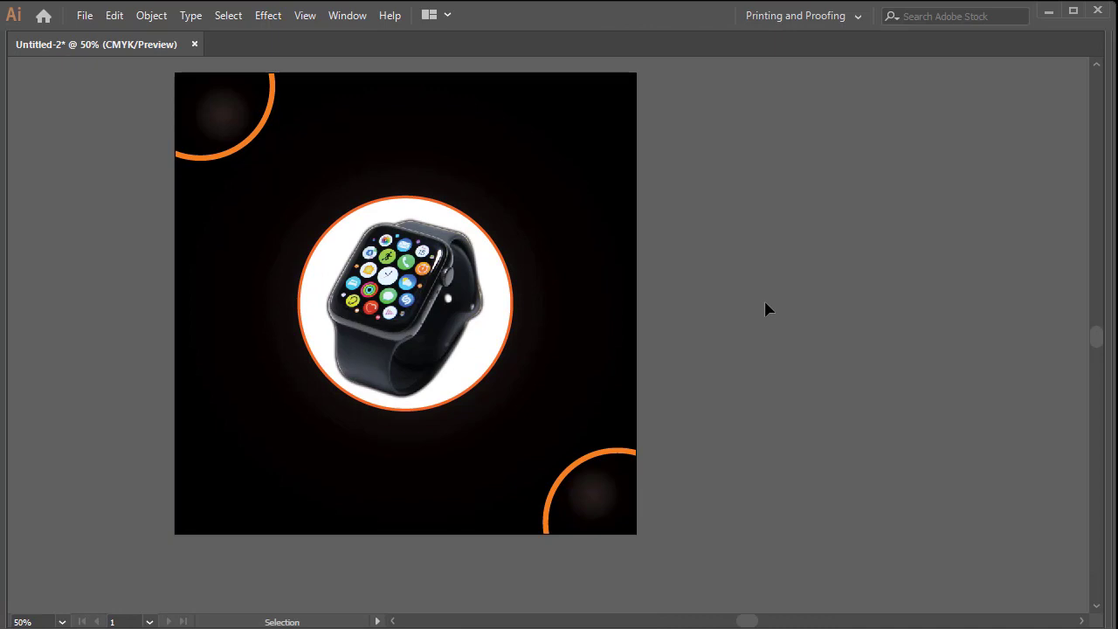
key(space)
drag(448, 295, 466, 250)
click(465, 250)
key(Tab)
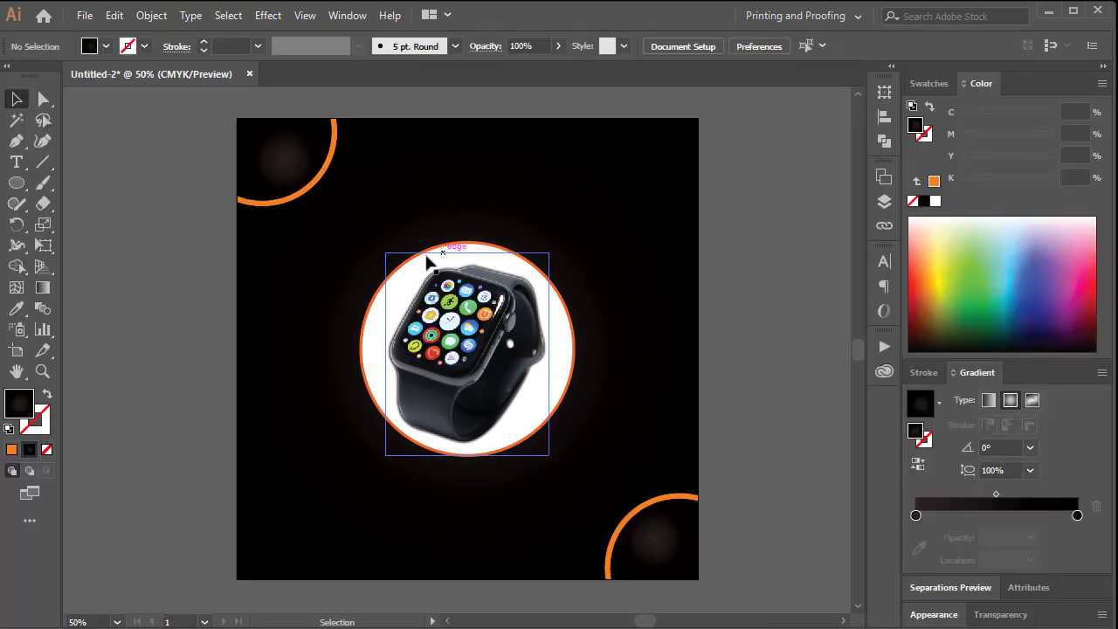
click(83, 220)
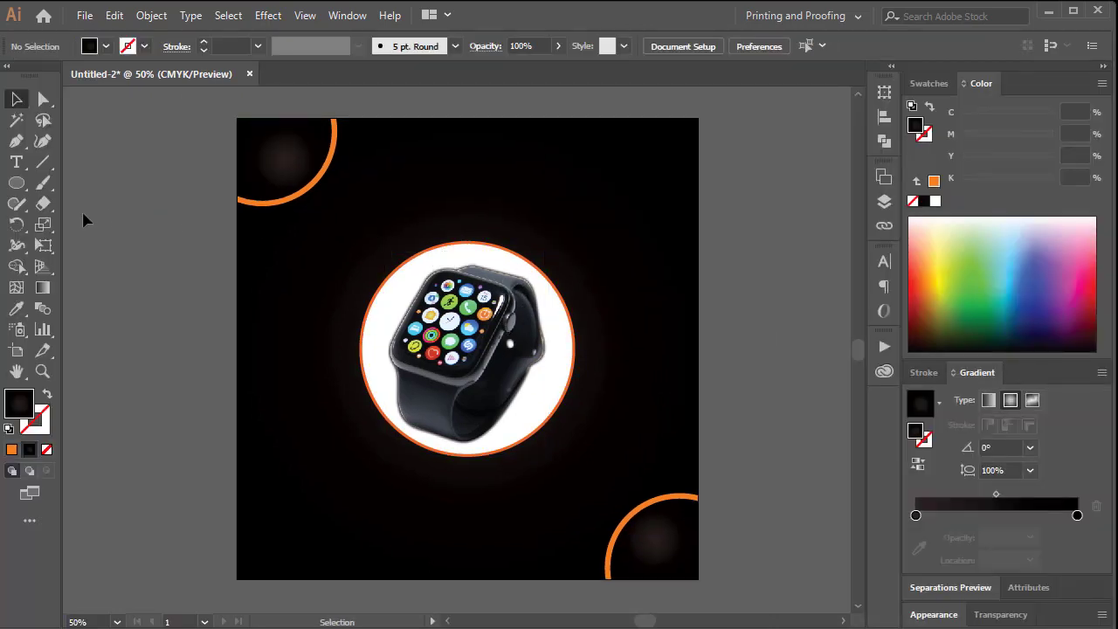
Step: Add the text "NEW ARRIVAL", scale it to about 37.74 pt and place it above the watch circle
click(16, 161)
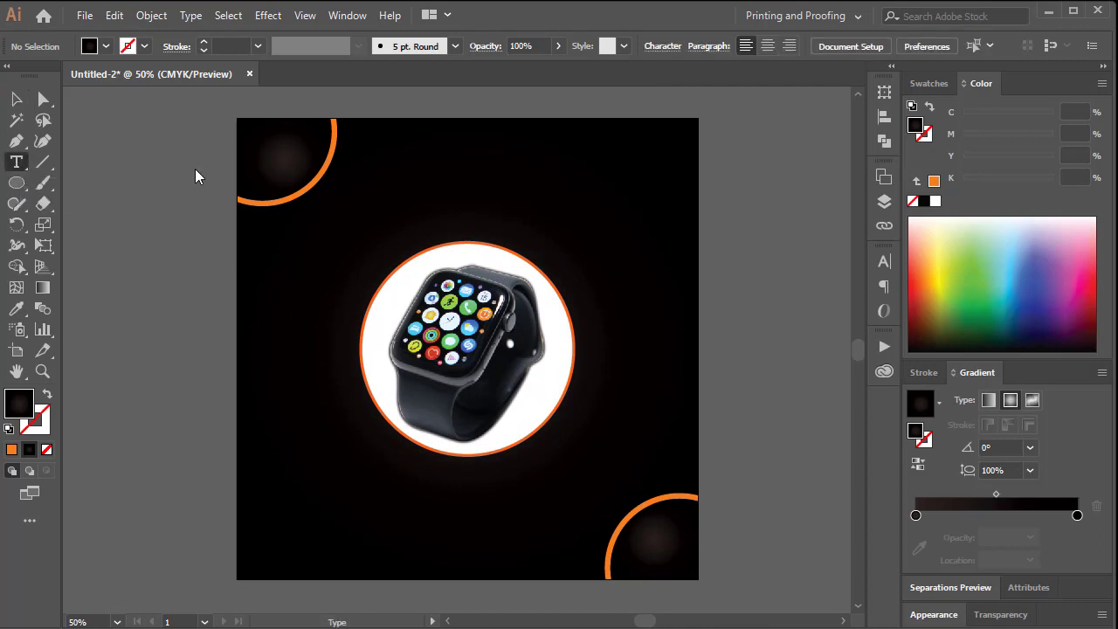
click(510, 105)
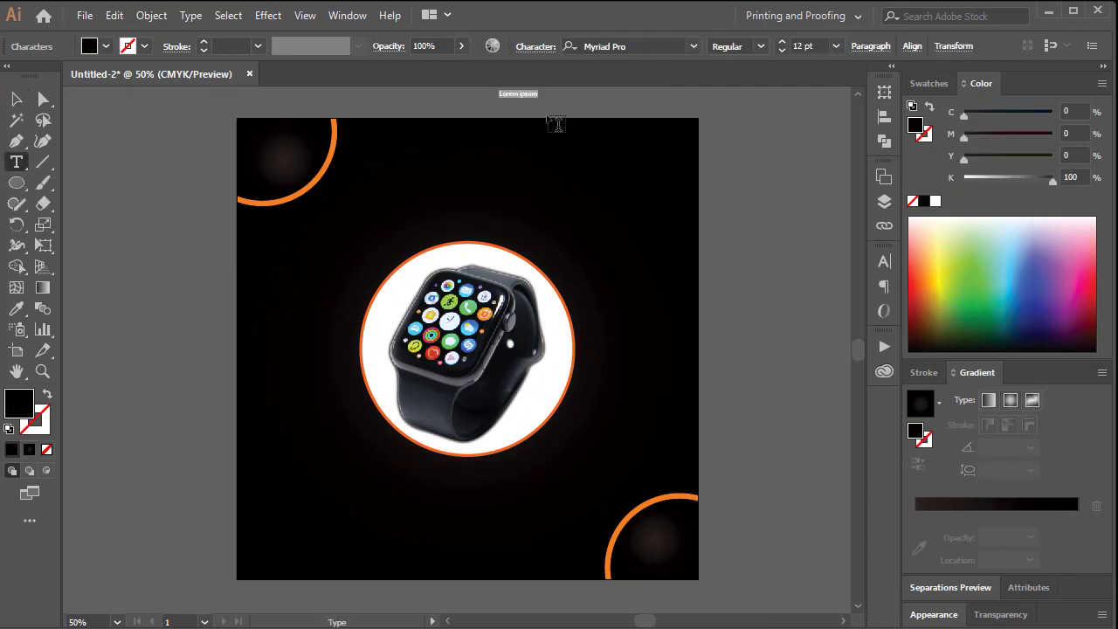
text(NEW ARRIVAL)
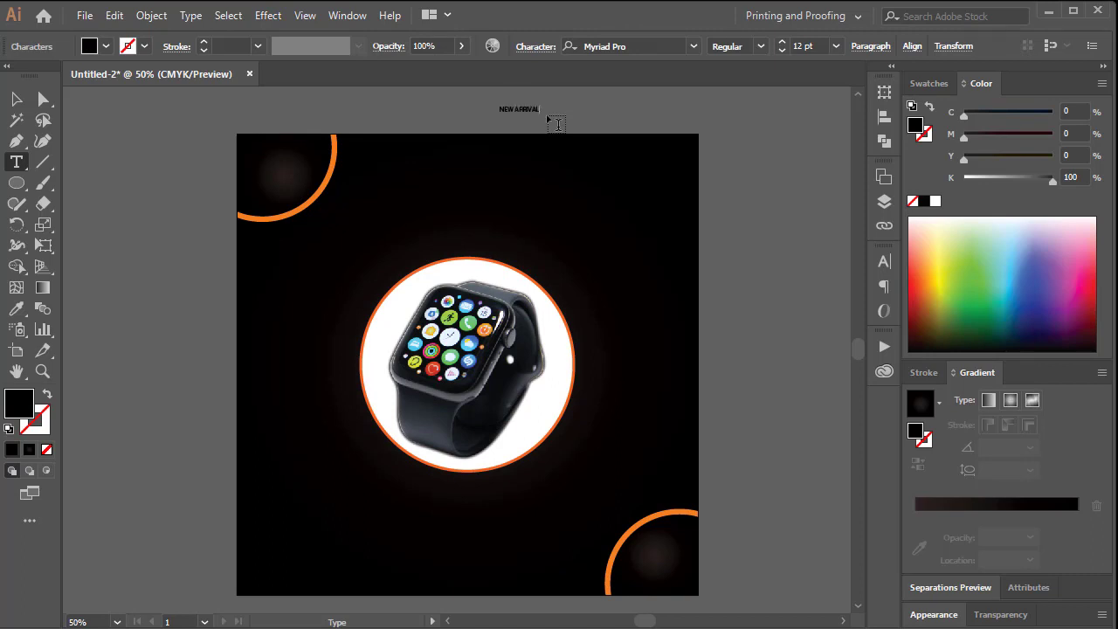
key(Escape)
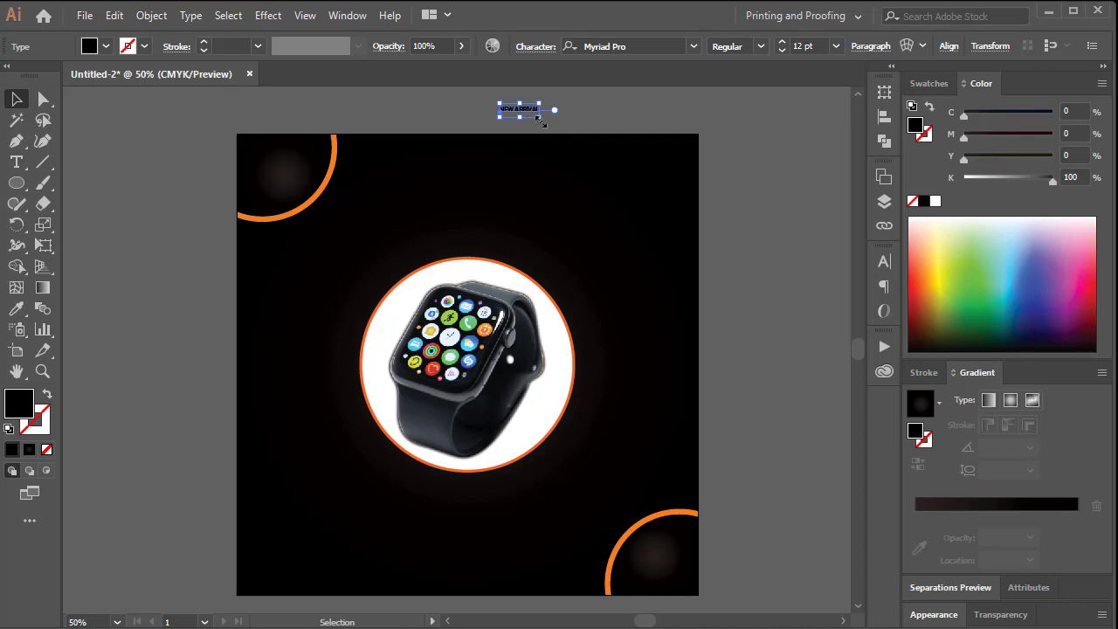
drag(541, 121, 498, 178)
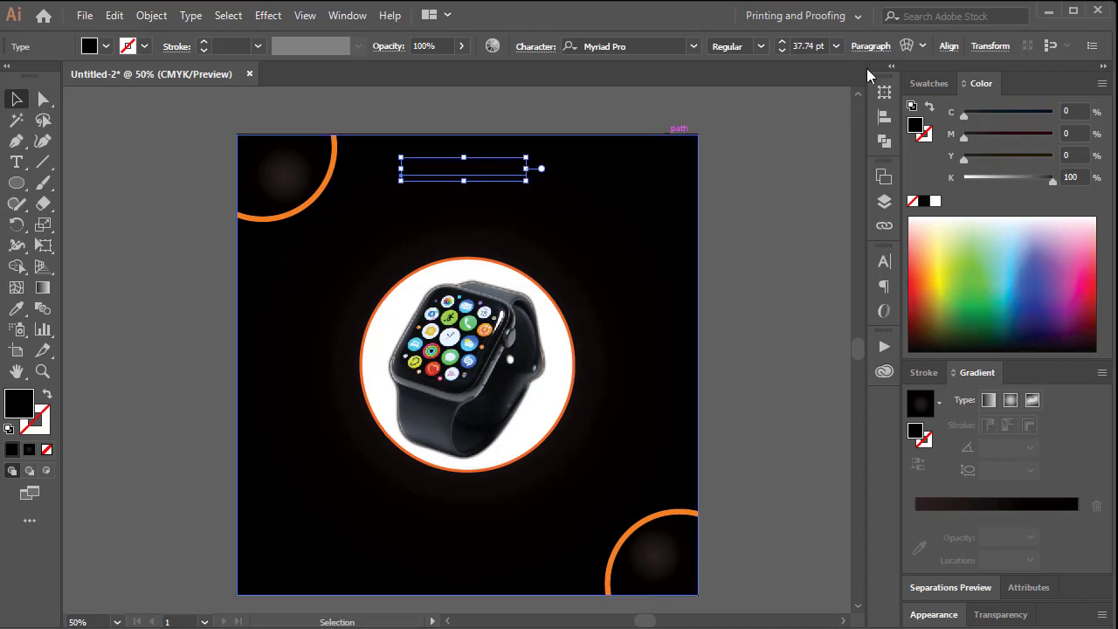
Step: Make the "NEW ARRIVAL" text white and set its font to Digitalt
drag(980, 179, 961, 179)
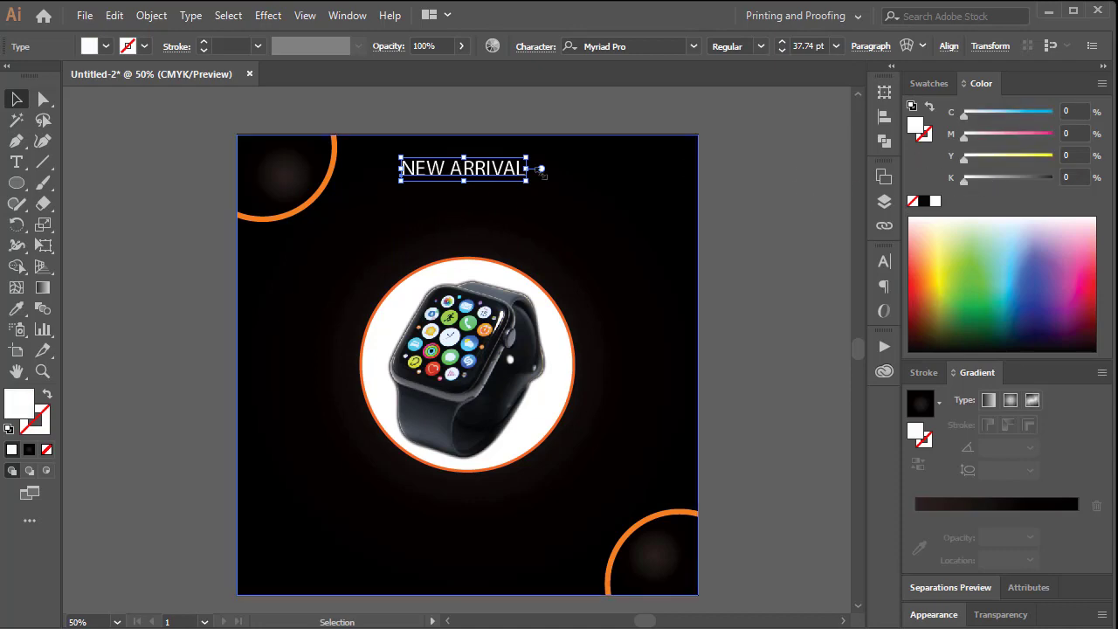
click(693, 46)
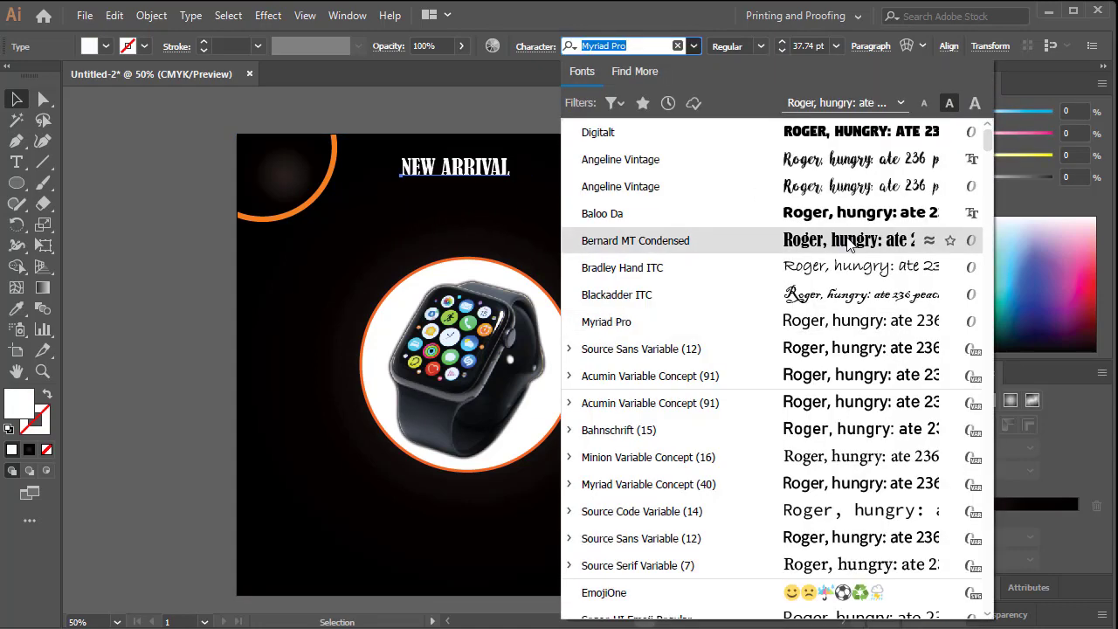
click(831, 134)
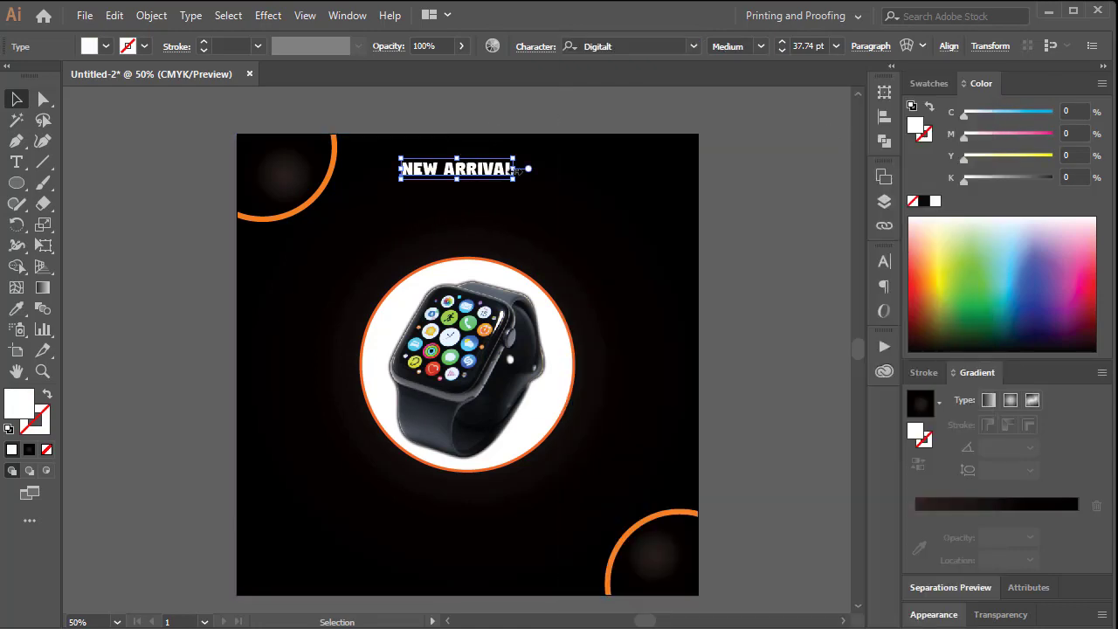
Step: Enlarge the headline to about 46.87 pt and place a copy directly below it reading "SMART WATCH"
drag(514, 171, 477, 206)
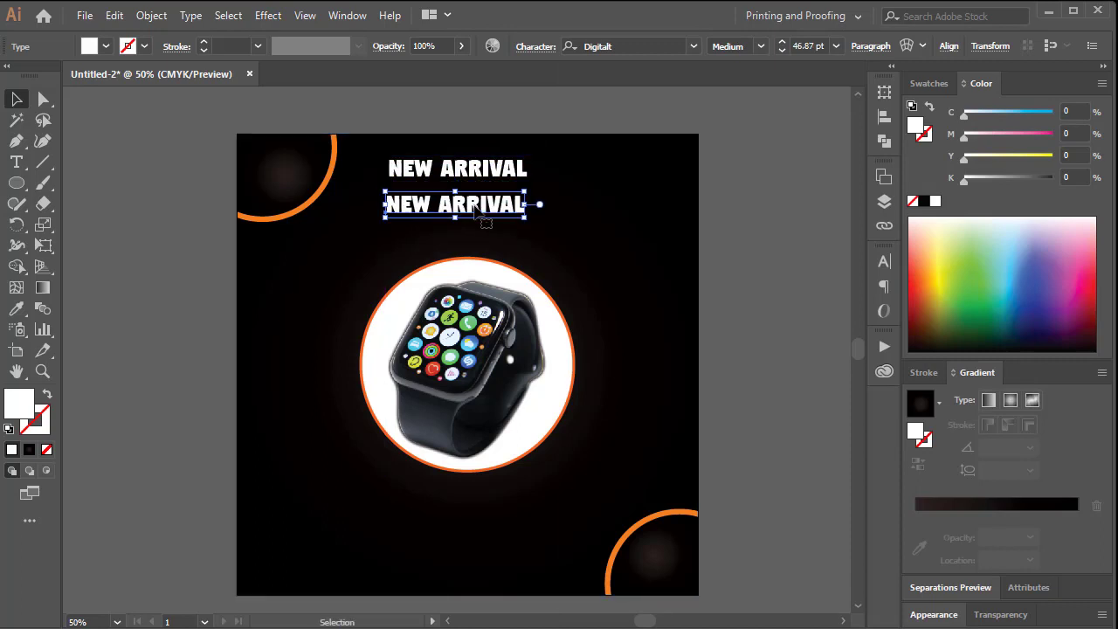
double_click(475, 209)
key(ctrl+a)
text(SMA)
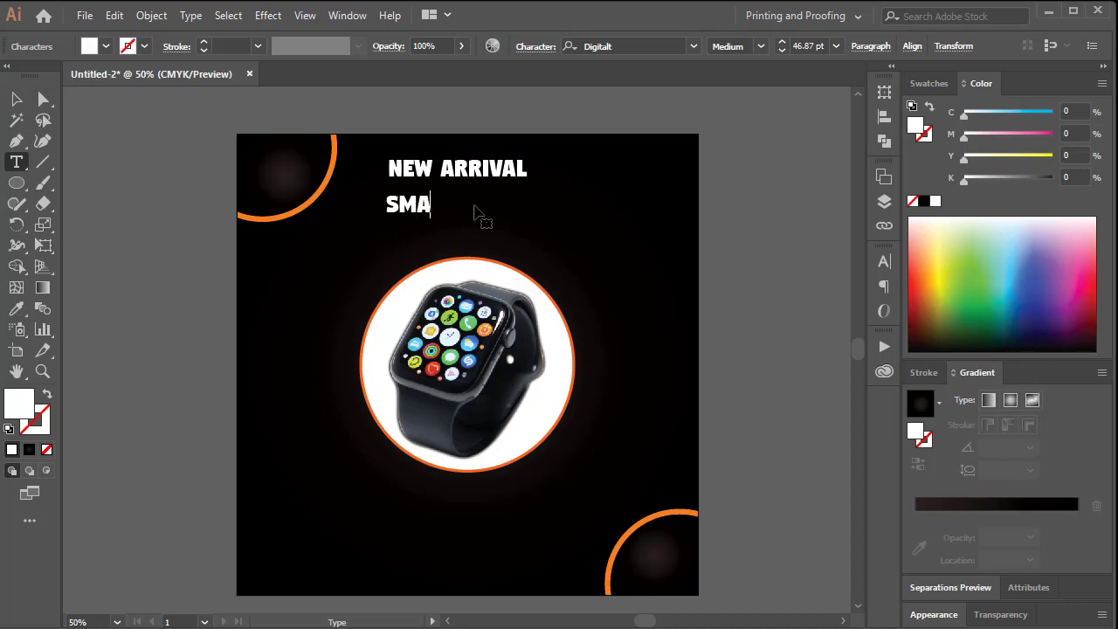
text(RT WATCH)
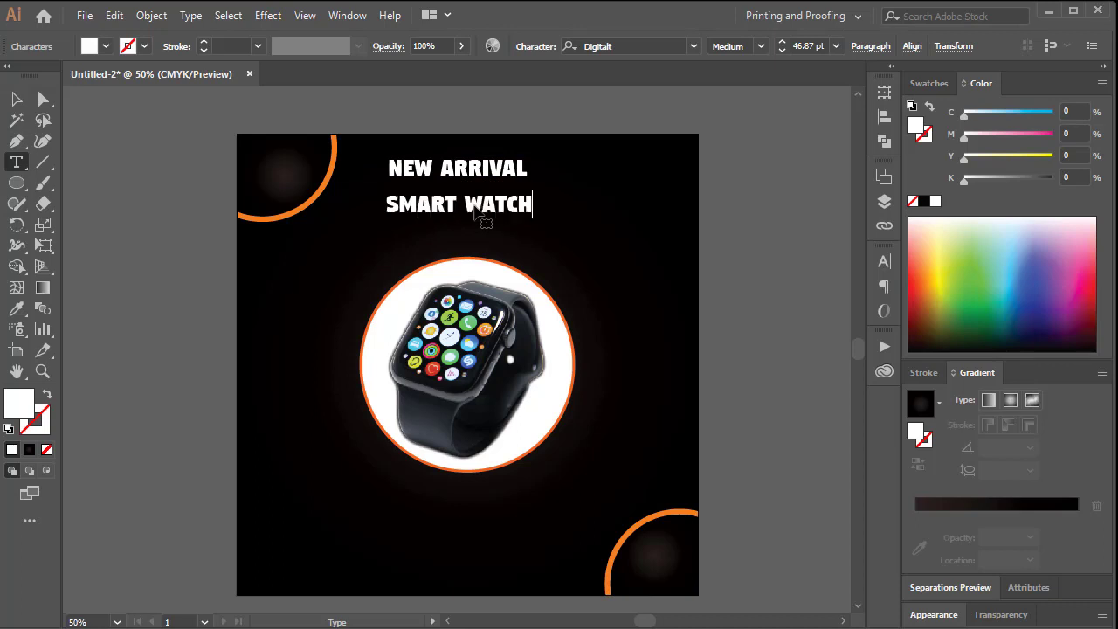
key(Escape)
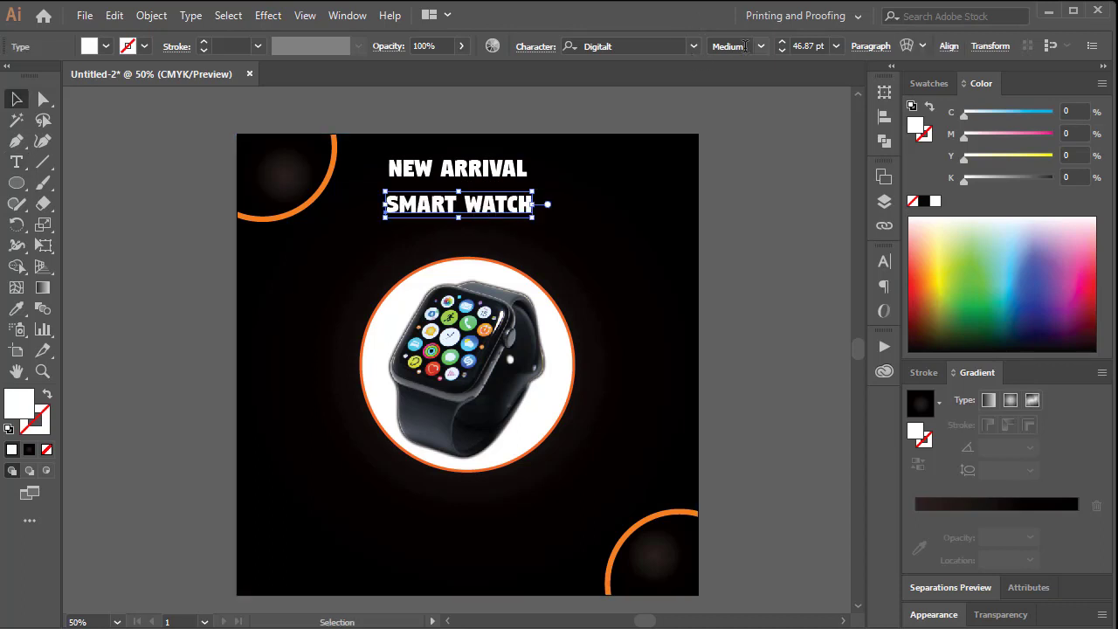
Step: Style "SMART WATCH" in Angeline Vintage at about 72.1 pt with an orange fill of CMYK 0, 57, 100, 0
click(692, 46)
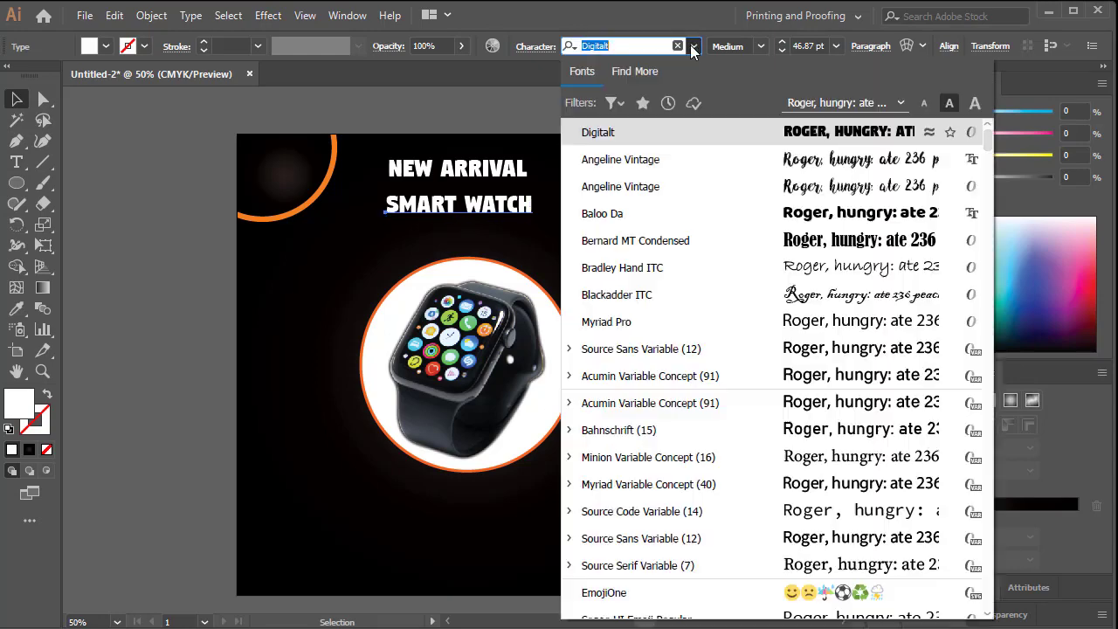
click(828, 164)
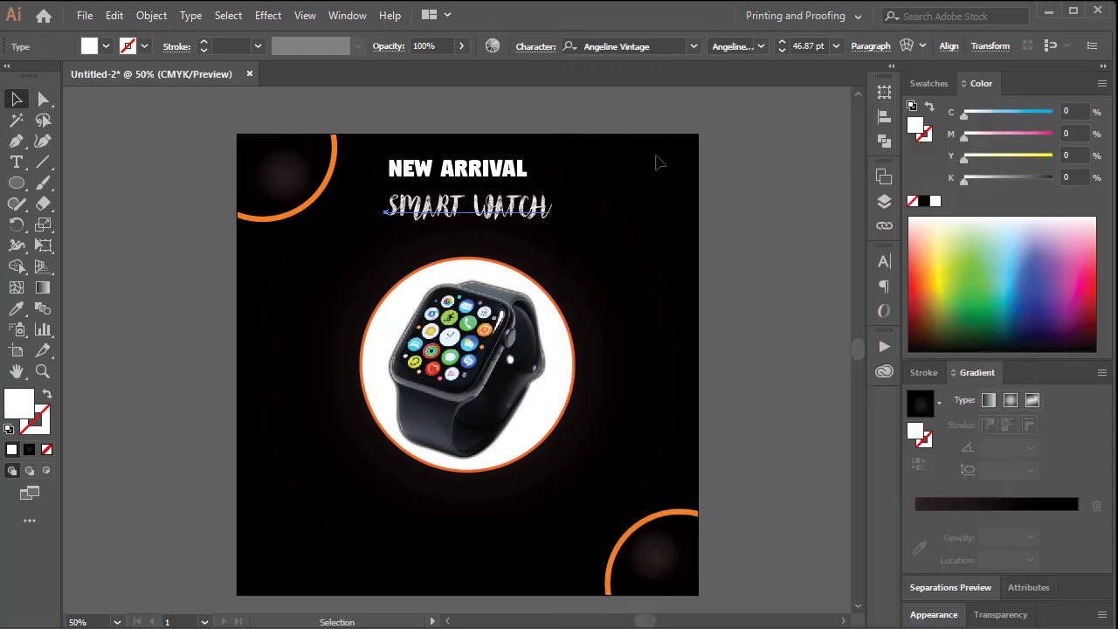
drag(553, 207, 597, 209)
click(1052, 156)
click(1013, 134)
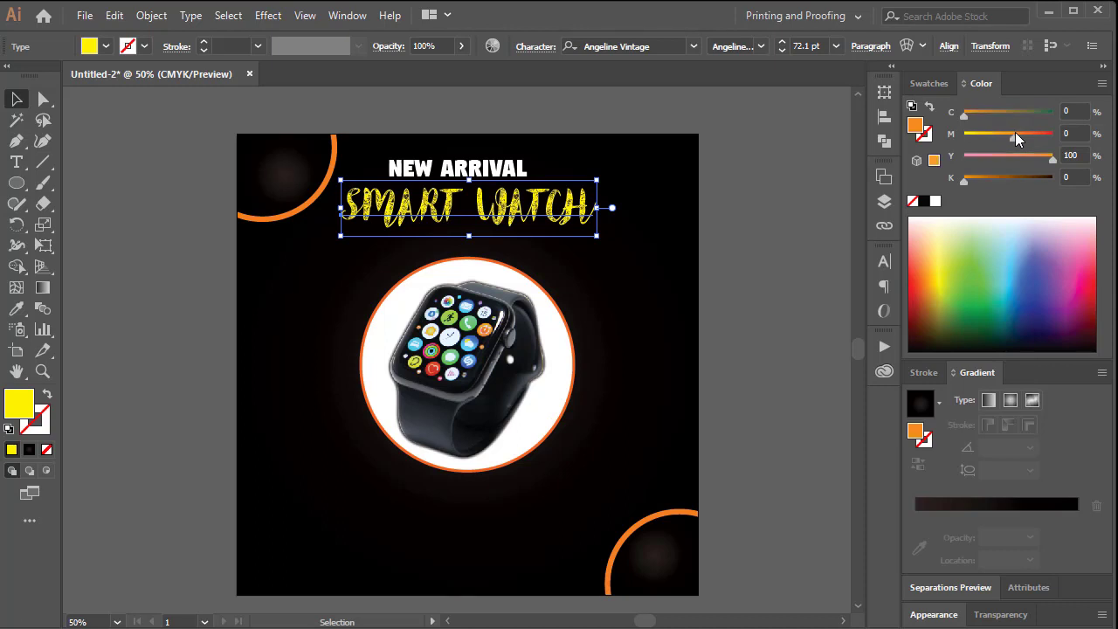
click(726, 110)
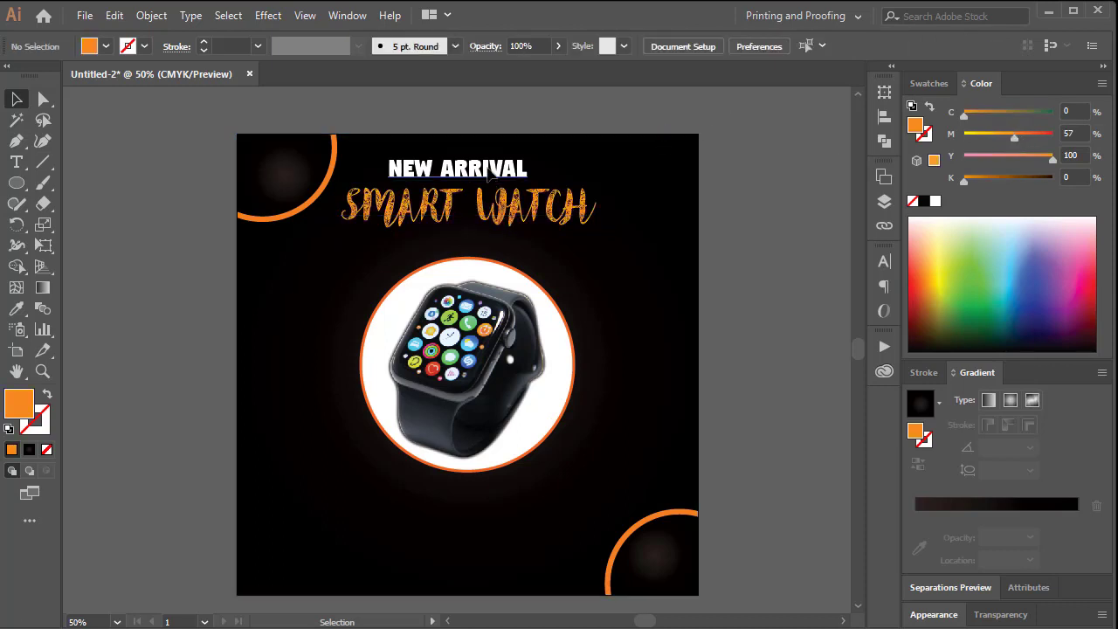
Step: Move both headline lines together slightly down and to the left above the watch circle
drag(523, 210, 523, 211)
drag(523, 211, 561, 209)
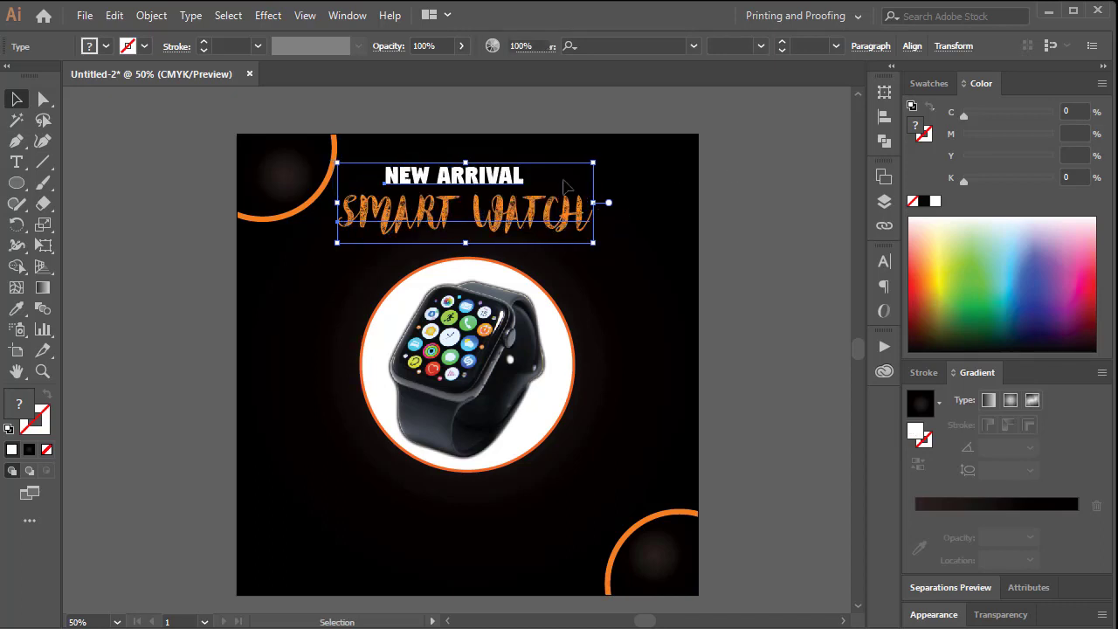
click(728, 175)
Step: Copy "NEW ARRIVAL" to the artboard's upper-right corner, change the copy's text to "LOGO" and shrink it to about 26.48 pt
drag(464, 179, 683, 162)
triple_click(683, 162)
text(LOGO)
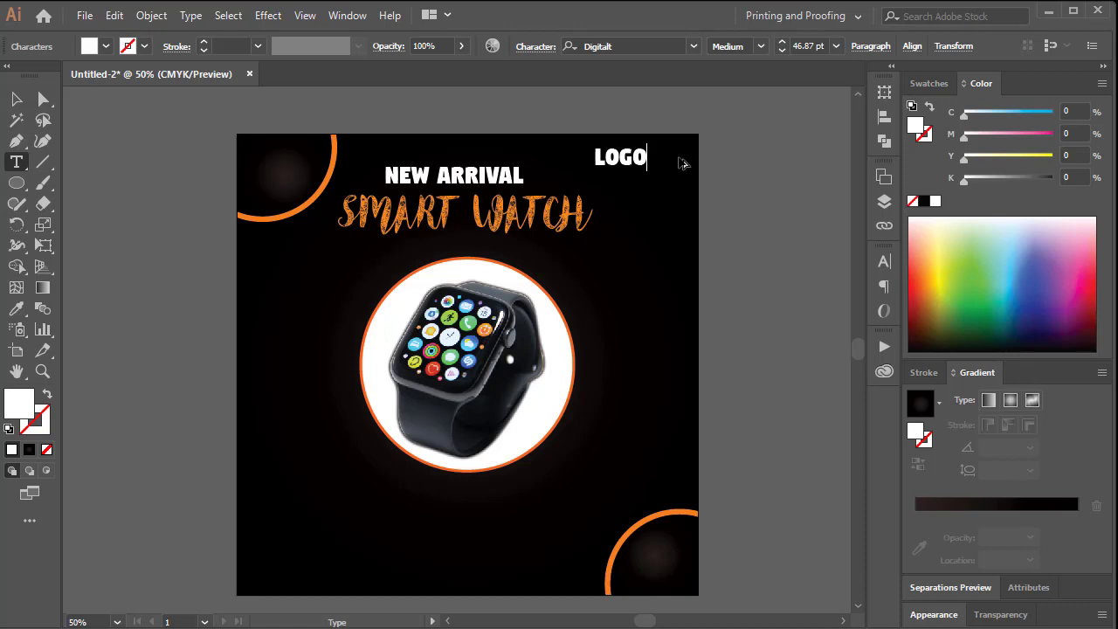
key(Escape)
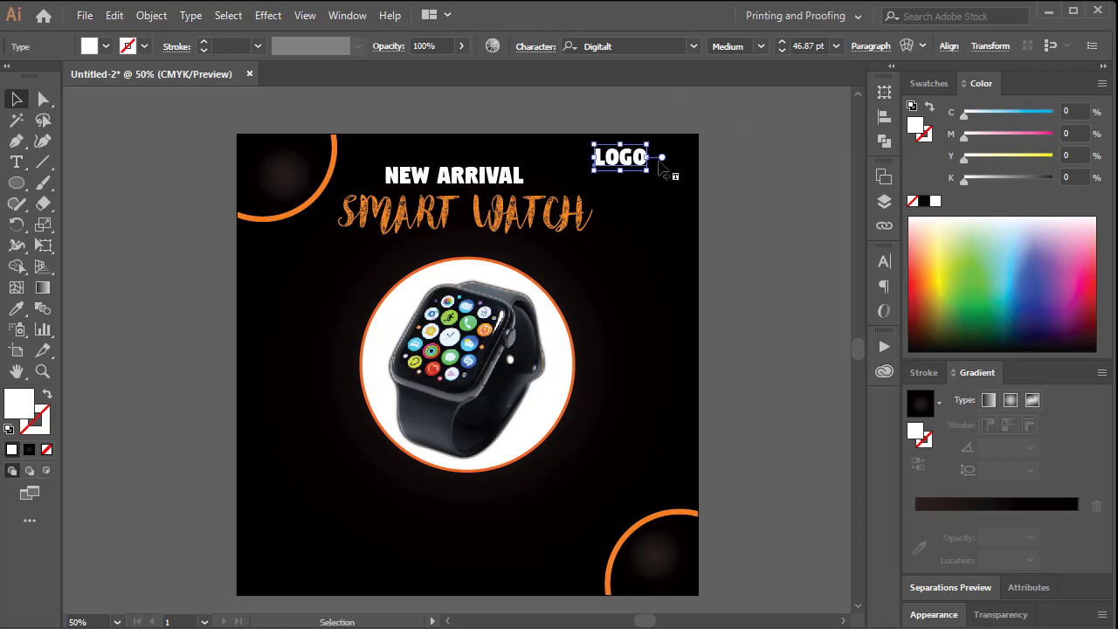
mouse_move(648, 170)
mouse_down()
mouse_move(637, 175)
mouse_move(642, 162)
mouse_move(663, 173)
mouse_up()
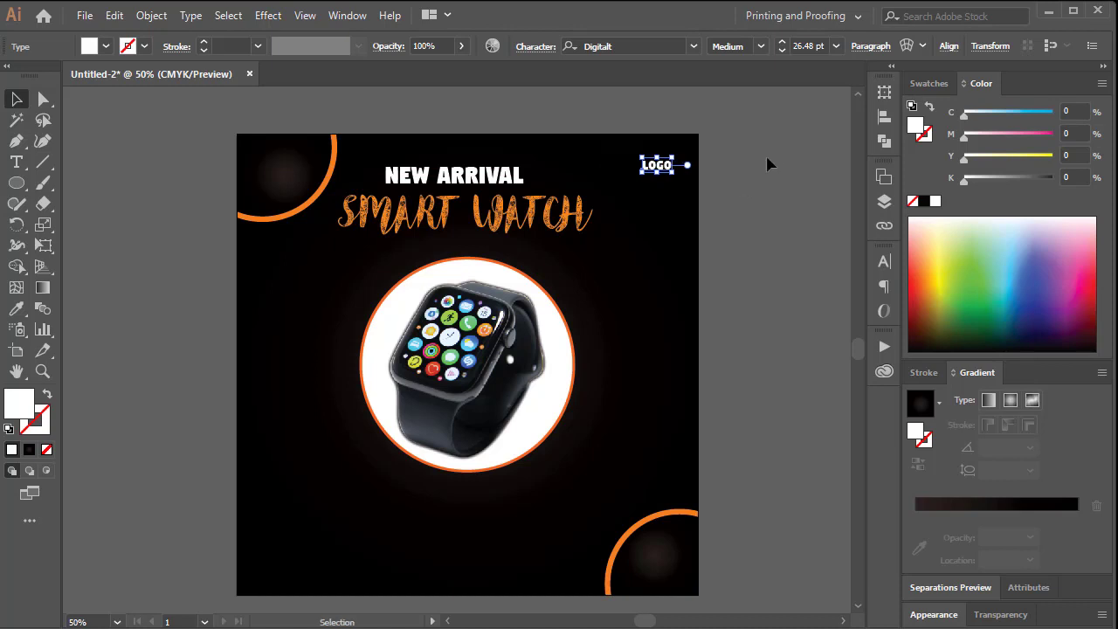
click(767, 164)
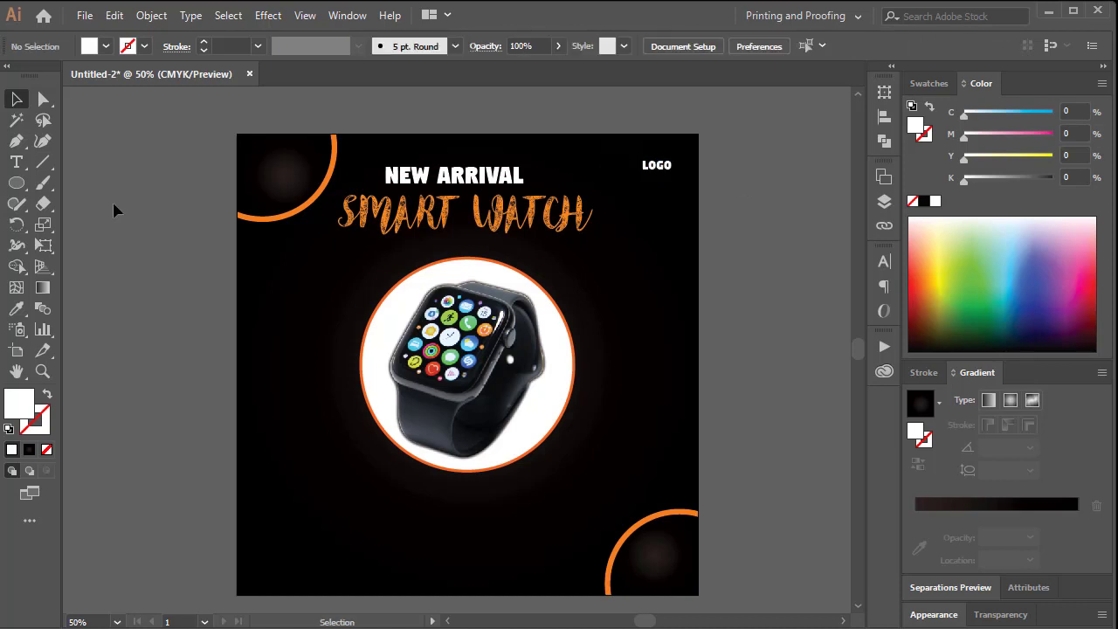
Step: Draw a small circle over the "LOGO" text and give it a white 1 pt stroke with no fill
click(15, 184)
drag(631, 146, 677, 192)
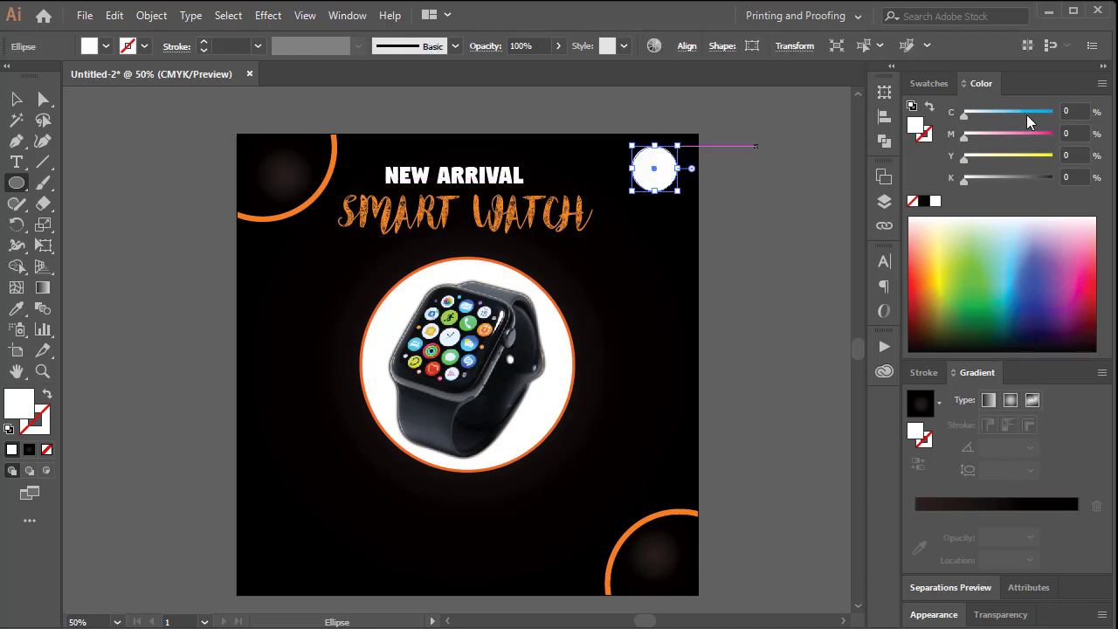
click(926, 137)
click(912, 202)
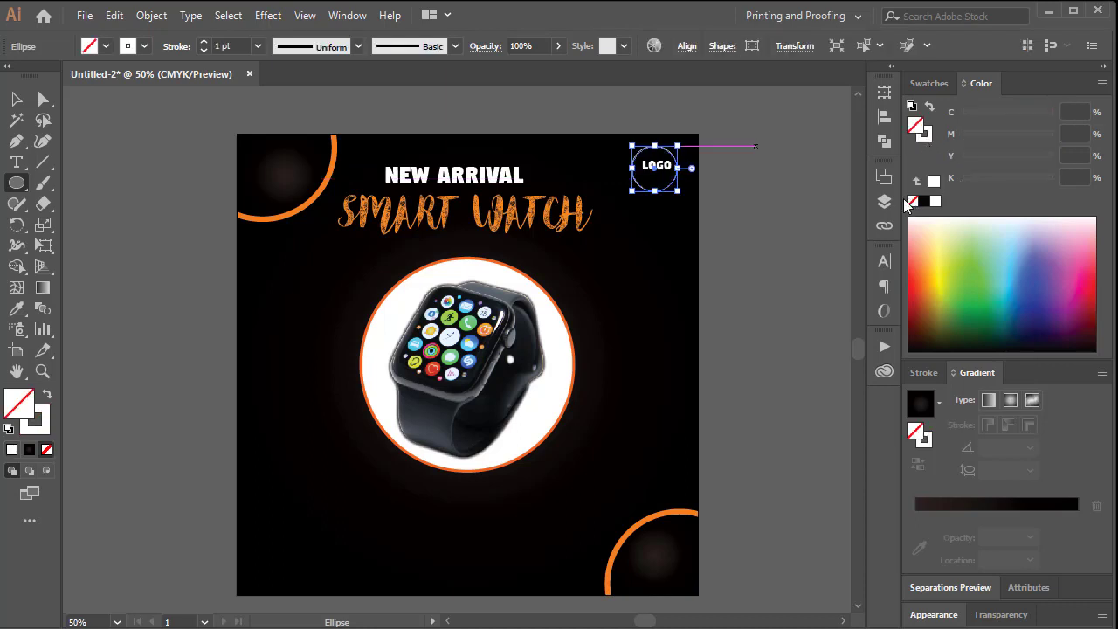
Step: Nudge the white circle outline up and right to center it around the "LOGO" text
key(Up)
key(Up)
key(Up)
key(Up)
key(Up)
key(Up)
key(Right)
key(Right)
key(Right)
key(Right)
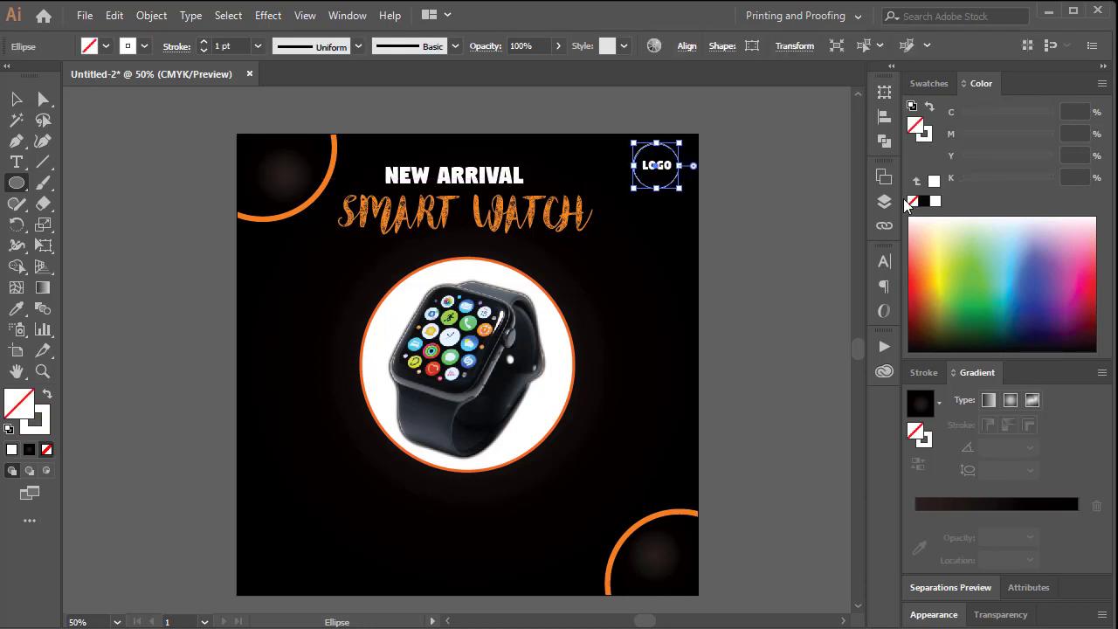
Step: Draw a tiny circle on the empty canvas beside the artboard and give it a white fill with no stroke
click(18, 100)
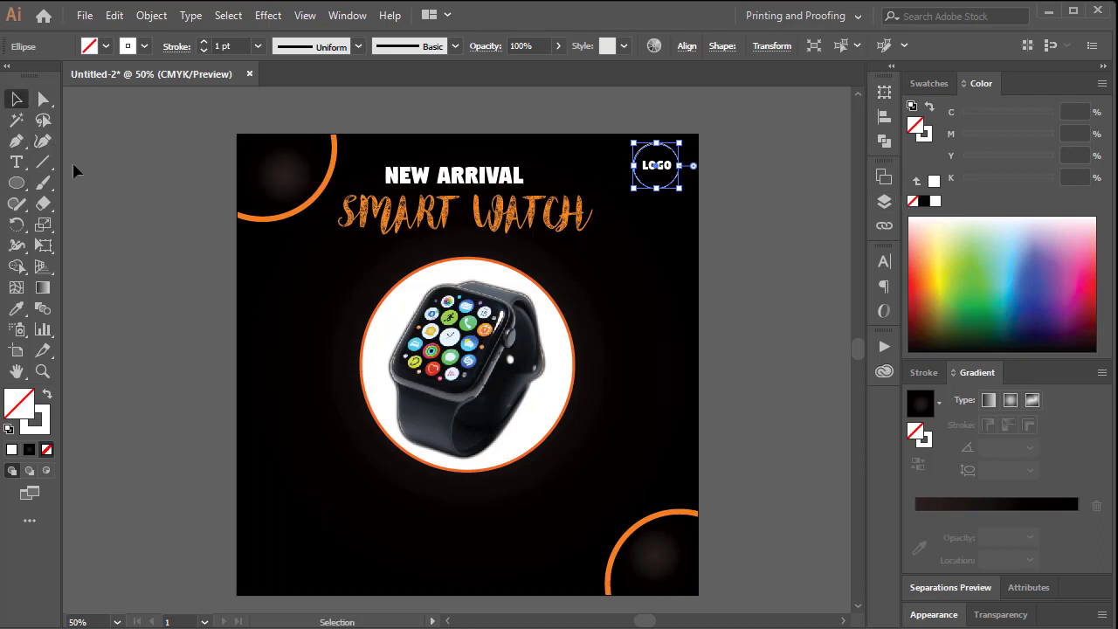
click(147, 196)
drag(478, 407, 505, 382)
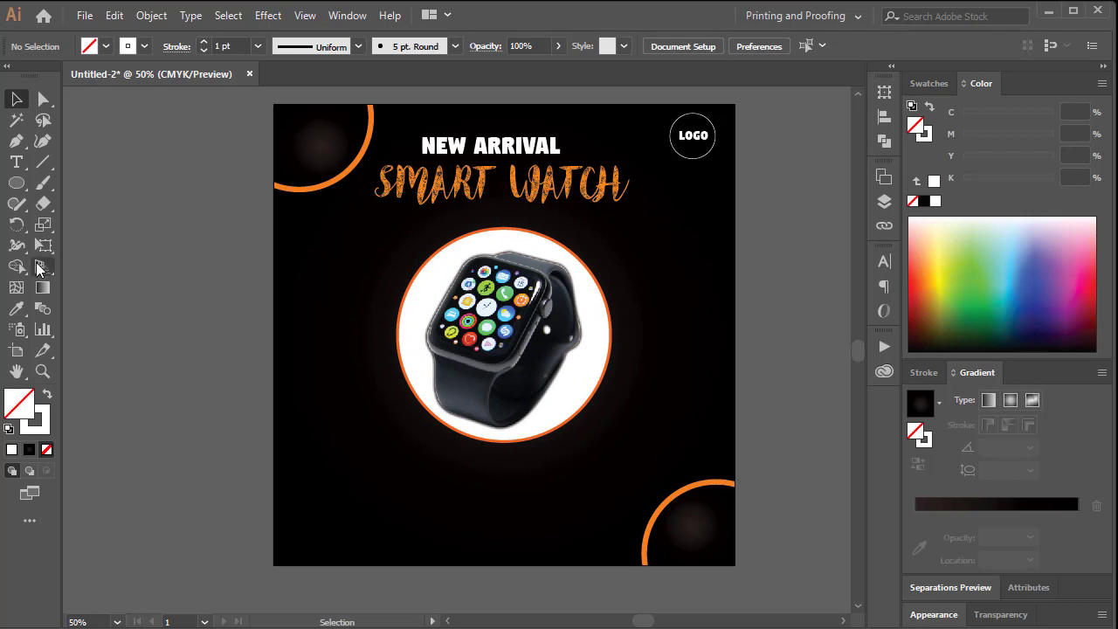
click(15, 185)
drag(79, 213, 88, 221)
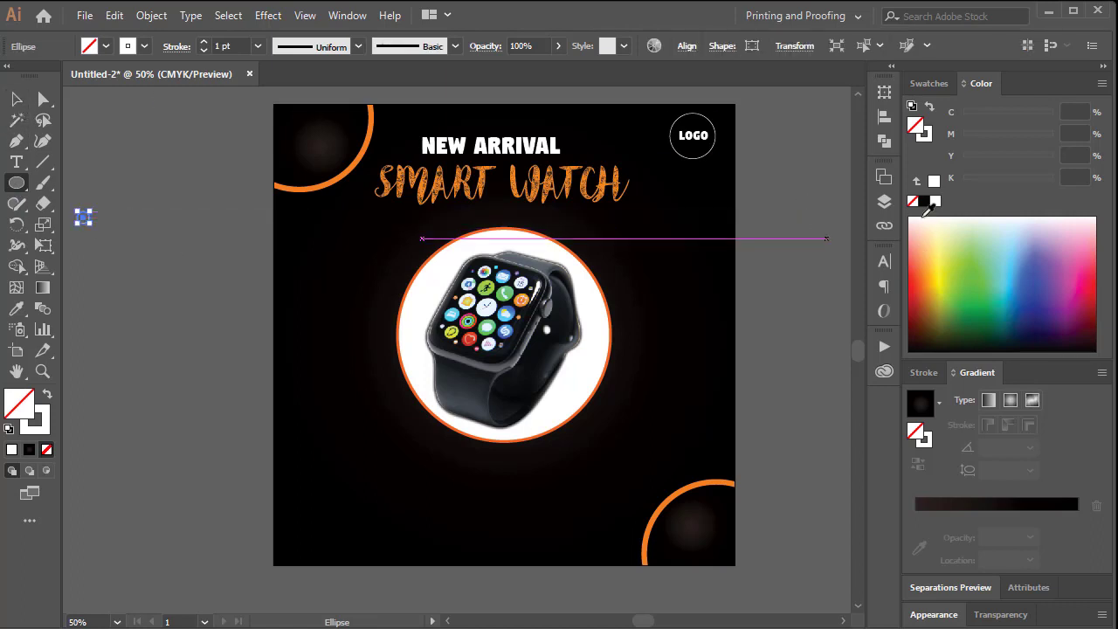
click(926, 137)
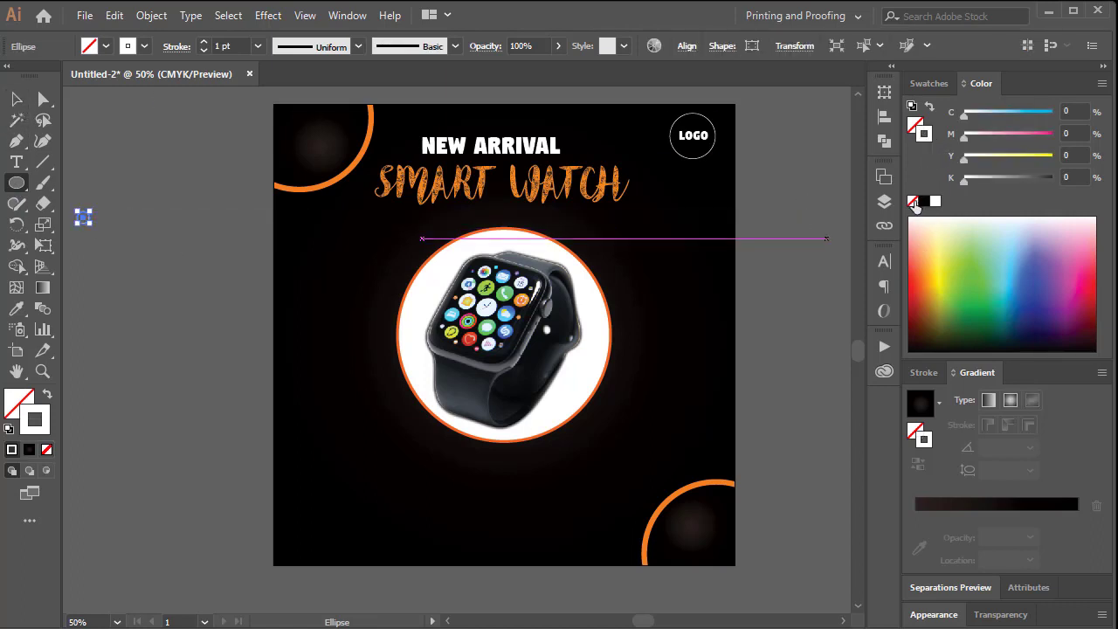
click(913, 201)
click(917, 127)
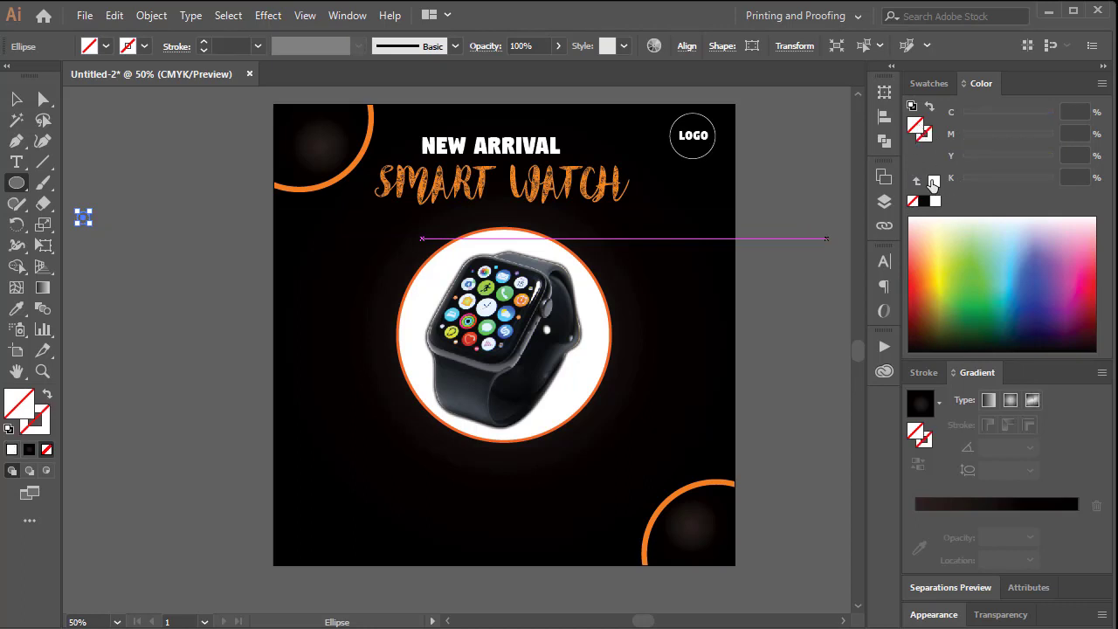
click(933, 181)
click(16, 100)
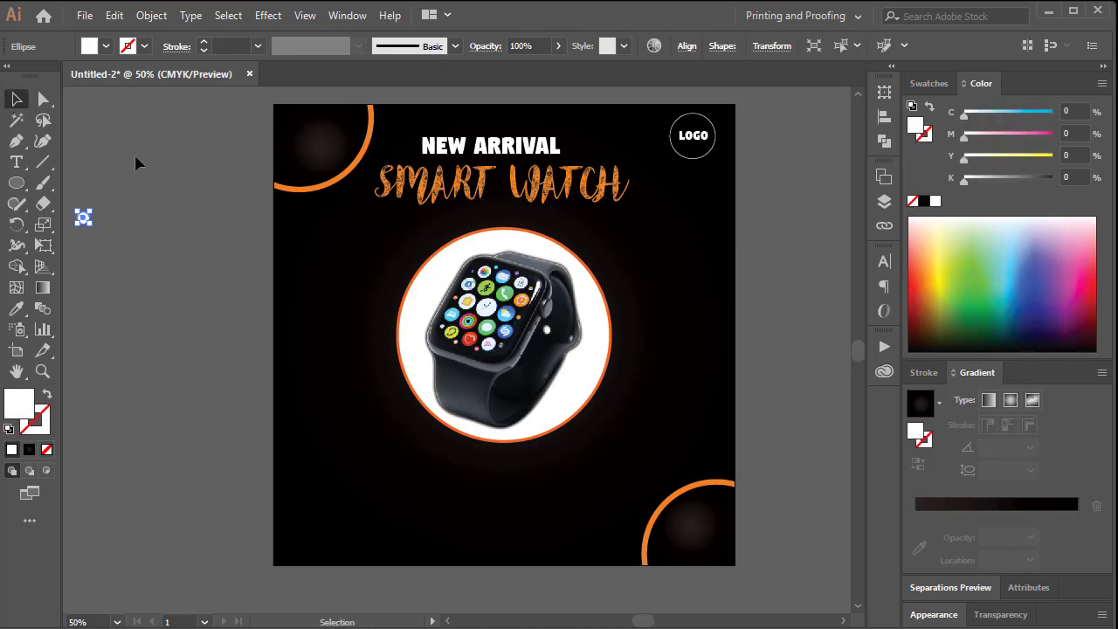
click(136, 156)
Step: Duplicate the small white circle horizontally at equal spacing to form a row of four dots
drag(211, 246, 479, 282)
drag(197, 203, 535, 344)
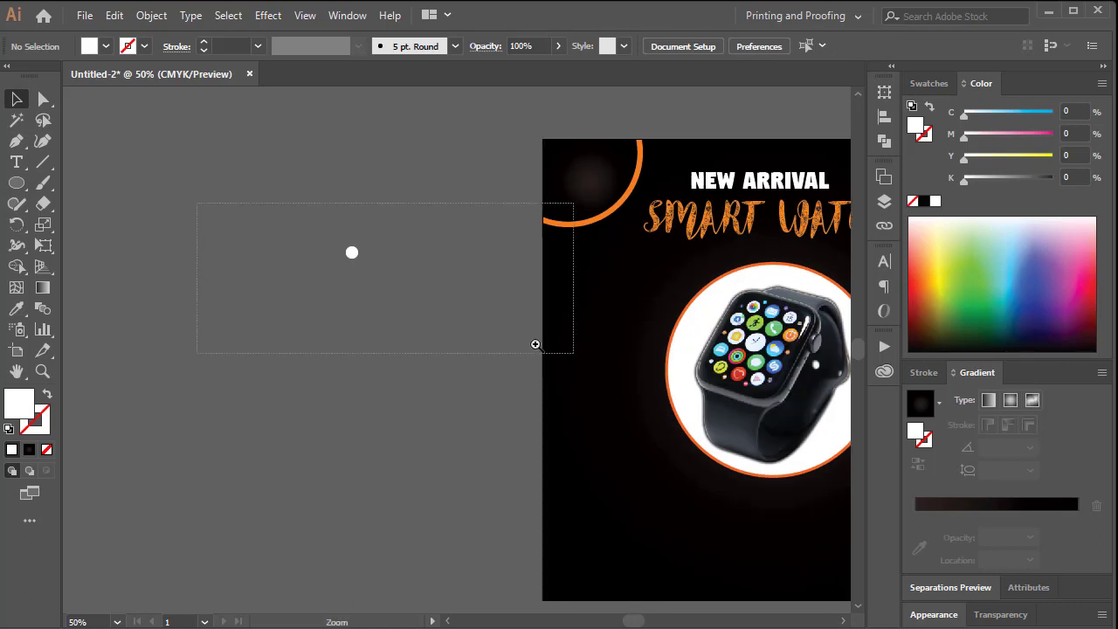
drag(390, 298, 464, 298)
key(ctrl+d)
key(ctrl+d)
Step: Copy the row of four dots downward and repeat the copy at equal spacing to build a 12-row grid
drag(639, 247, 296, 344)
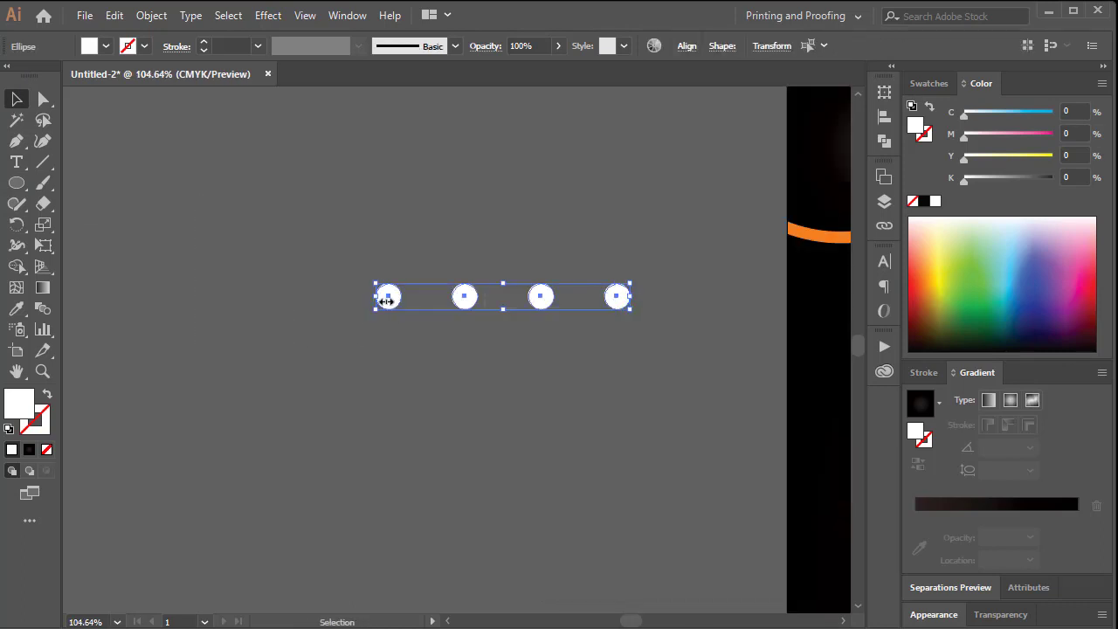
drag(387, 300, 395, 357)
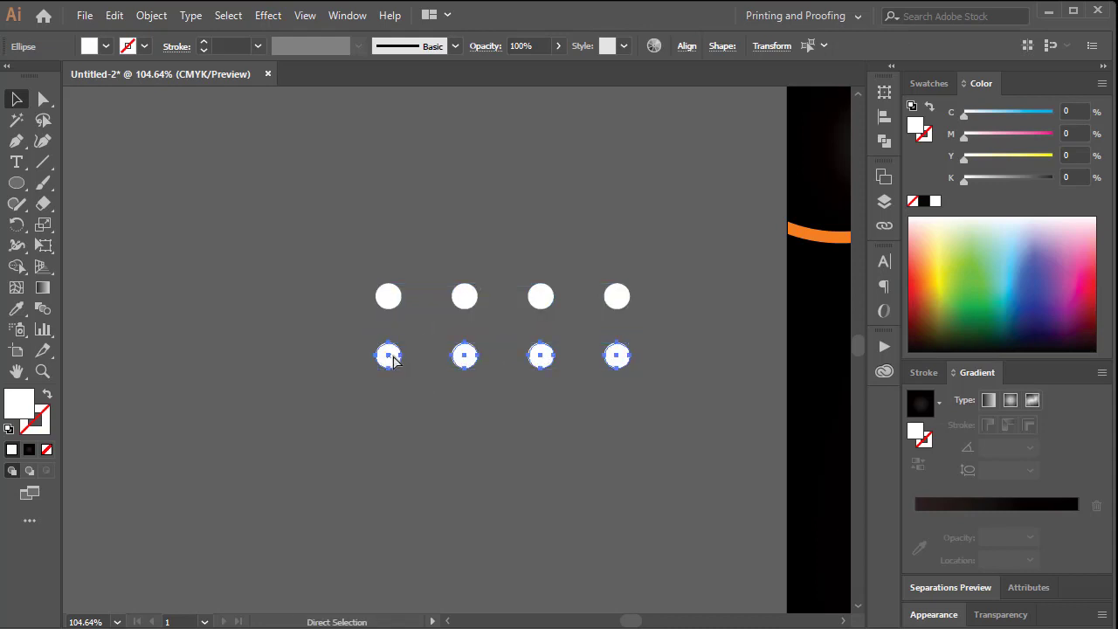
right_click(392, 362)
click(643, 10)
key(ctrl+d)
key(ctrl+d)
key(ctrl+d)
key(ctrl+d)
key(ctrl+d)
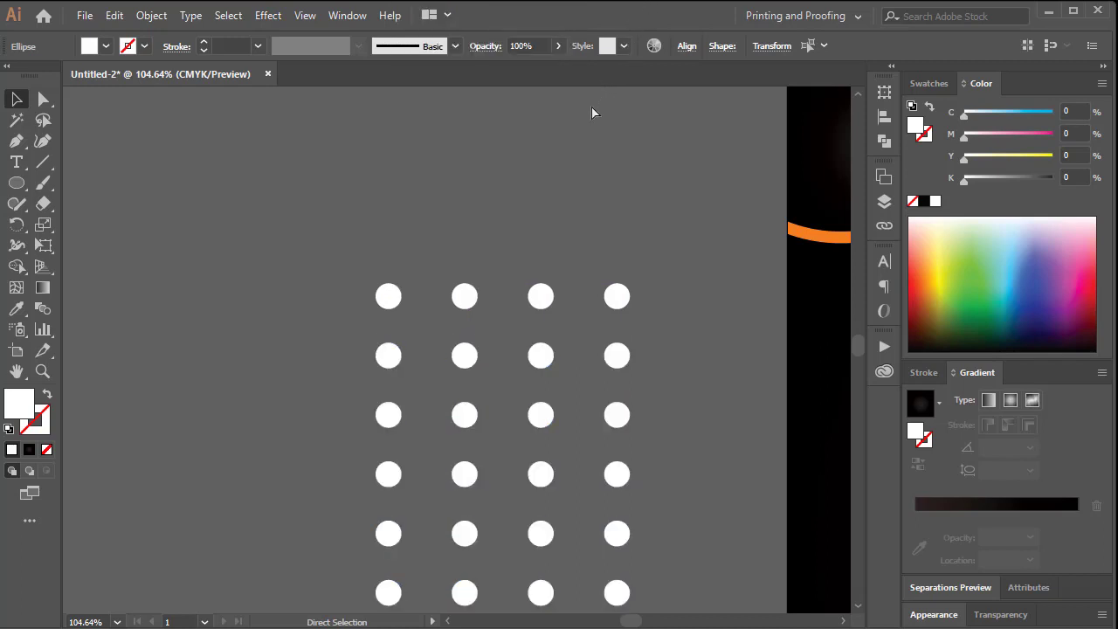
Step: Shrink the whole dot grid and place it near the left edge of the artboard's lower half
scroll(519, 414, down, 5)
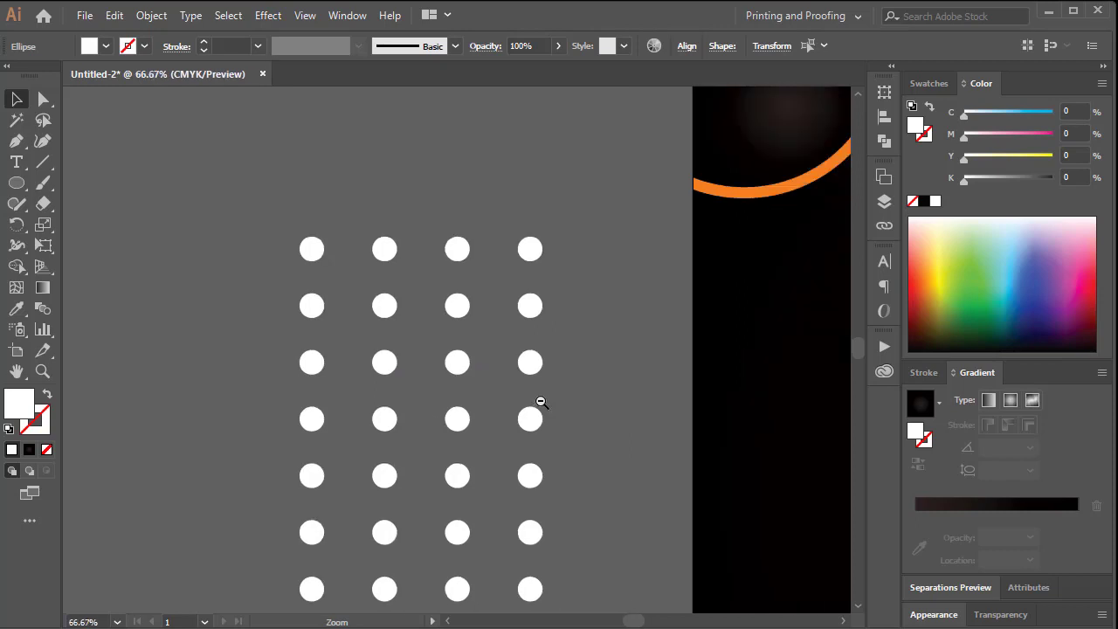
drag(376, 222, 262, 463)
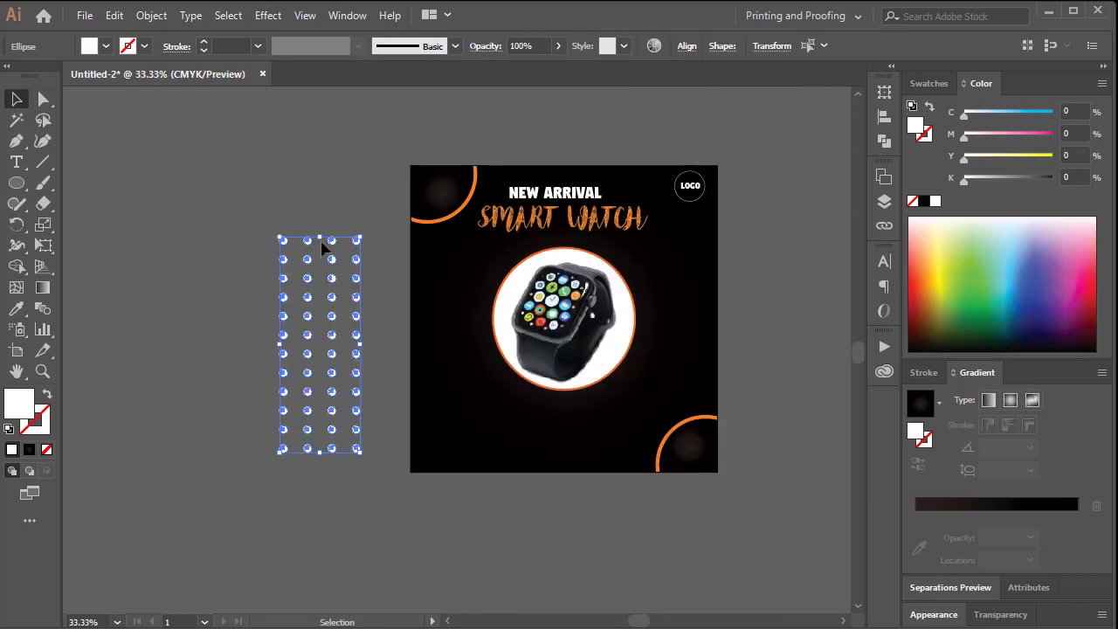
drag(323, 240, 324, 381)
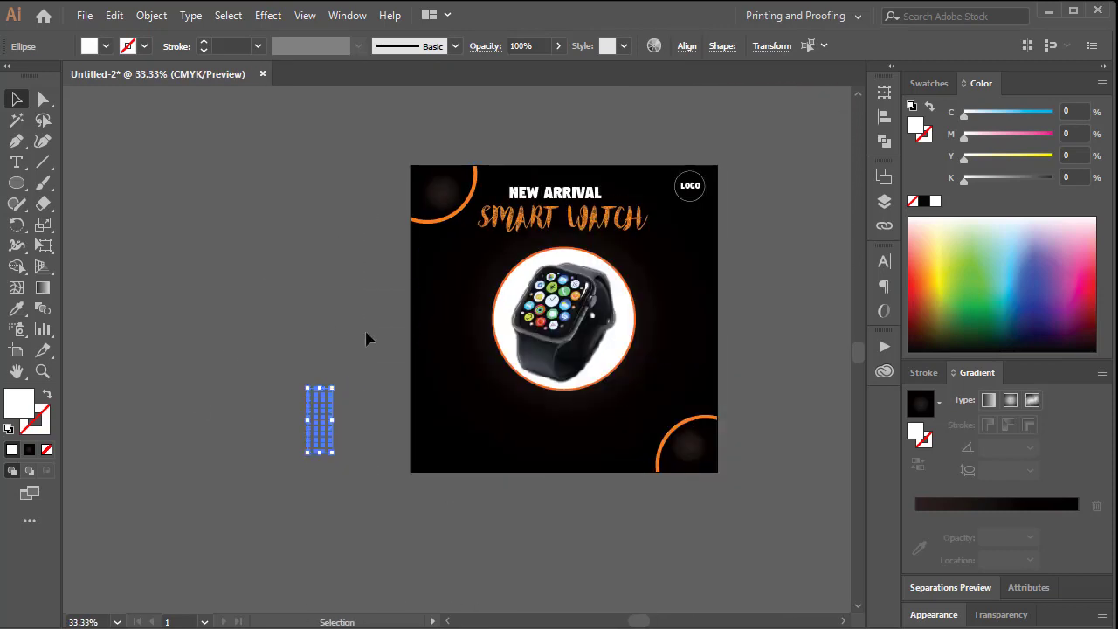
drag(366, 331, 263, 468)
drag(324, 414, 454, 373)
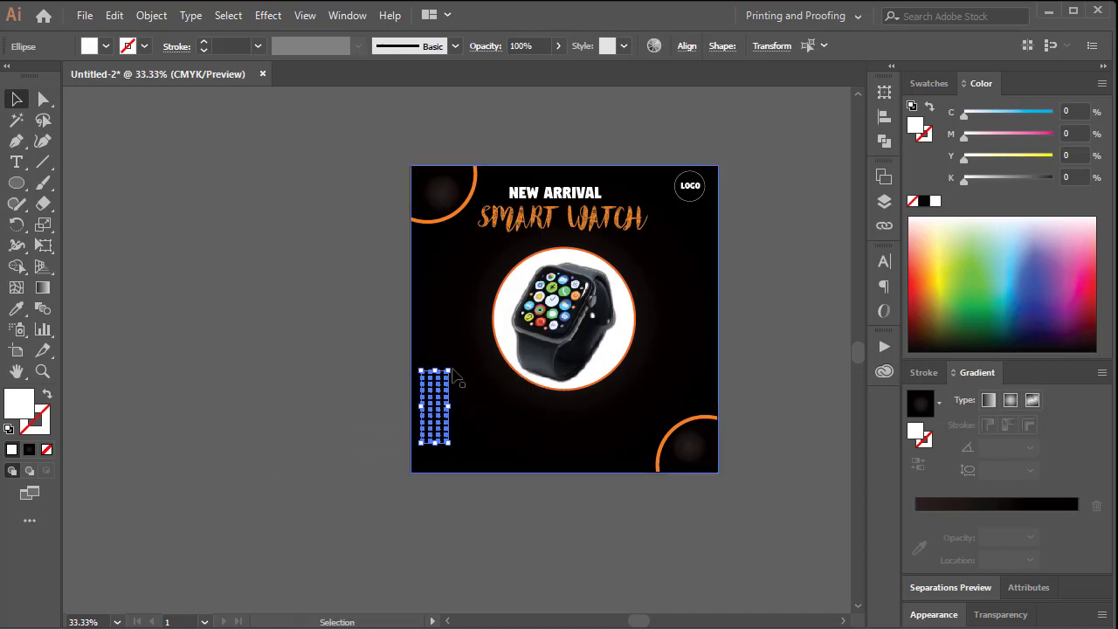
click(287, 337)
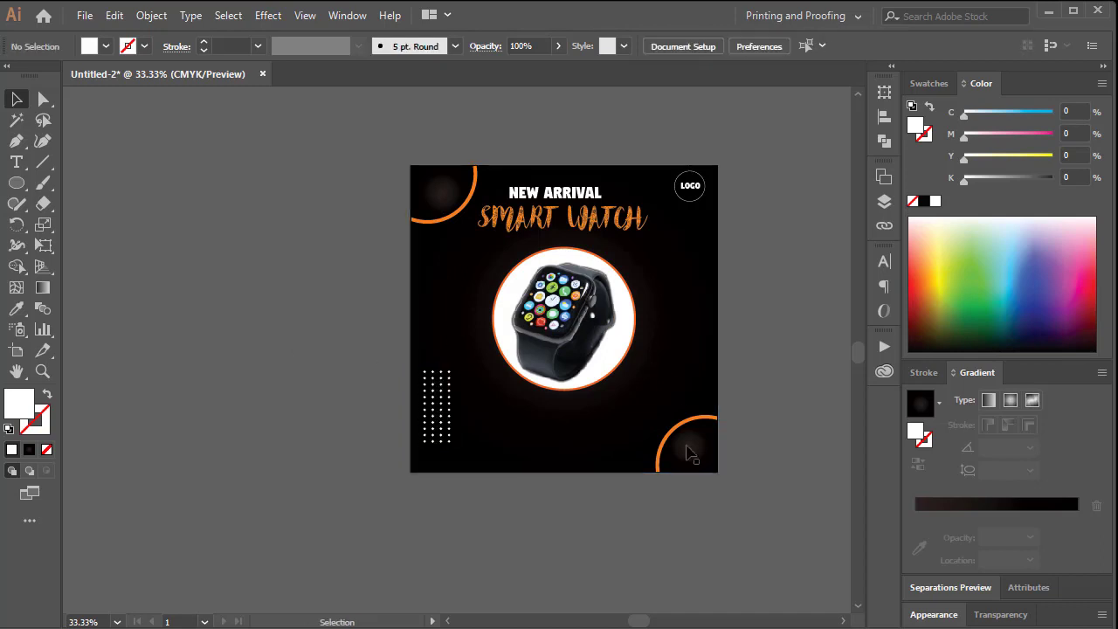
Step: Draw a small closed triangle with the Pen tool on the empty canvas left of the artboard
drag(613, 364, 519, 362)
scroll(615, 330, up, 1)
drag(615, 329, 637, 335)
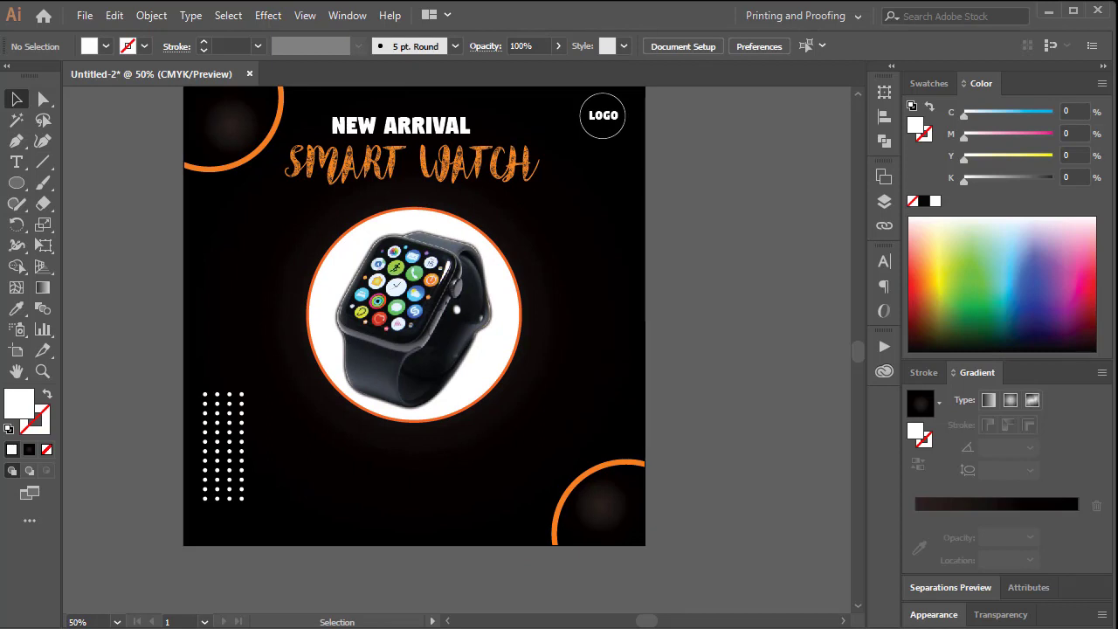
click(17, 140)
click(92, 147)
click(84, 185)
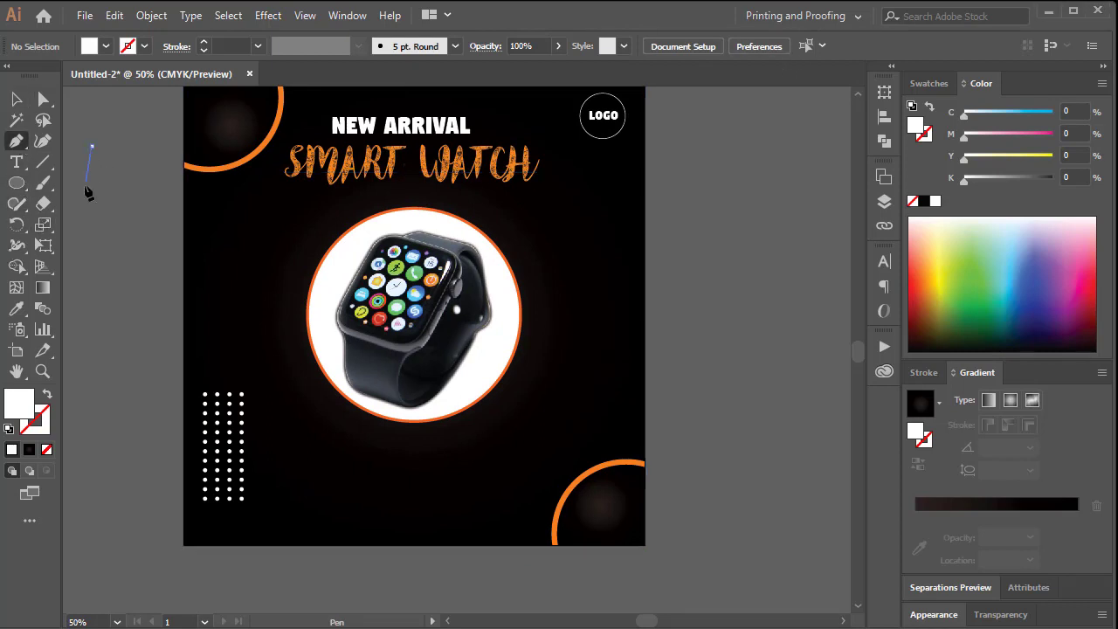
click(137, 181)
click(92, 147)
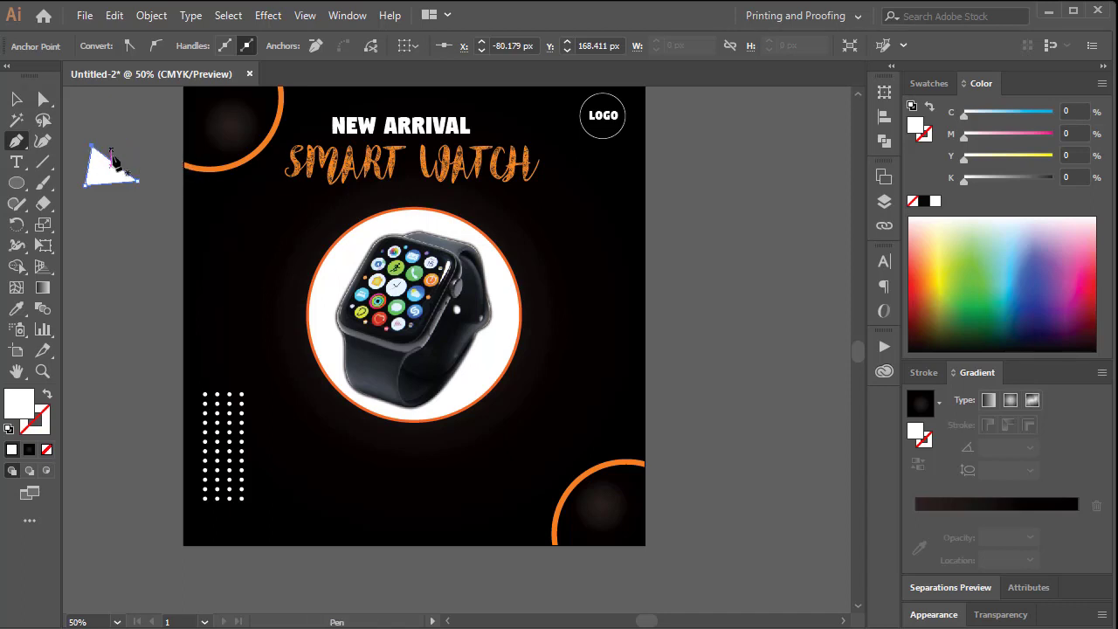
Step: Color the triangle's fill and stroke orange with C 0, M 58, Y 100, K 0
drag(986, 159, 1053, 157)
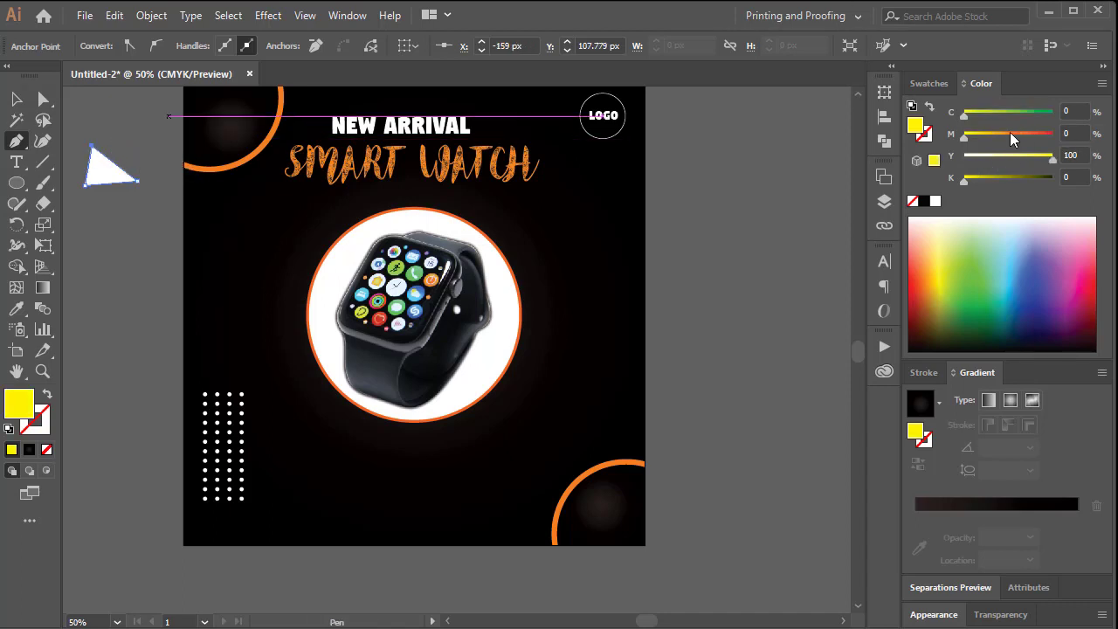
drag(986, 136, 1015, 136)
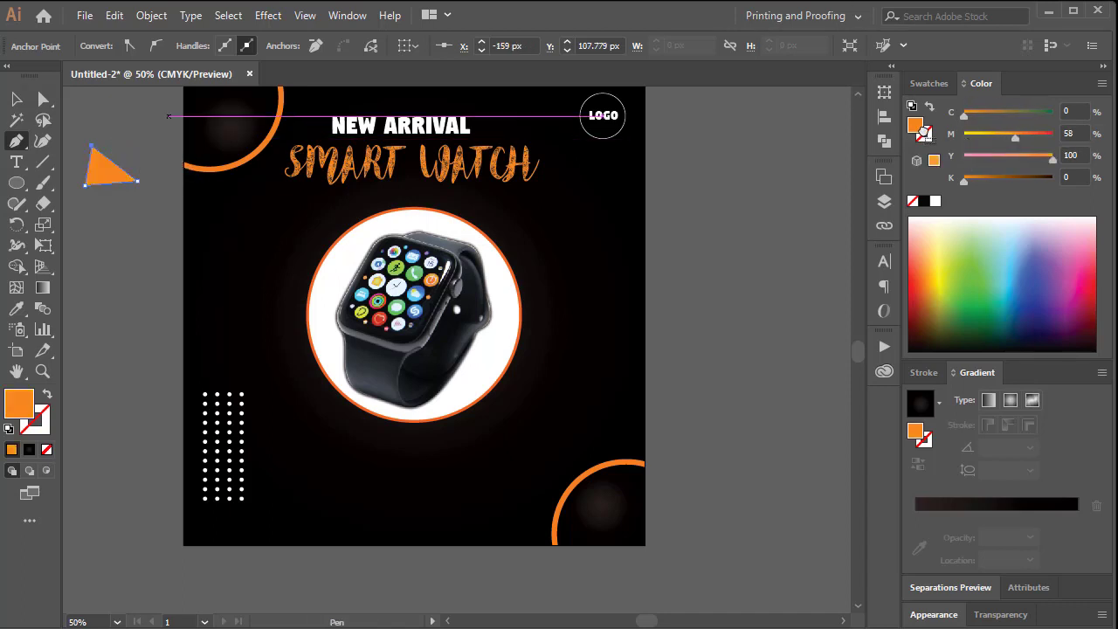
drag(916, 127, 925, 135)
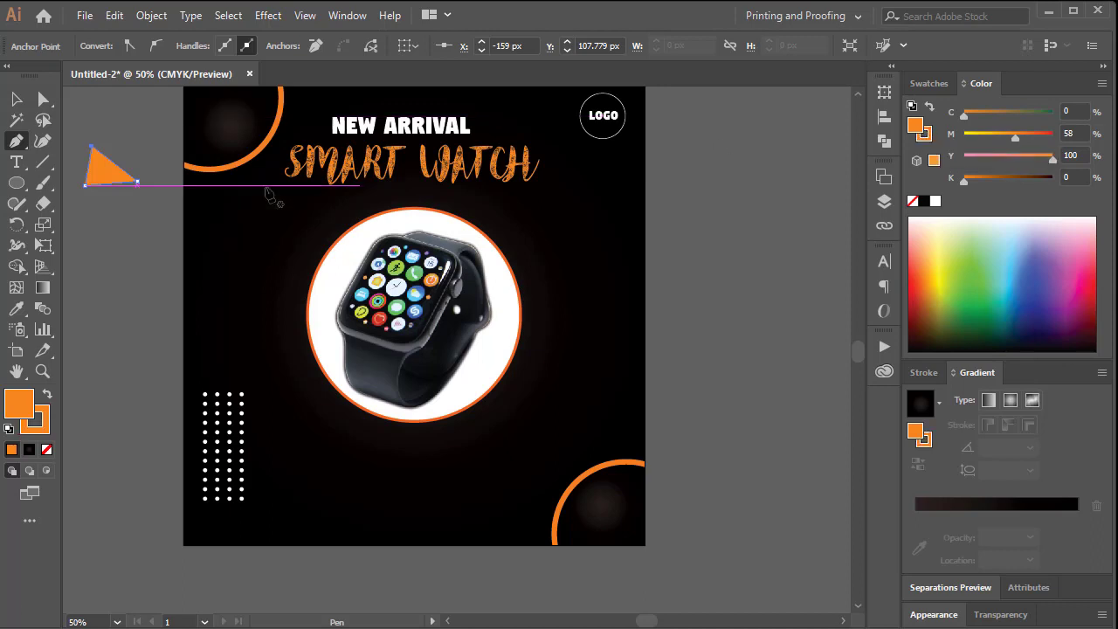
Step: Place the shrunken orange triangle left of the watch and add a copy below it with white fill and stroke
click(17, 101)
drag(119, 169, 269, 351)
click(223, 261)
drag(998, 138, 962, 138)
drag(1052, 159, 962, 159)
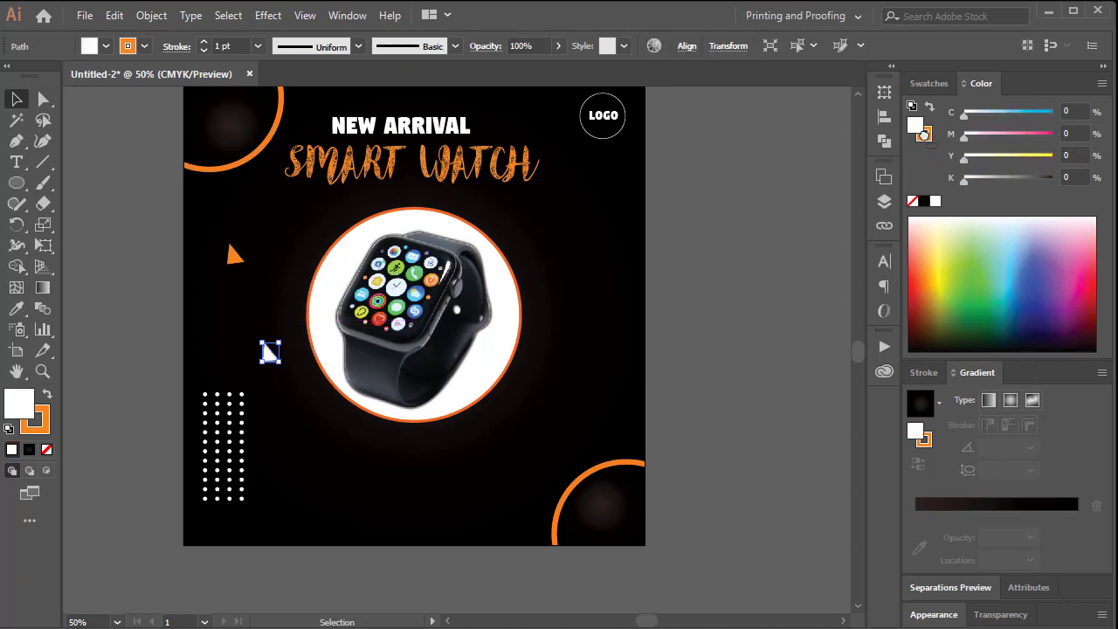
click(237, 357)
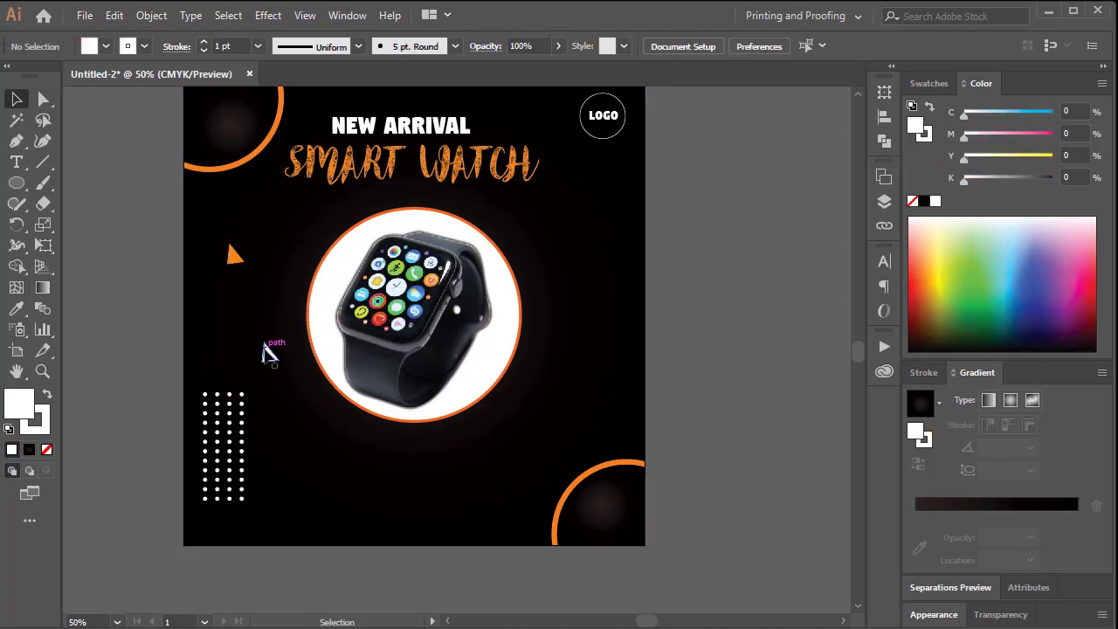
Step: Copy the white triangle to the watch circle's lower-left side and remove the copy's fill, keeping its white outline
drag(274, 359, 316, 427)
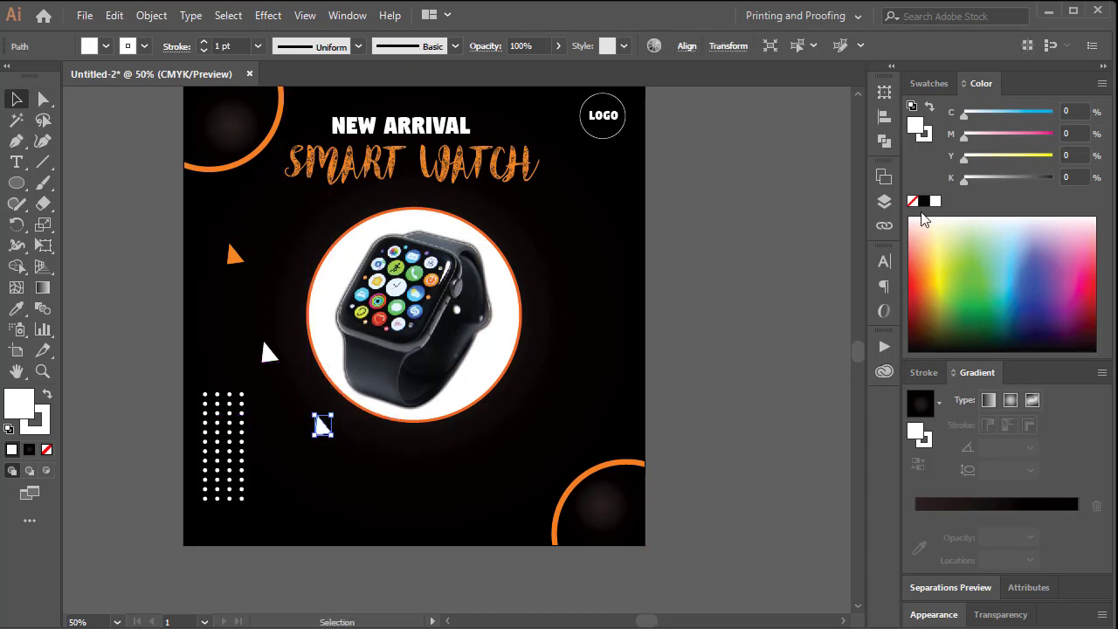
click(911, 202)
click(688, 131)
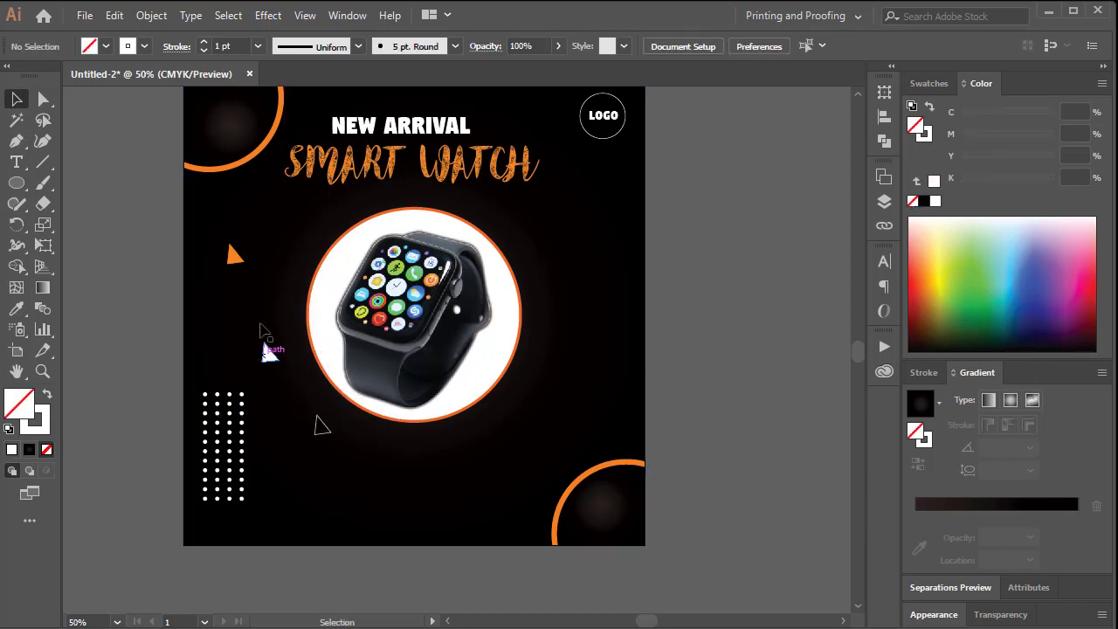
Step: Copy the orange, white and outlined triangles to scattered spots below and right of the watch circle
drag(234, 256, 487, 439)
drag(268, 352, 543, 371)
drag(330, 428, 607, 400)
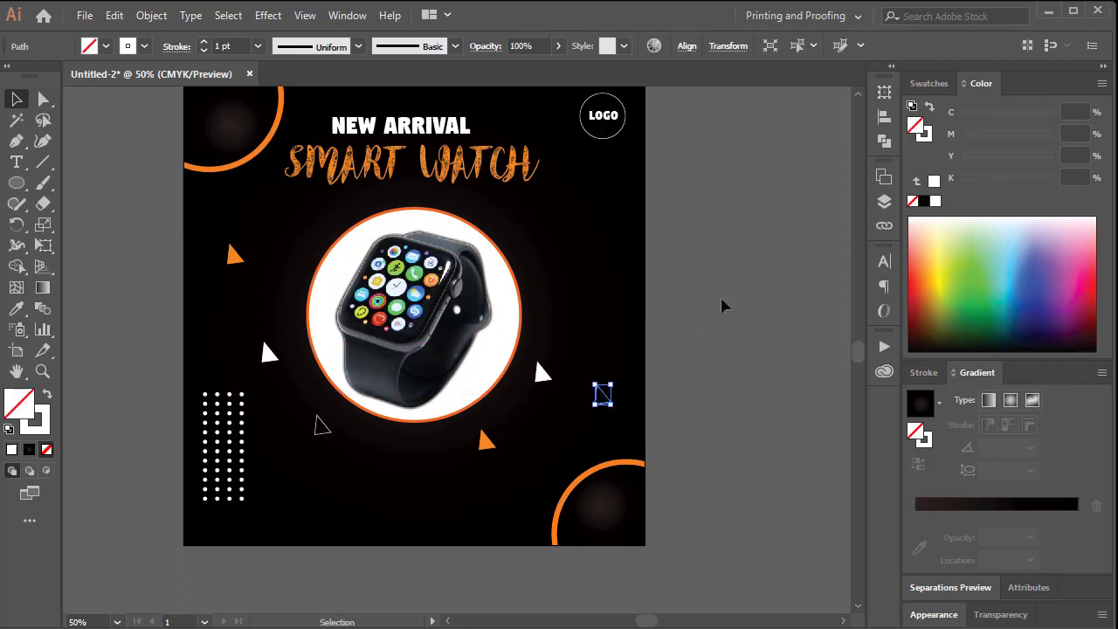
click(719, 300)
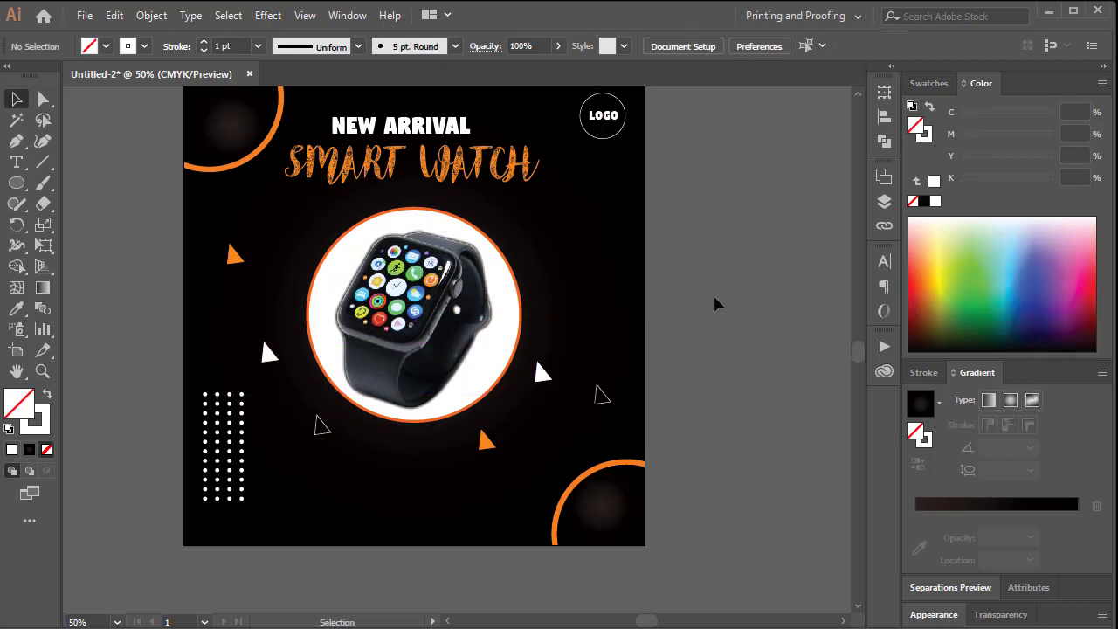
Step: Draw an unfilled circle right of the watch, apply a rough artistic brush to its white stroke, and shrink it slightly
click(17, 184)
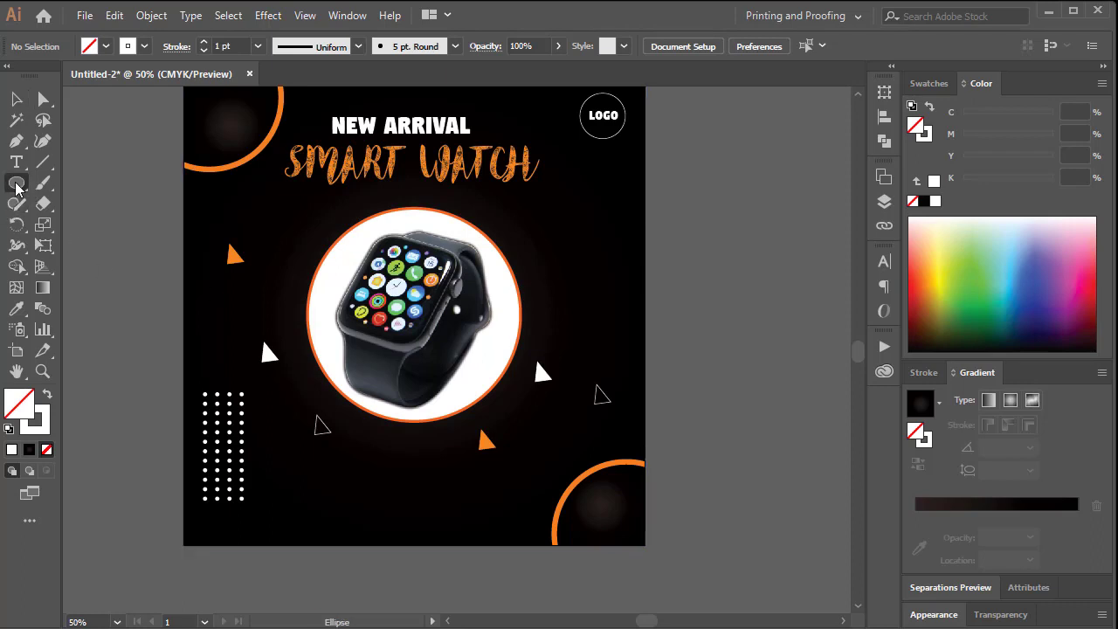
drag(535, 209, 599, 309)
drag(589, 302, 587, 301)
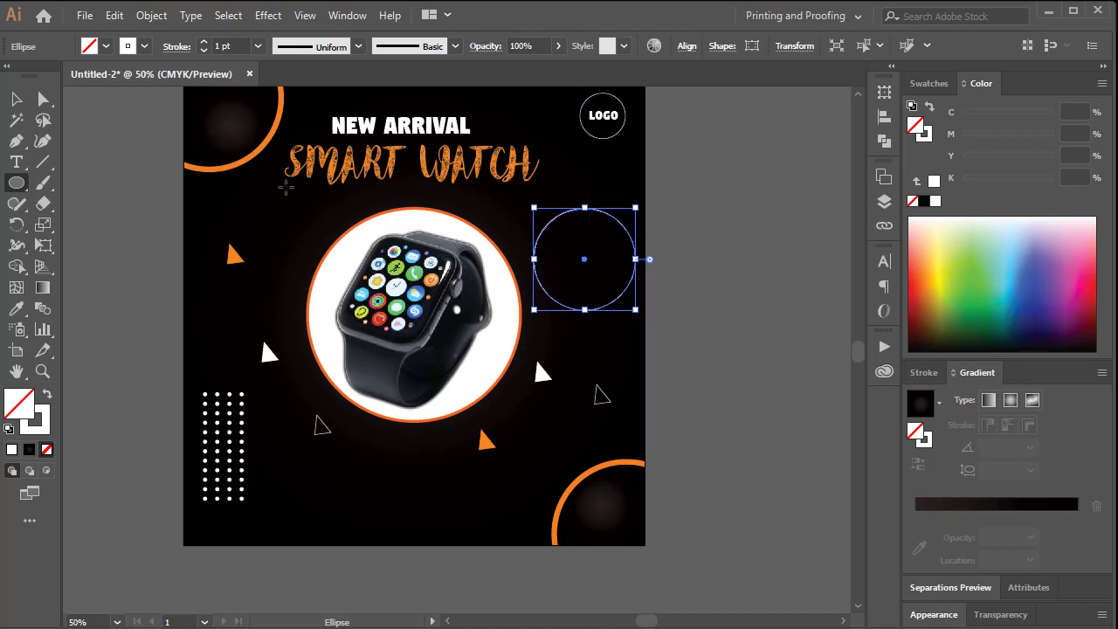
click(455, 47)
click(343, 170)
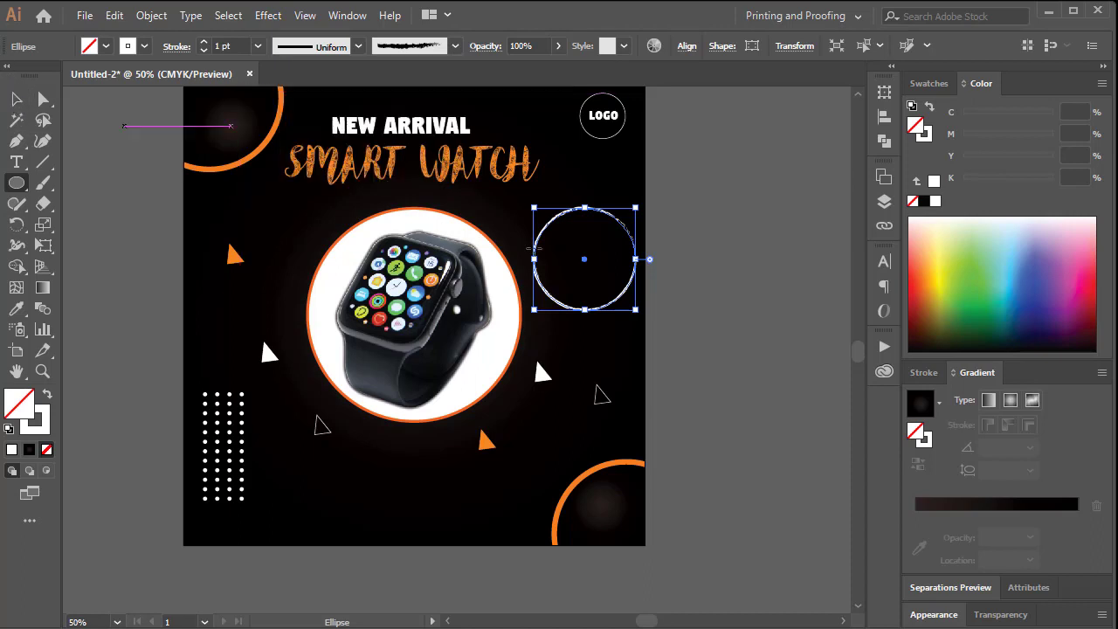
mouse_move(640, 261)
mouse_down()
mouse_move(650, 262)
mouse_move(626, 259)
mouse_up()
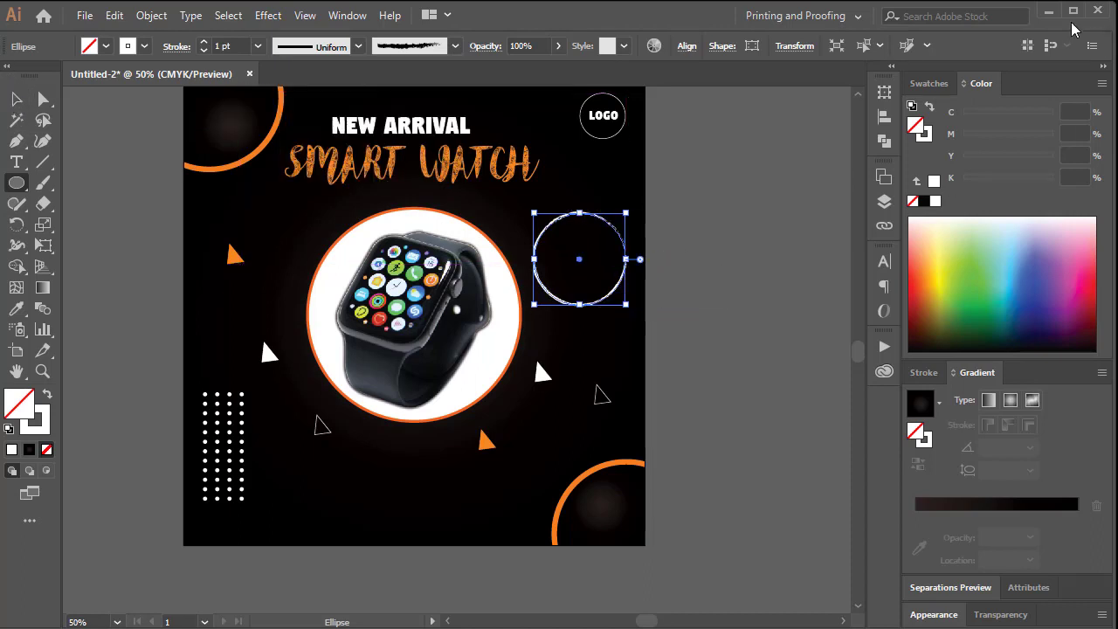
Step: Set the brushed circle's stroke to orange with M 55 and Y 100, and reduce the circle a little more
click(927, 140)
click(1052, 156)
click(1013, 137)
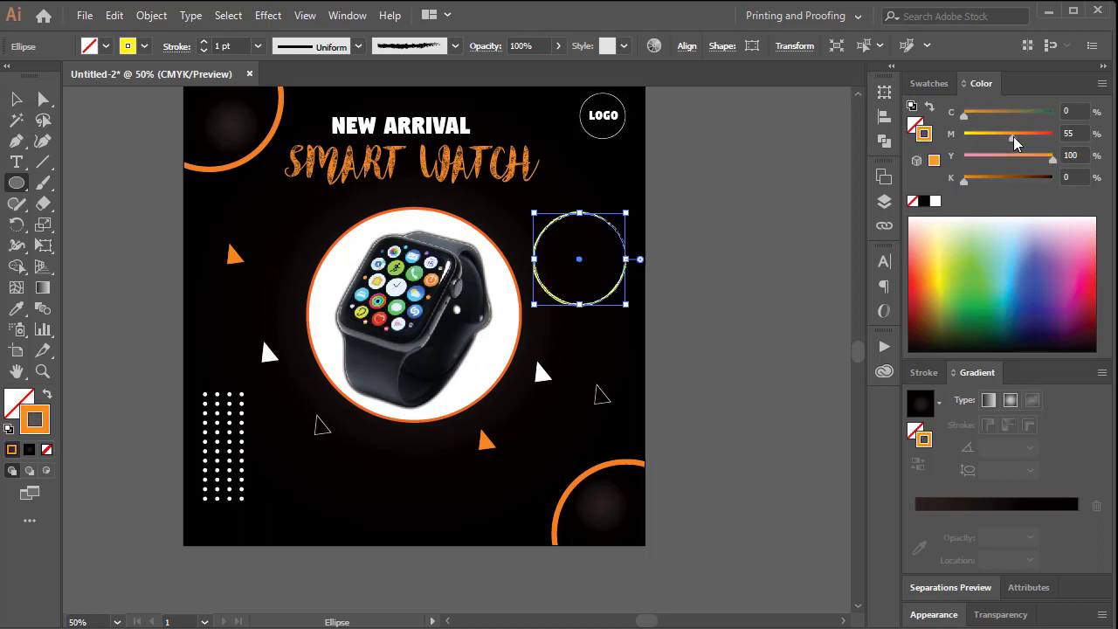
click(523, 401)
click(598, 359)
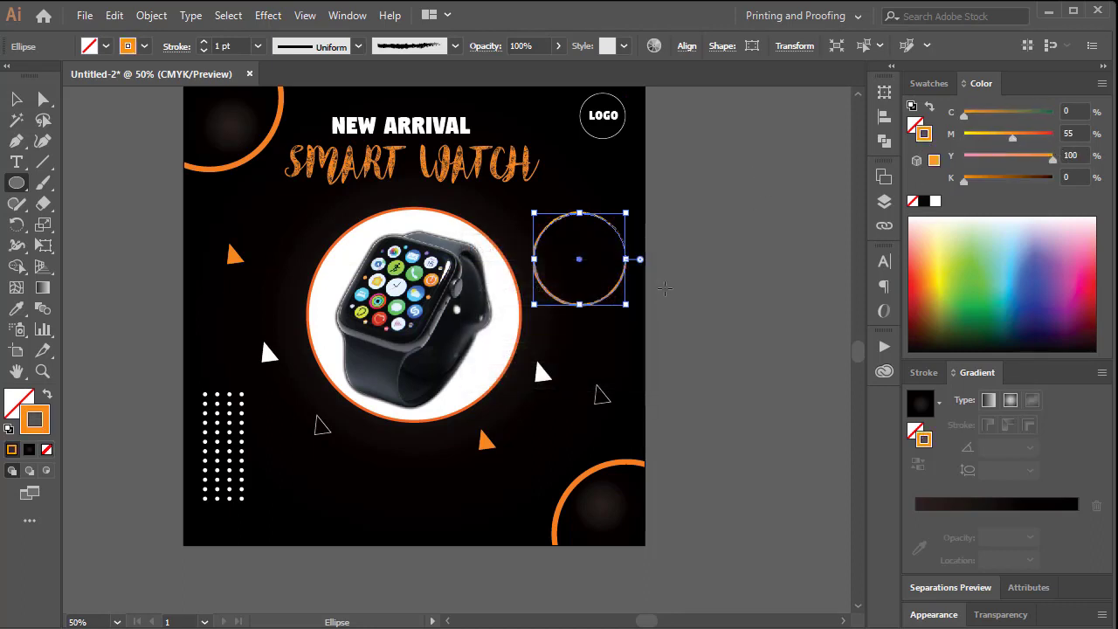
click(17, 99)
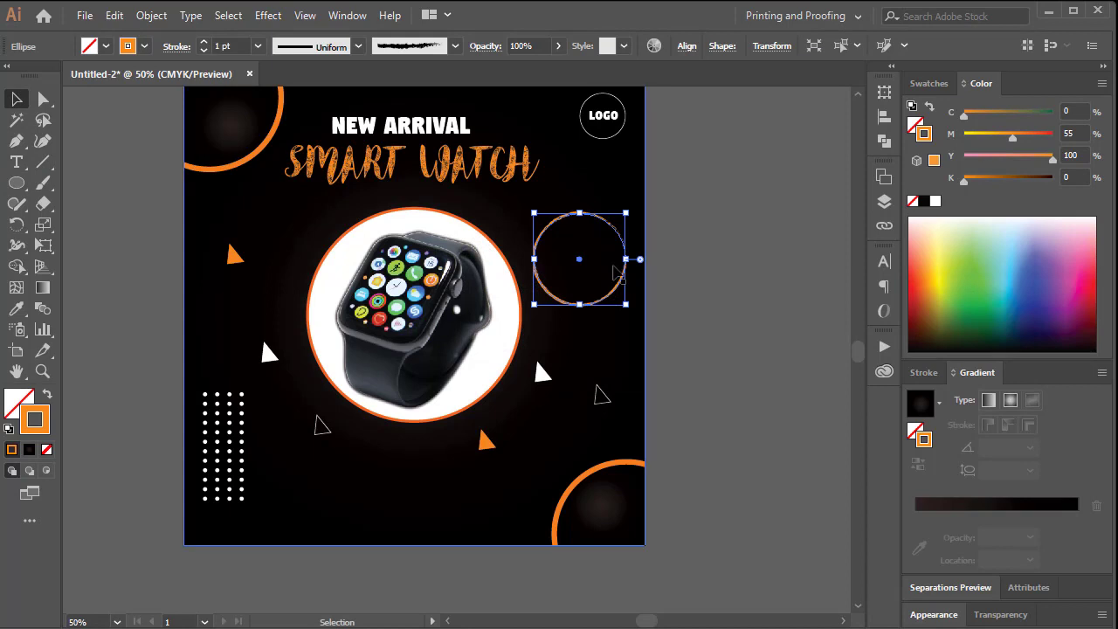
drag(625, 259, 619, 259)
click(678, 226)
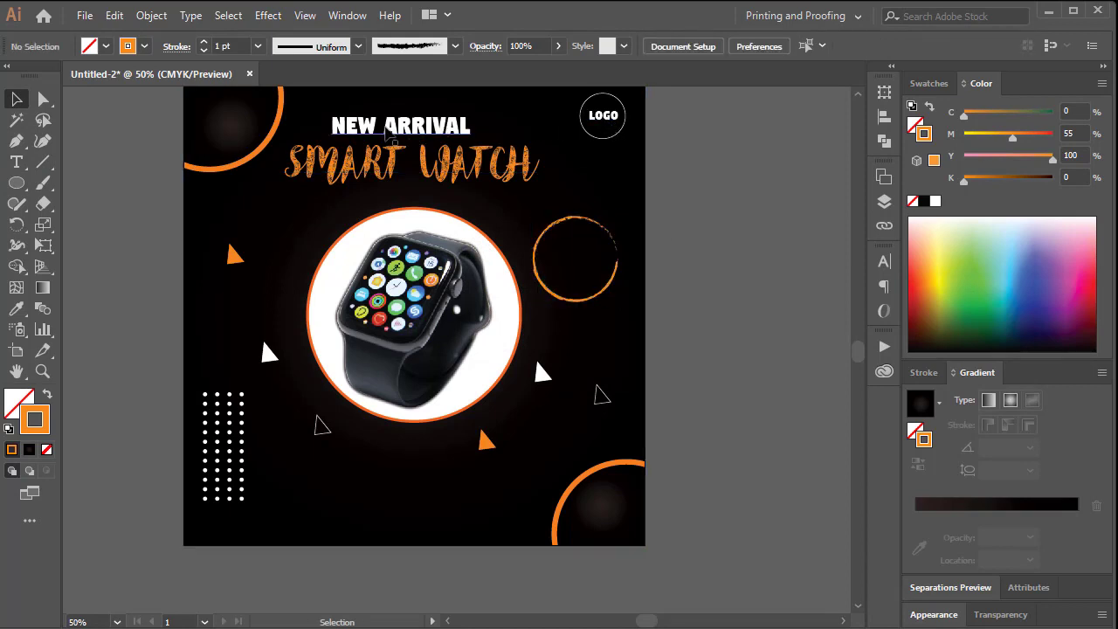
Step: Copy the NEW ARRIVAL text to the empty area beside the artboard and change the copy to "50%"
drag(388, 128, 710, 195)
triple_click(710, 194)
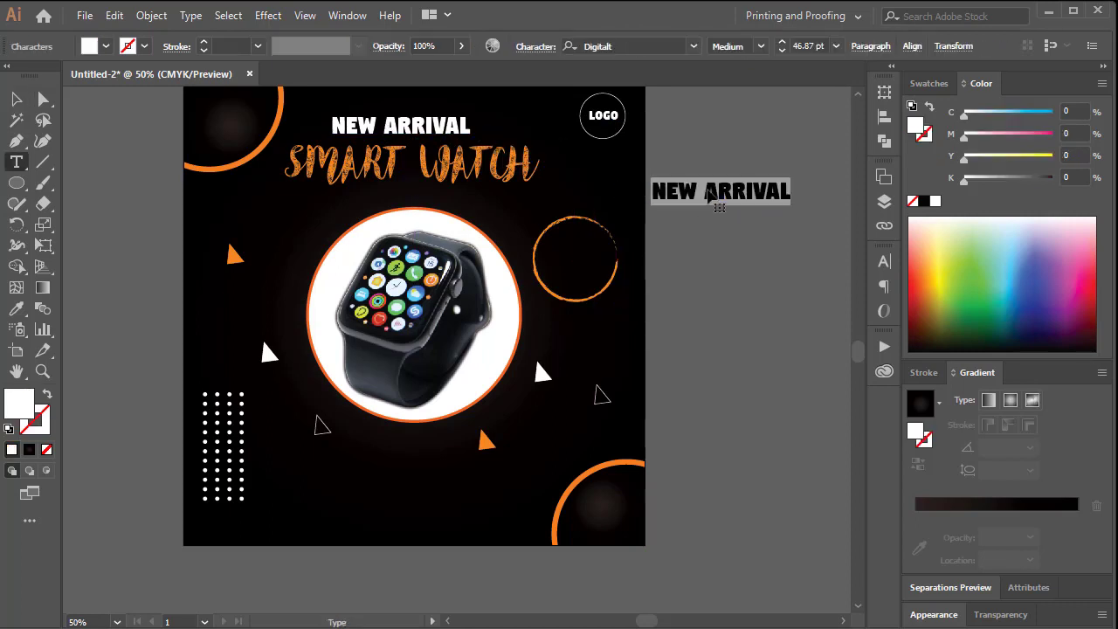
text(500)
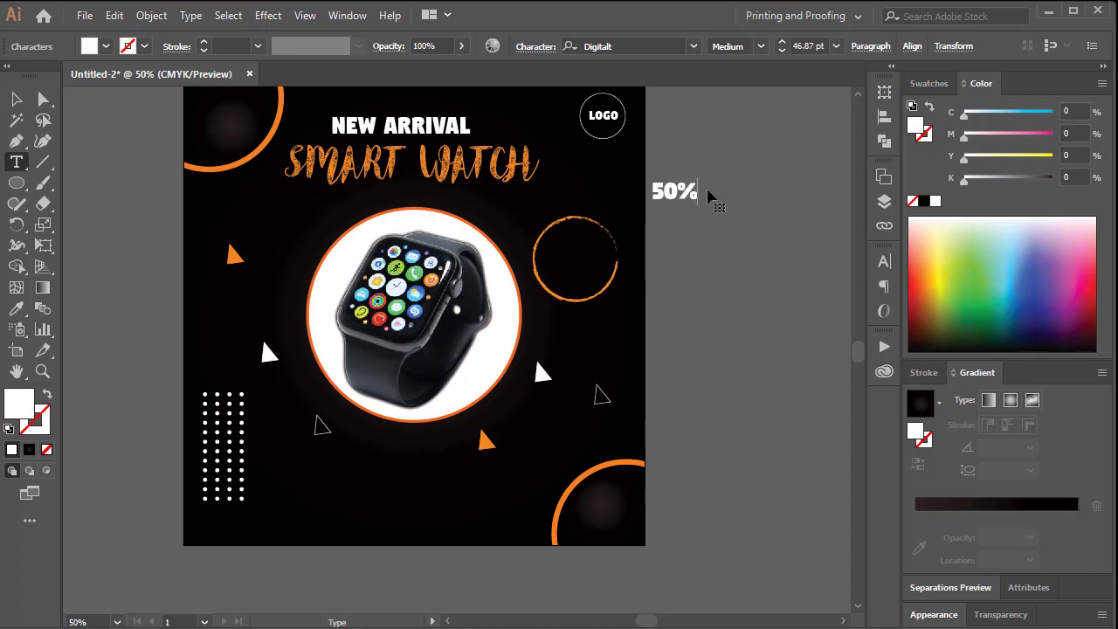
key(Escape)
Step: Move the 50% text into the upper half of the brushed orange circle and enlarge it to about 71 pt, fitting the circle's width
drag(674, 206, 599, 253)
key(ctrl+space)
drag(494, 229, 706, 349)
drag(435, 222, 427, 214)
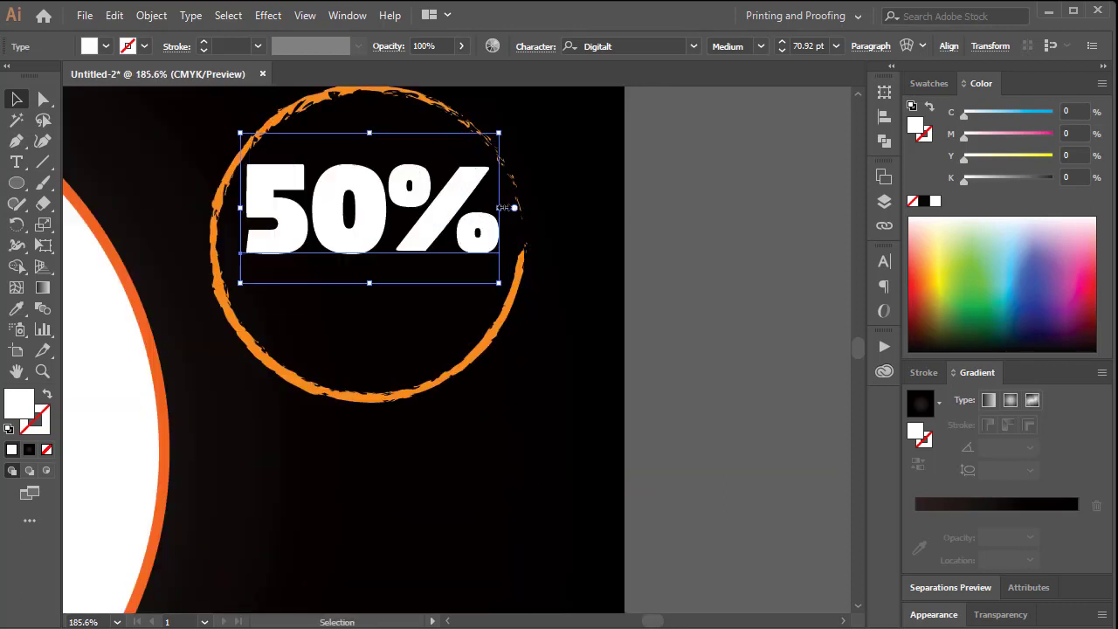
drag(502, 207, 490, 208)
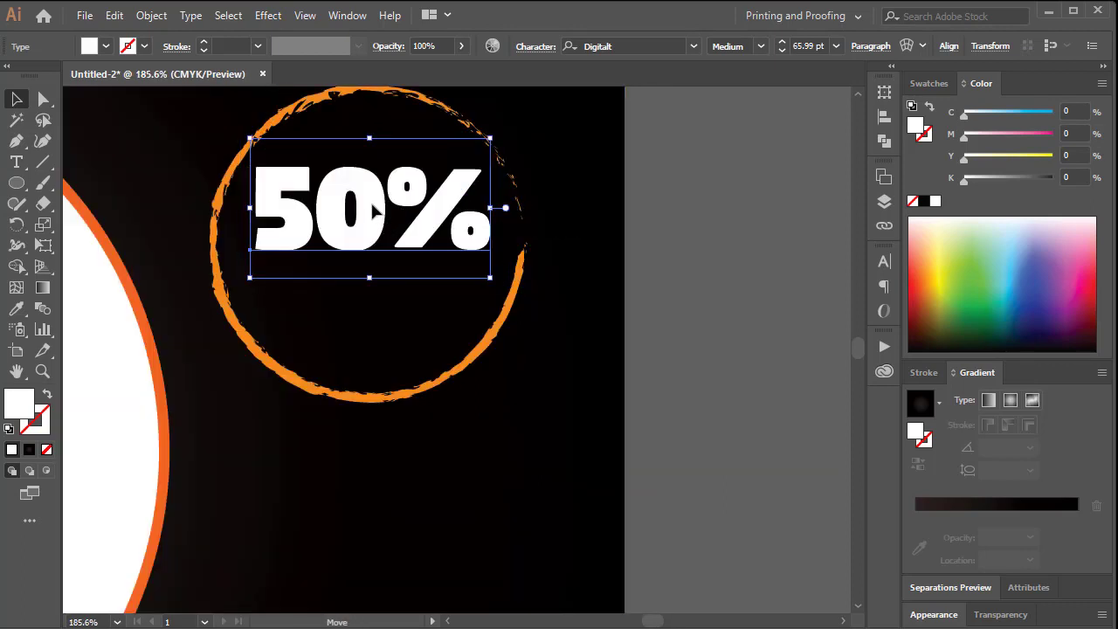
drag(489, 278, 493, 286)
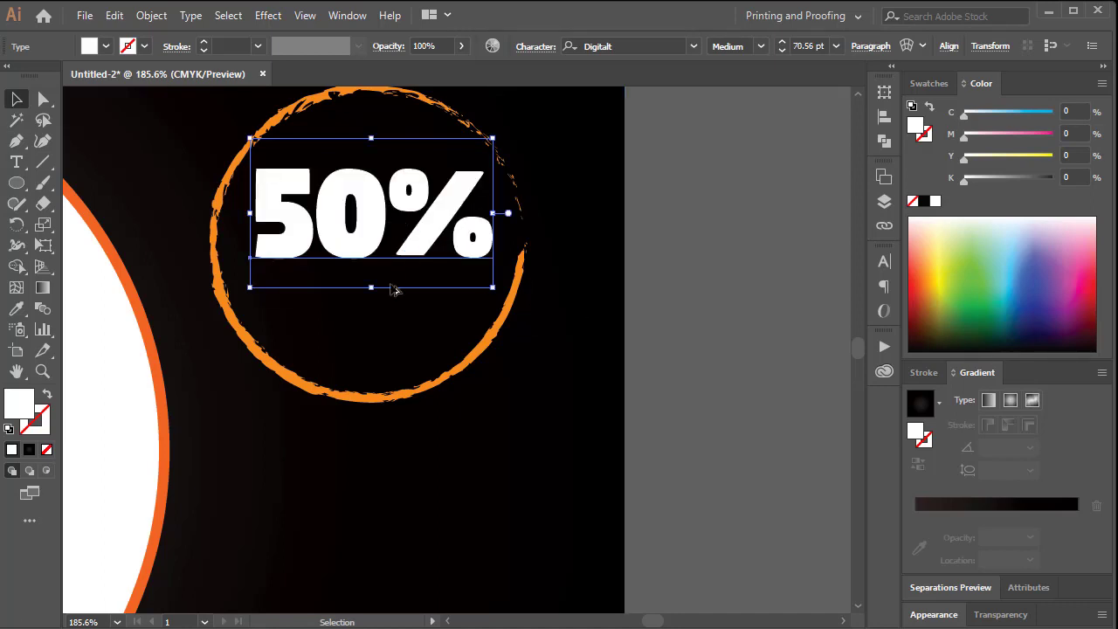
Step: Copy the 50% text below itself, change the copy to "OFF", and shrink it to about 59 pt, centred in the circle
drag(390, 205, 393, 319)
double_click(393, 320)
key(ctrl+a)
text(O)
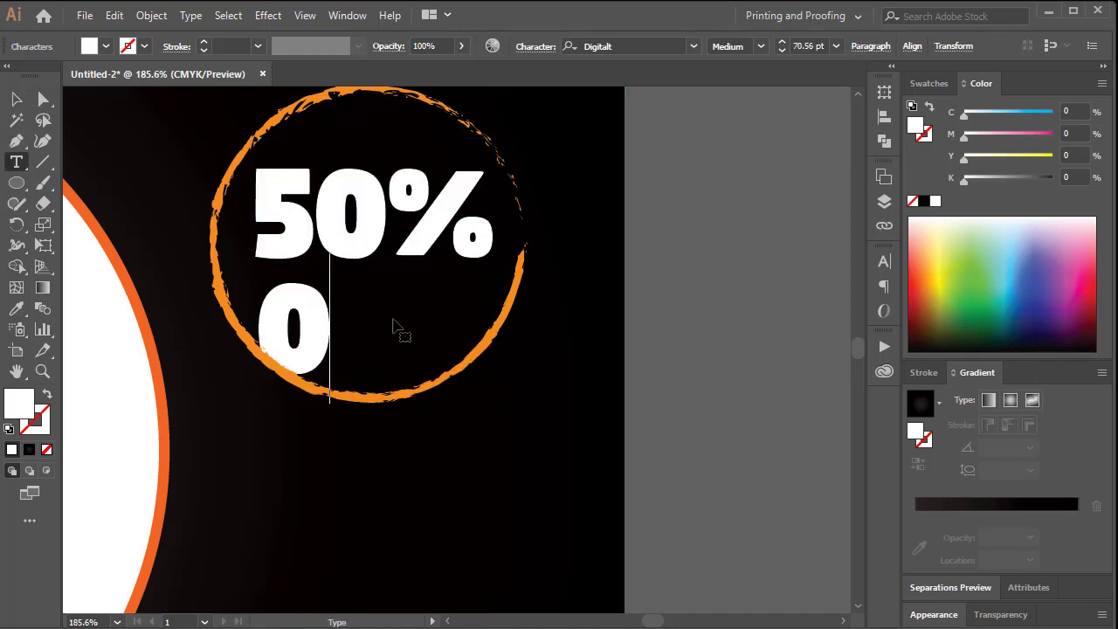
text(FF)
key(Escape)
drag(448, 330, 429, 331)
drag(362, 336, 380, 321)
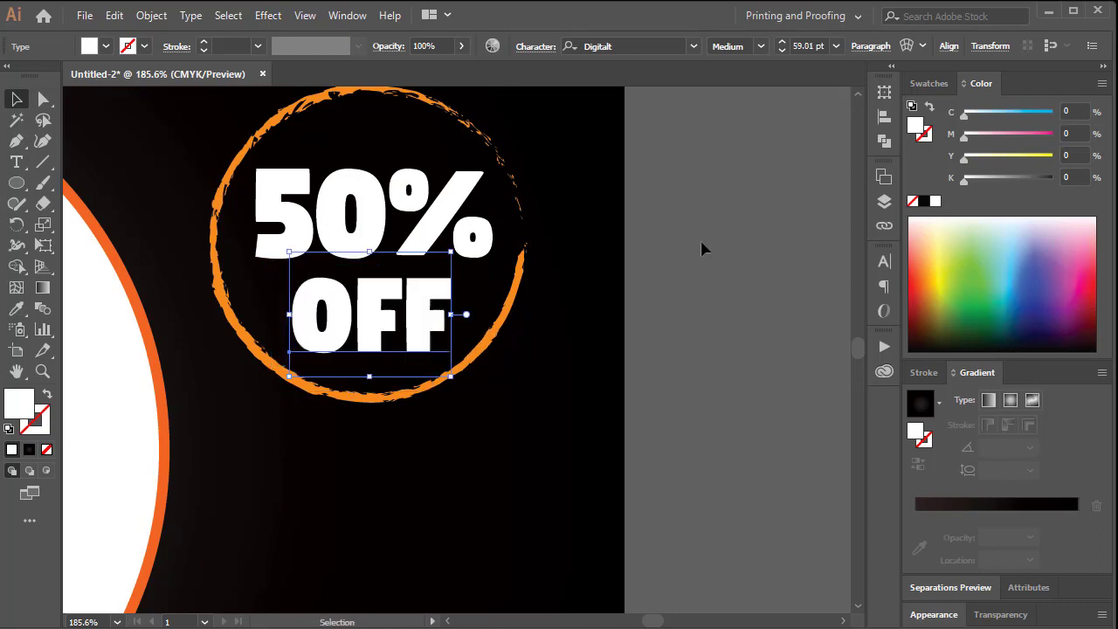
click(492, 298)
Step: Draw a wide, flat white rectangle below the watch circle near the banner's lower edge
ctrl+alt+click(493, 299)
ctrl+alt+click(496, 300)
ctrl+alt+click(499, 300)
ctrl+alt+click(501, 349)
drag(267, 450, 448, 294)
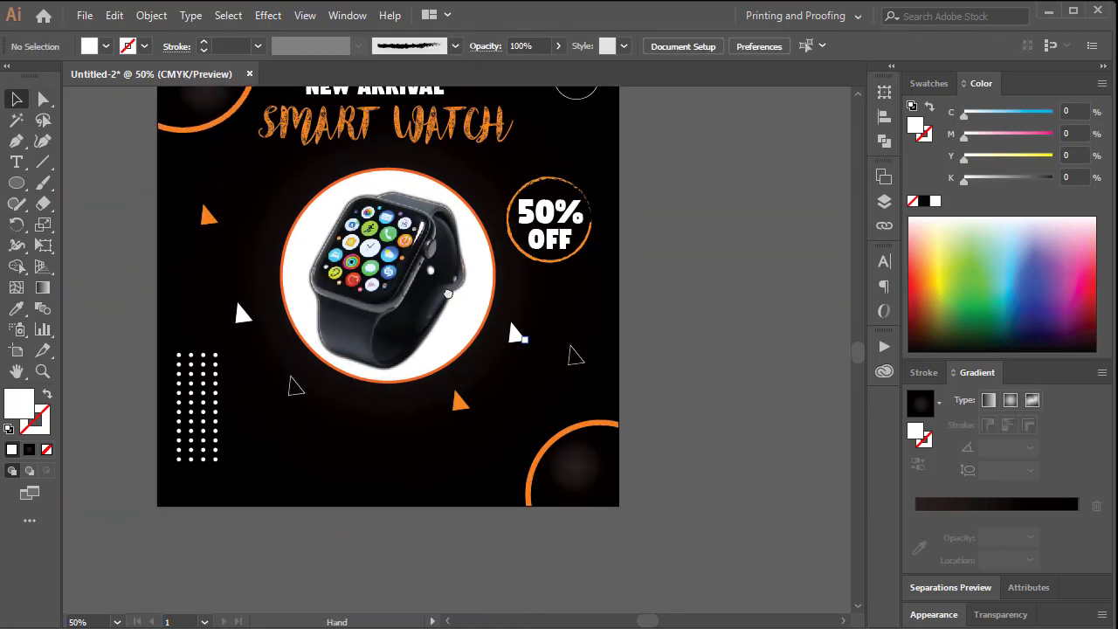
drag(340, 284, 346, 321)
drag(18, 183, 84, 184)
drag(295, 474, 430, 504)
click(15, 100)
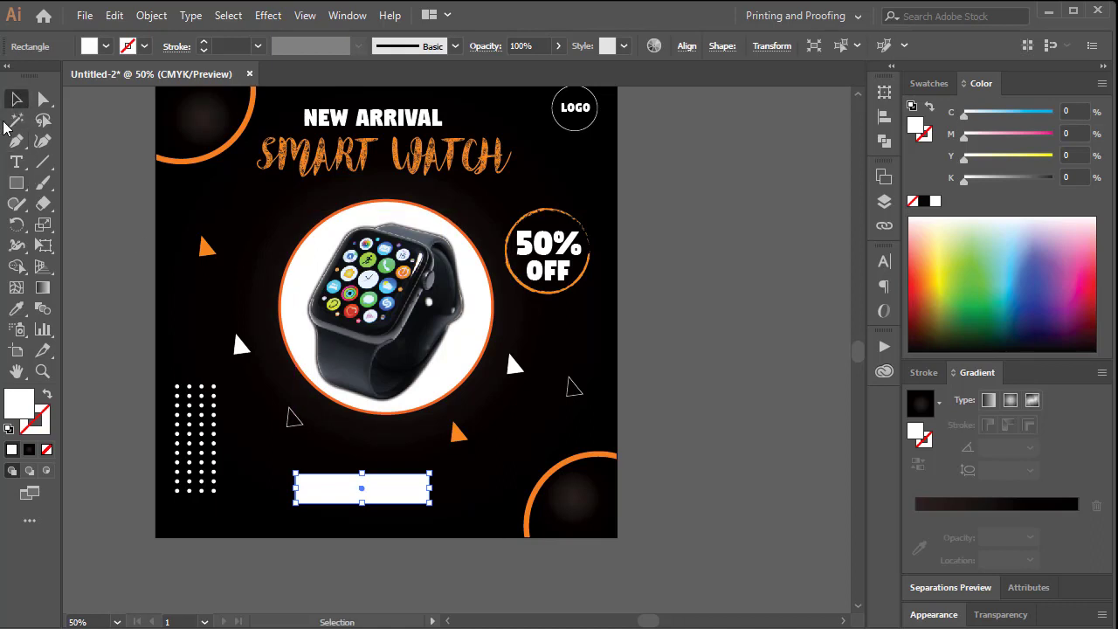
Step: Give the rectangle a white 2 pt stroke and remove its fill
drag(931, 141, 930, 141)
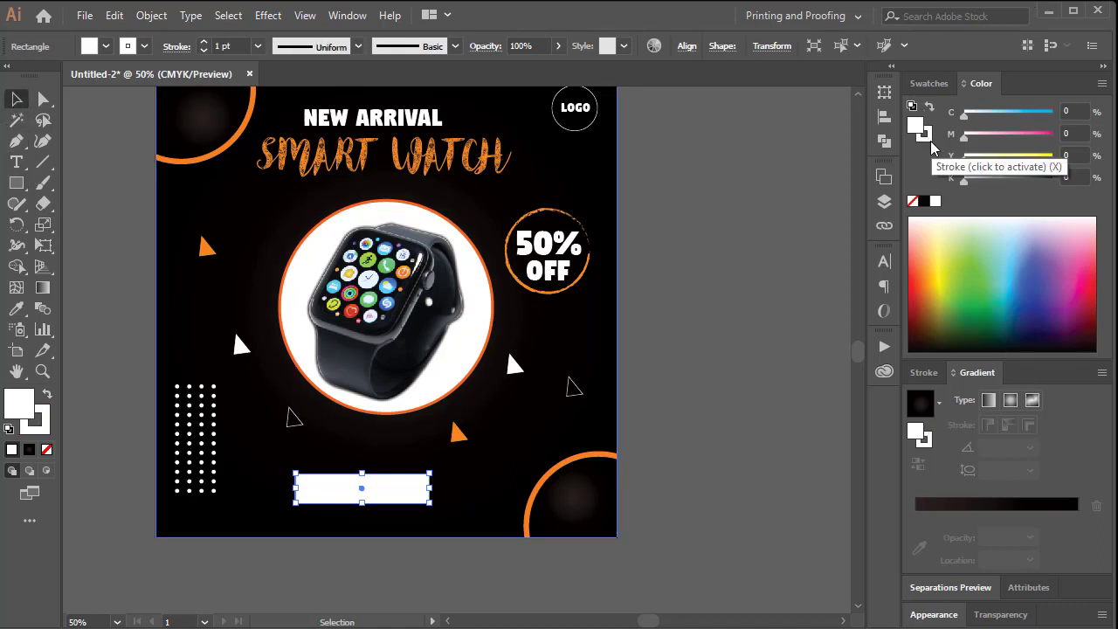
click(913, 201)
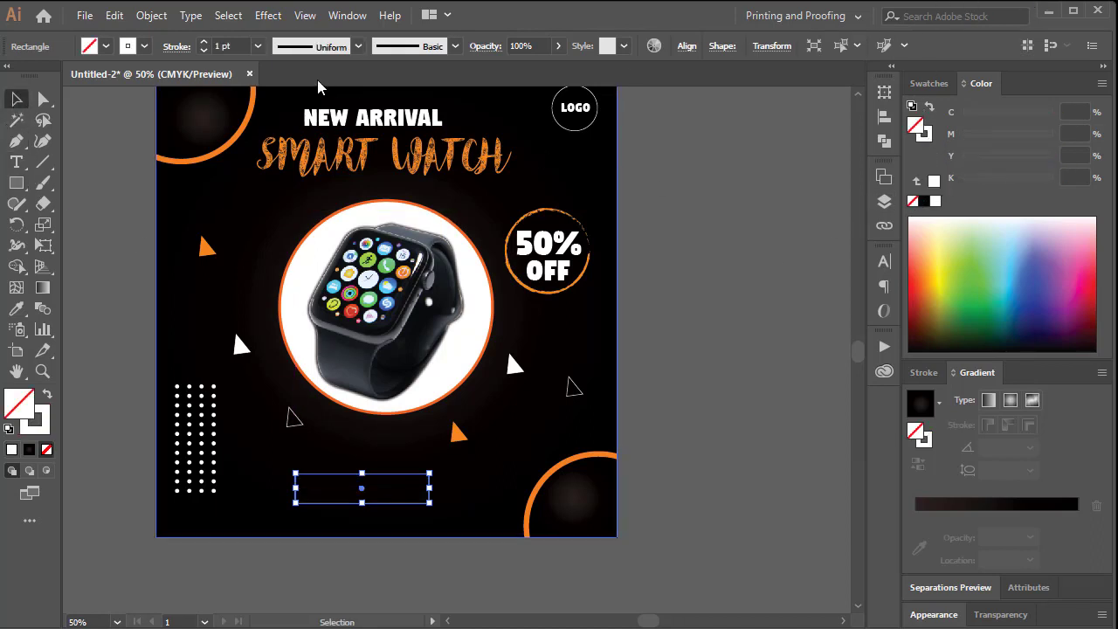
click(202, 43)
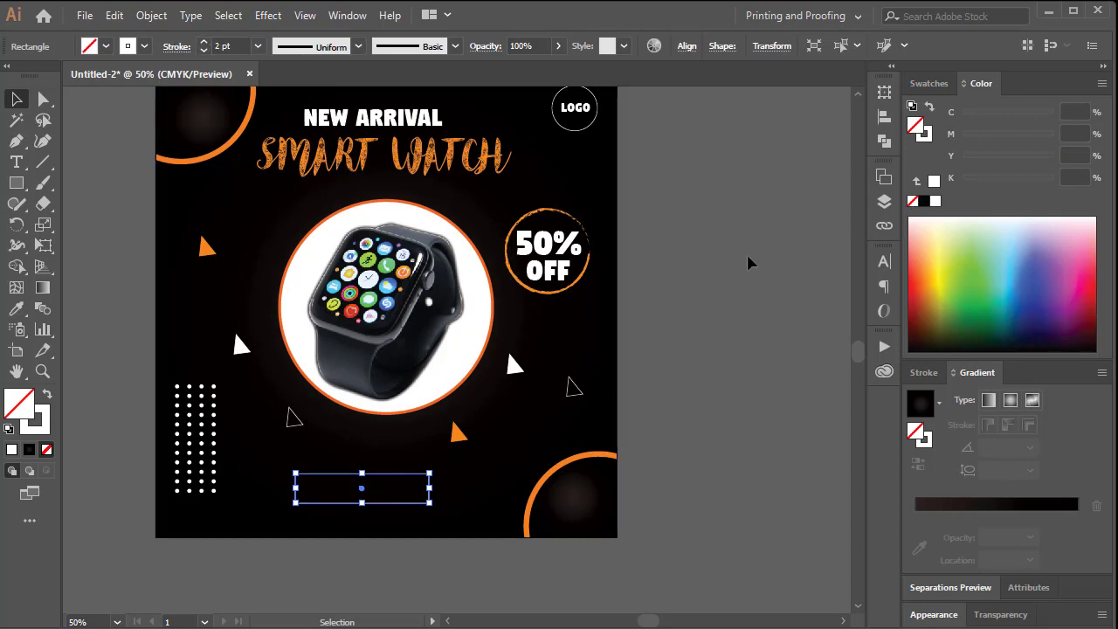
click(747, 253)
Step: Copy the NEW ARRIVAL text below the artboard and change the copy to "ORDER NOW"
drag(393, 115, 413, 579)
triple_click(413, 579)
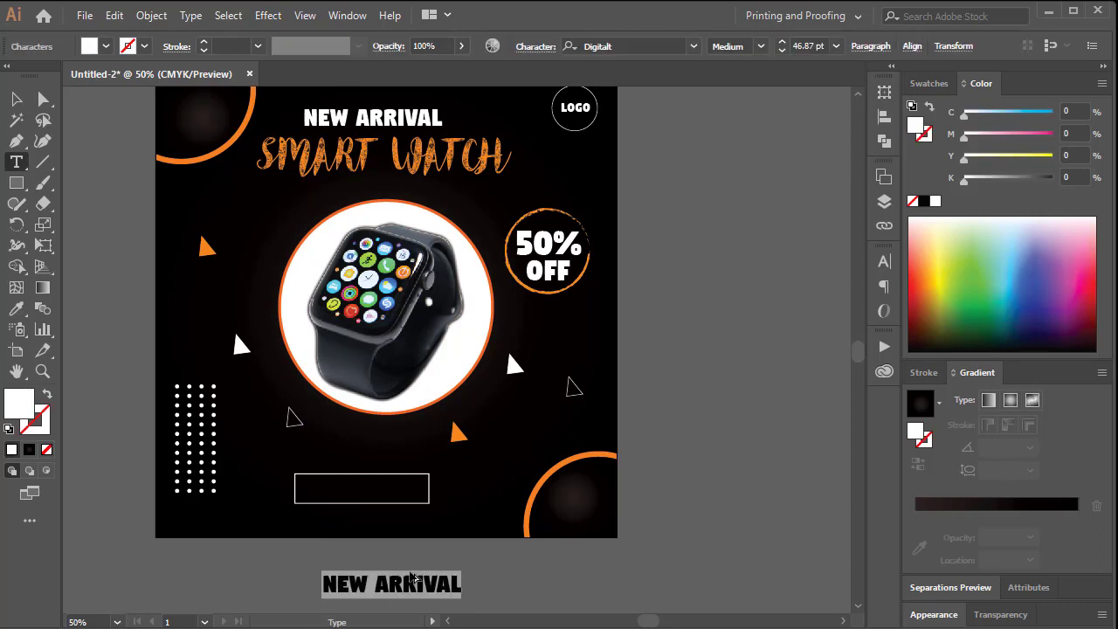
text(ORDER)
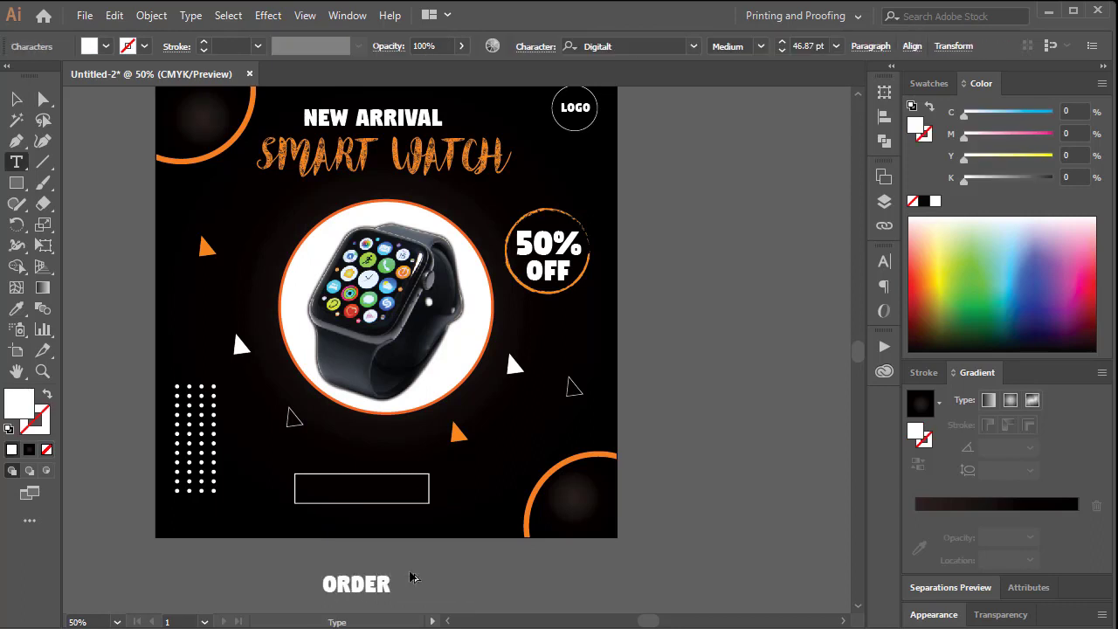
text( NOW)
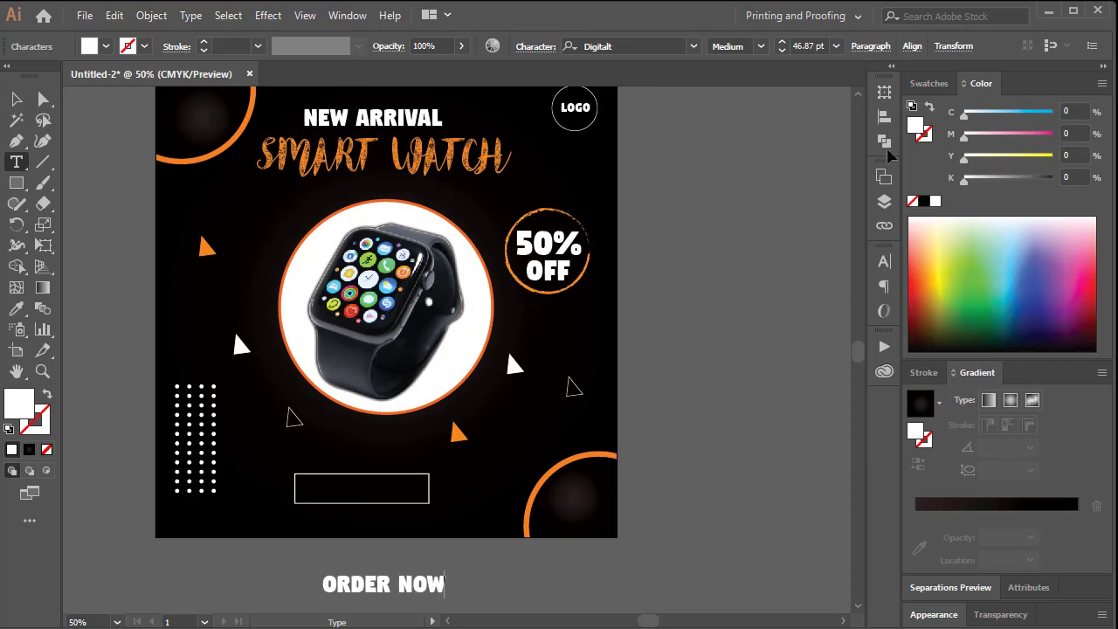
key(Escape)
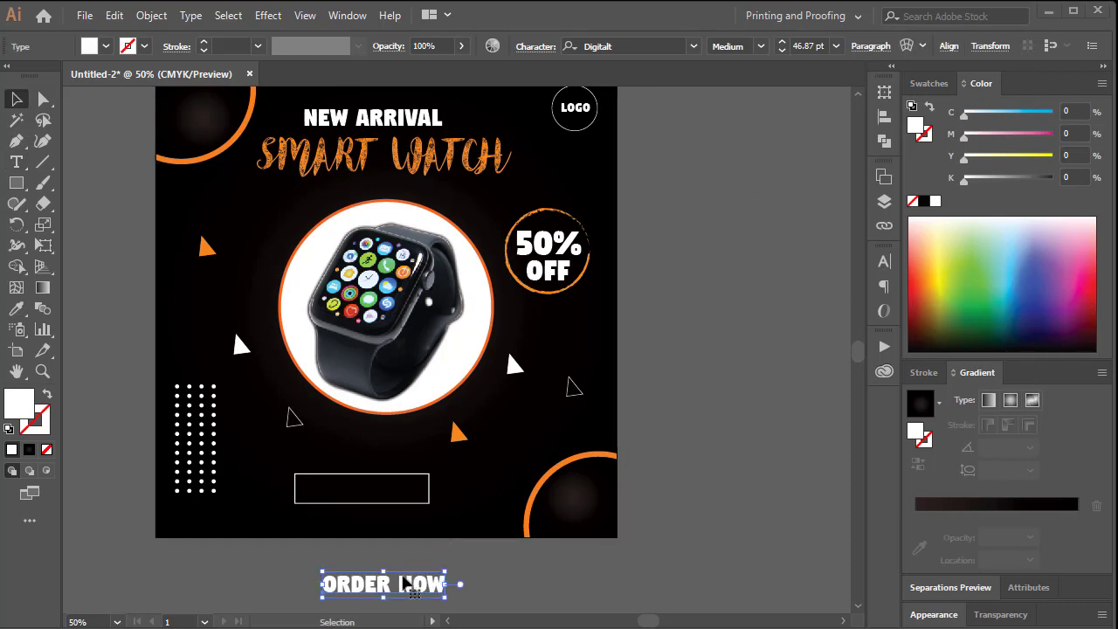
Step: Move the ORDER NOW text into the outlined rectangle and nudge it until it sits centred in the frame
drag(379, 592, 354, 498)
key(Left)
key(Left)
key(Left)
key(Left)
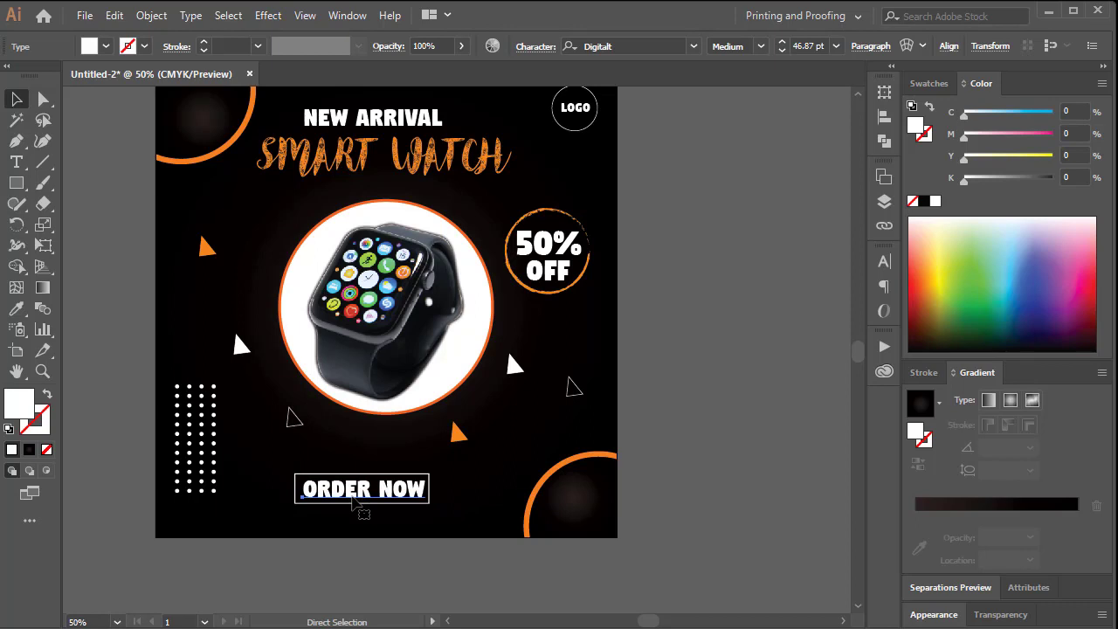
key(Down)
key(Right)
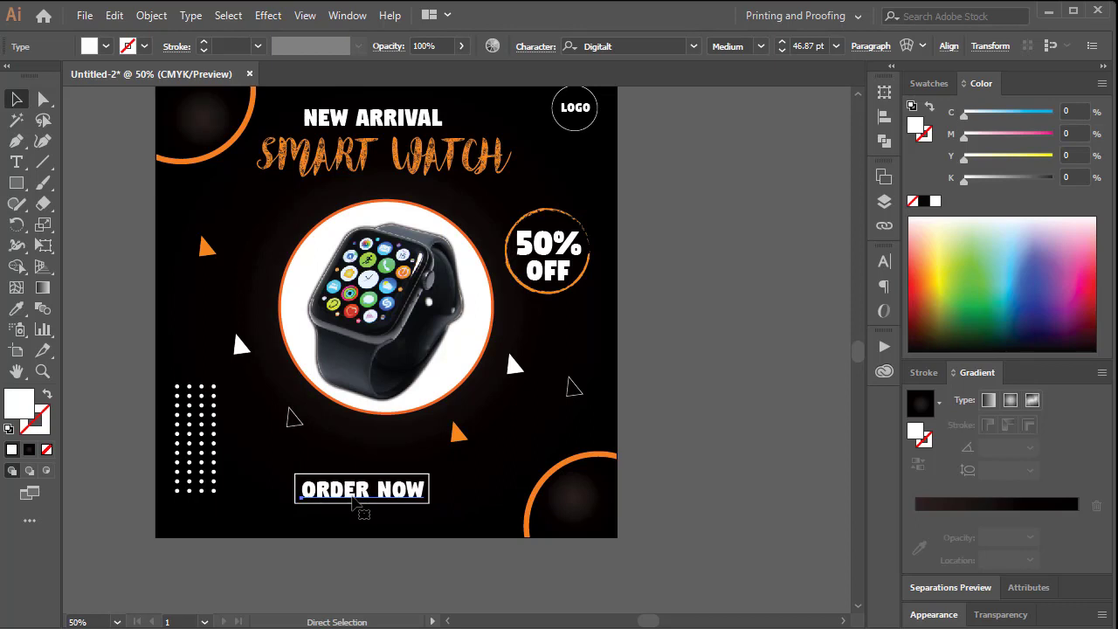
click(667, 373)
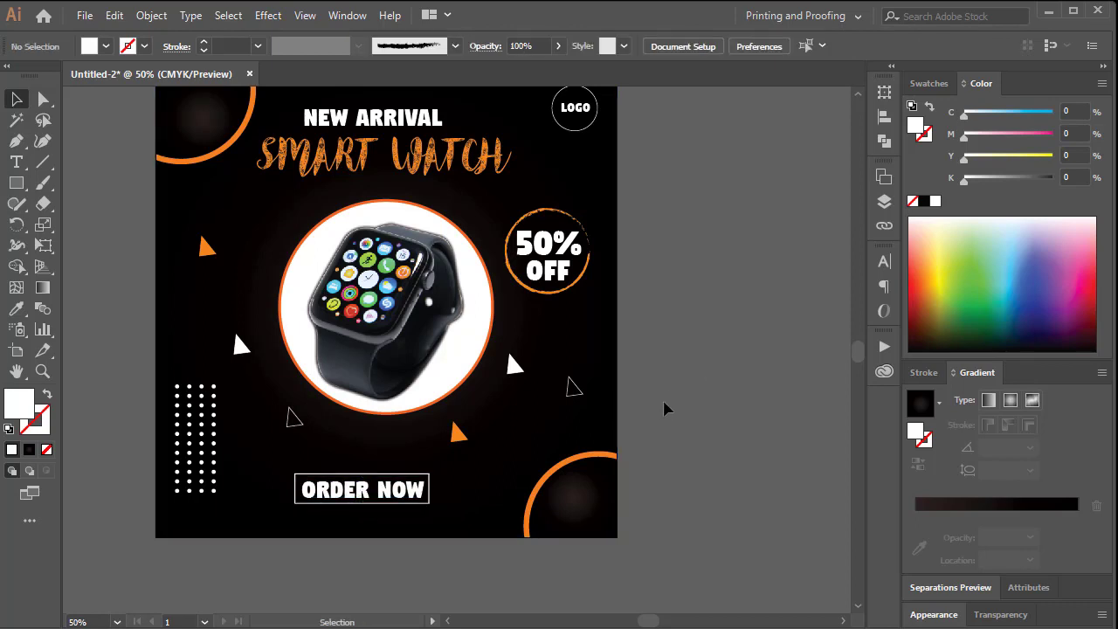
Step: Set the stroke of the ORDER NOW rectangle to orange with M 47 and Y 100
click(429, 474)
click(931, 136)
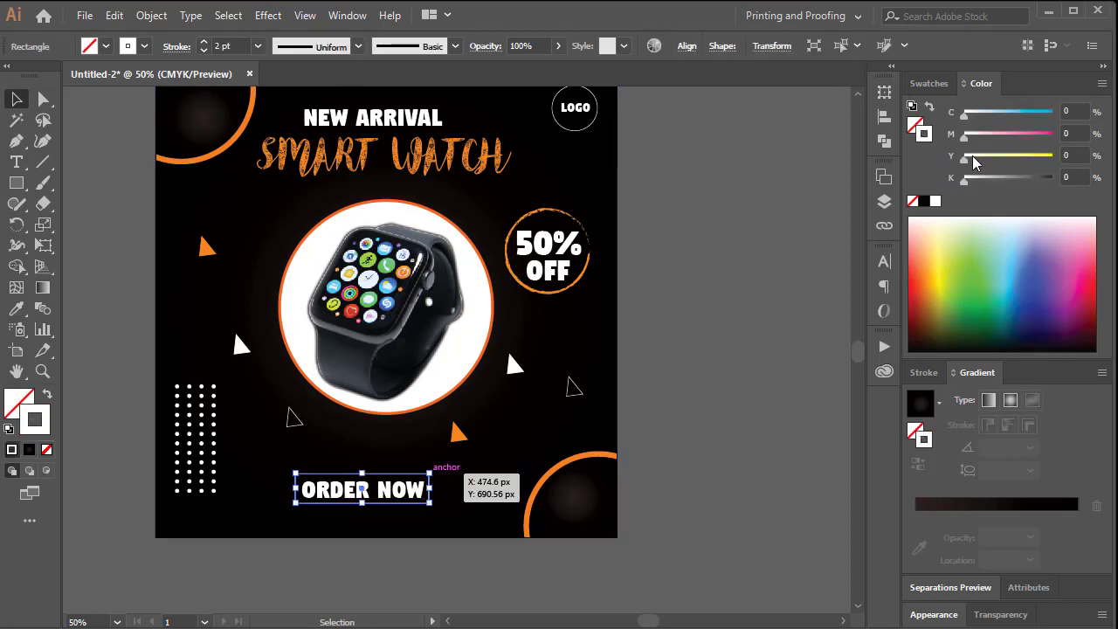
drag(969, 157, 1059, 158)
click(1005, 136)
click(668, 217)
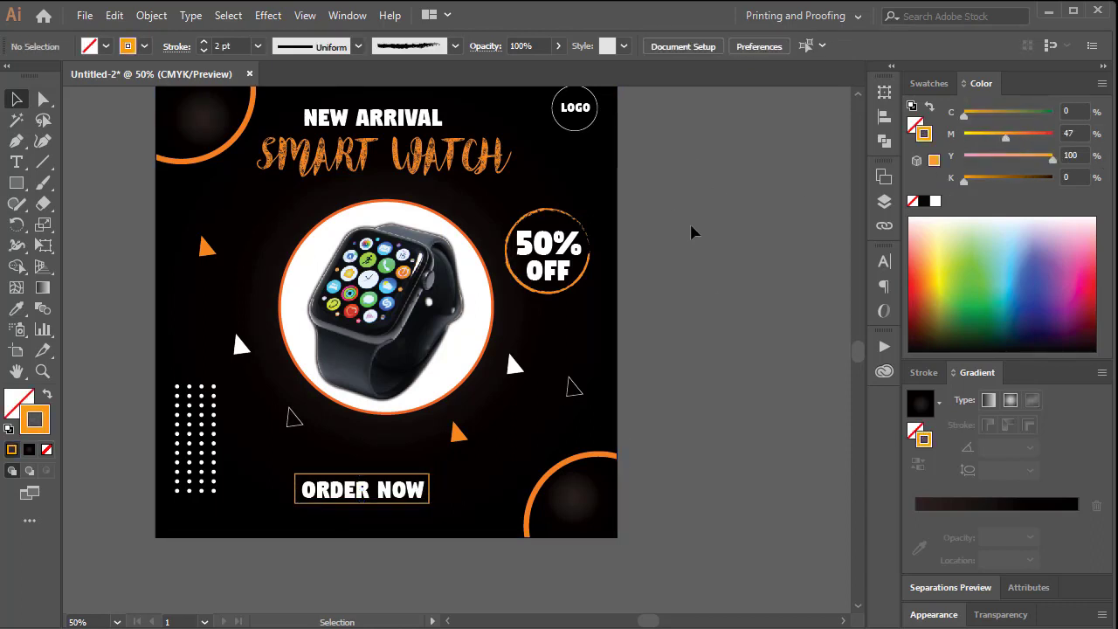
drag(447, 375, 477, 421)
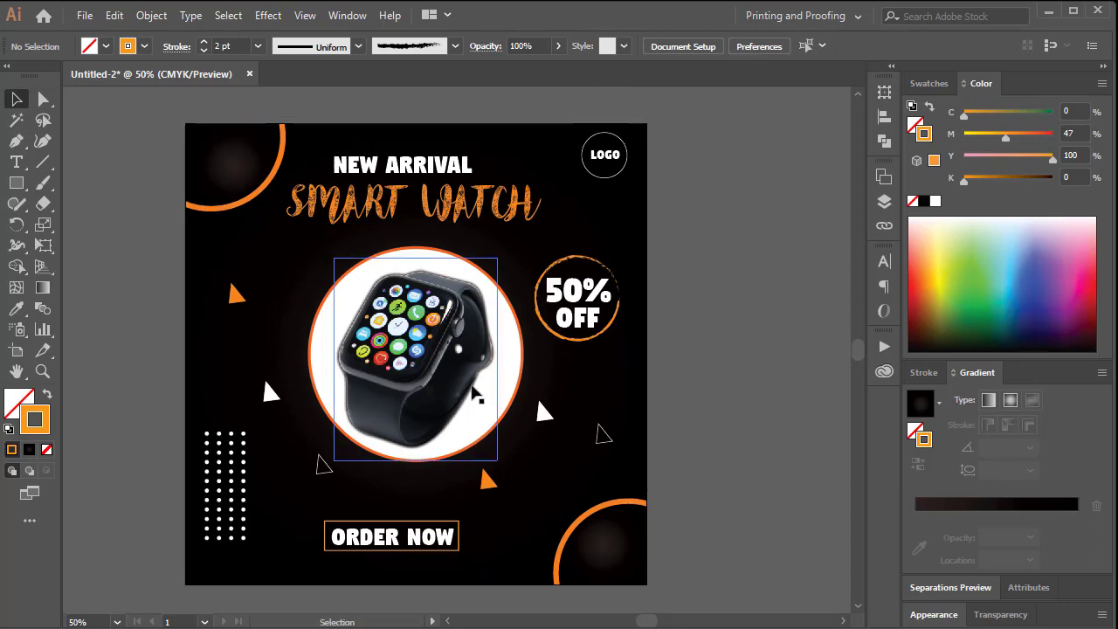